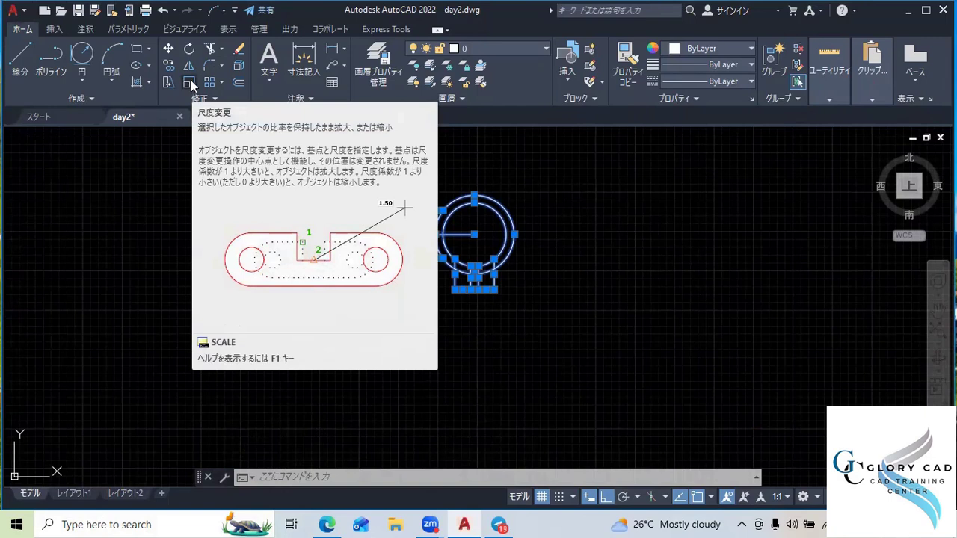
pyautogui.click(190, 83)
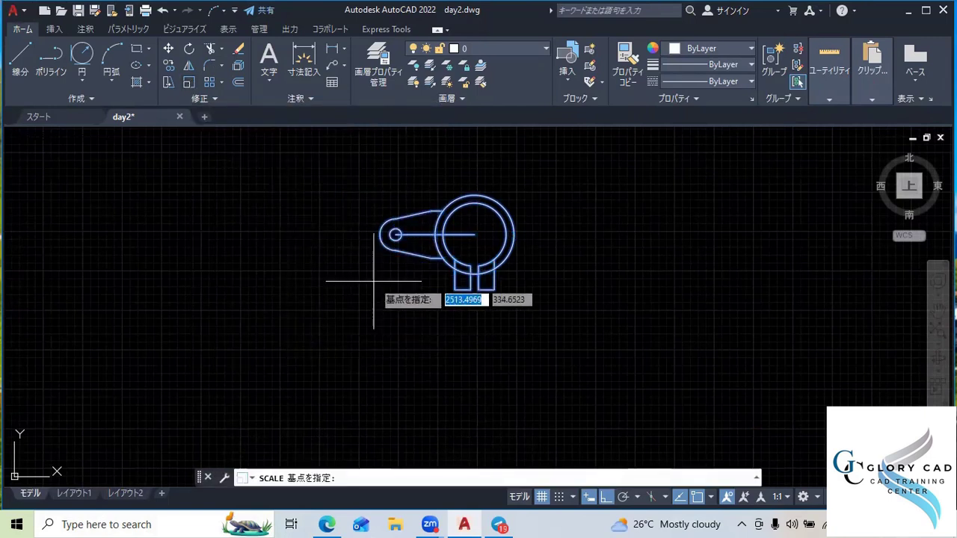
pyautogui.scroll(3, 598, 325)
pyautogui.scroll(-2, 496, 267)
pyautogui.scroll(-1, 494, 239)
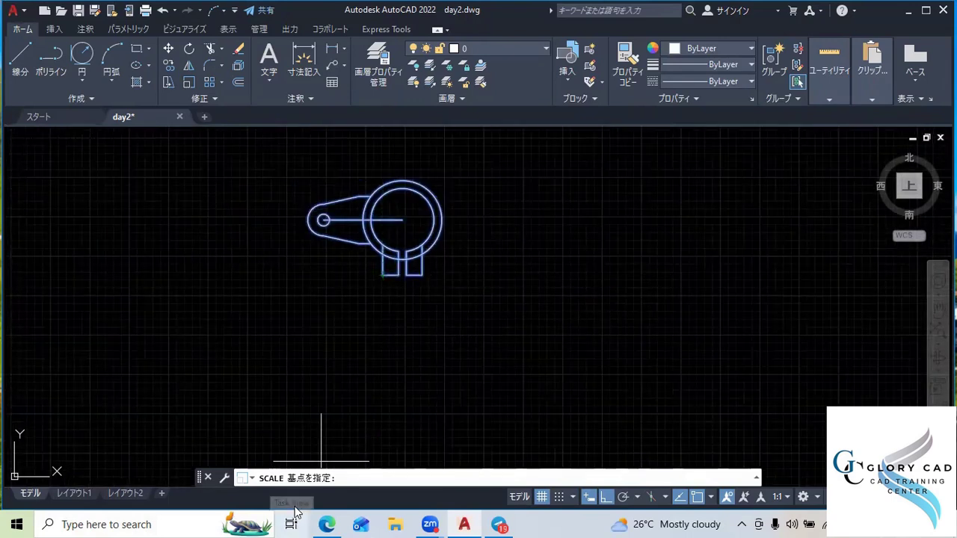
pyautogui.scroll(1, 404, 294)
pyautogui.moveTo(372, 303); pyautogui.dragTo(370, 389, button='middle')
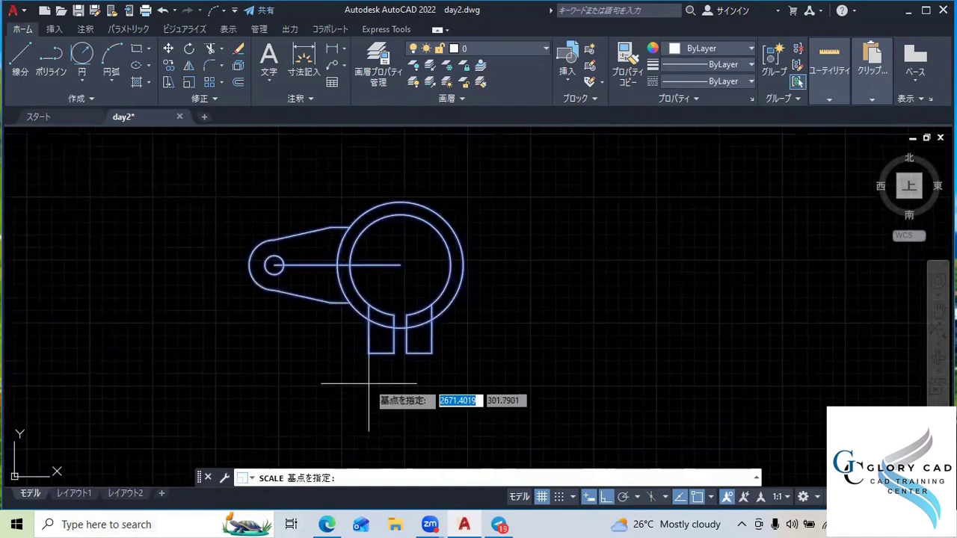
pyautogui.click(369, 353)
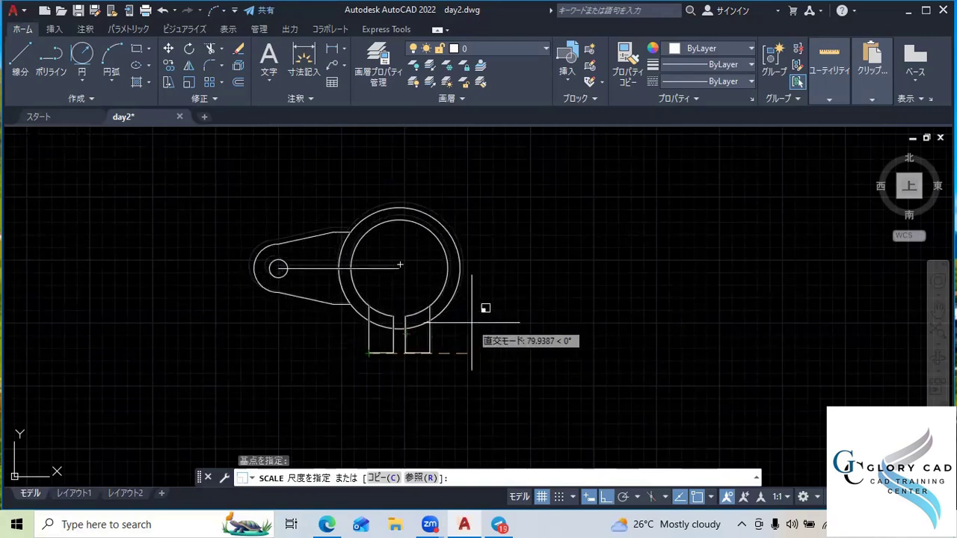
pyautogui.press('Escape')
pyautogui.click(487, 391)
pyautogui.click(154, 140)
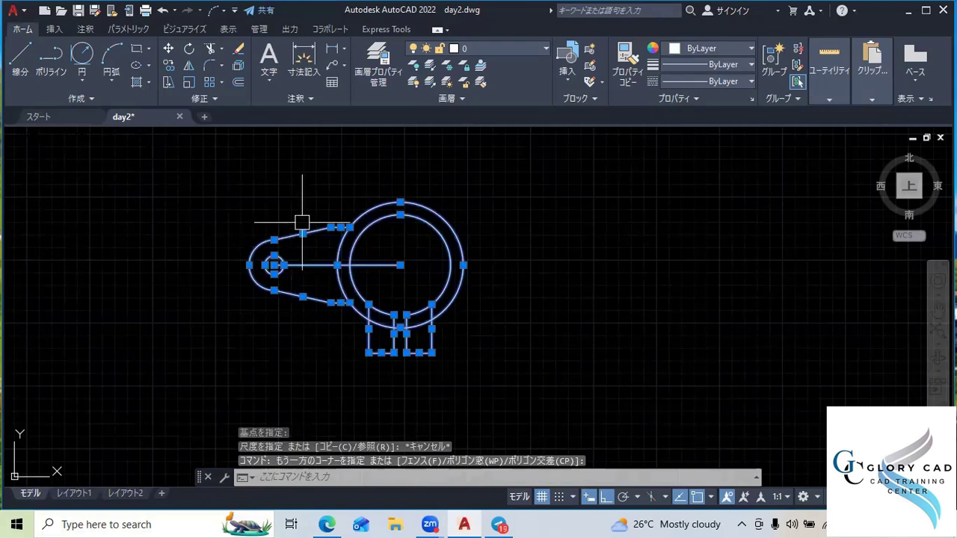
pyautogui.click(190, 81)
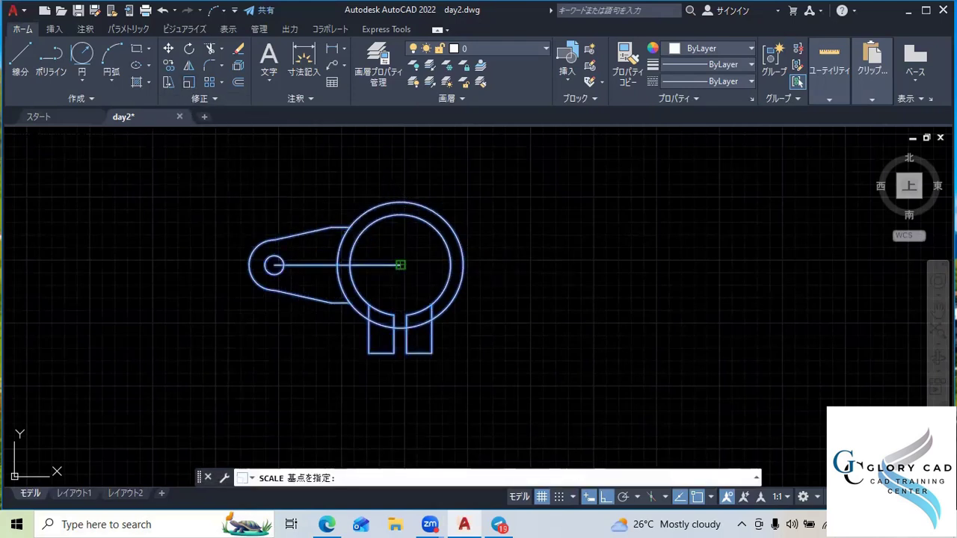
pyautogui.click(401, 264)
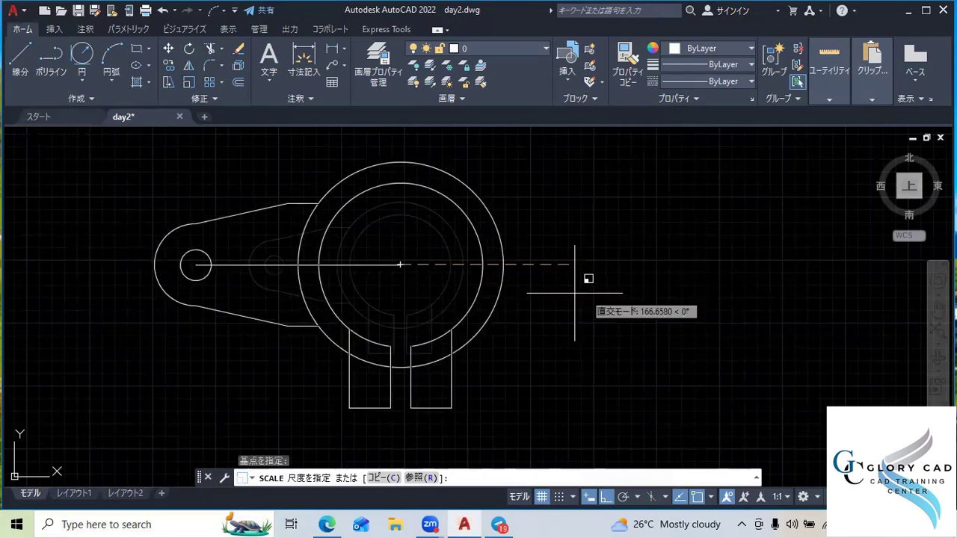
pyautogui.press('Escape')
# Scale the whole clamp drawing by a factor of 2 from the lower-left corner of its left leg
pyautogui.click(504, 392)
pyautogui.click(223, 222)
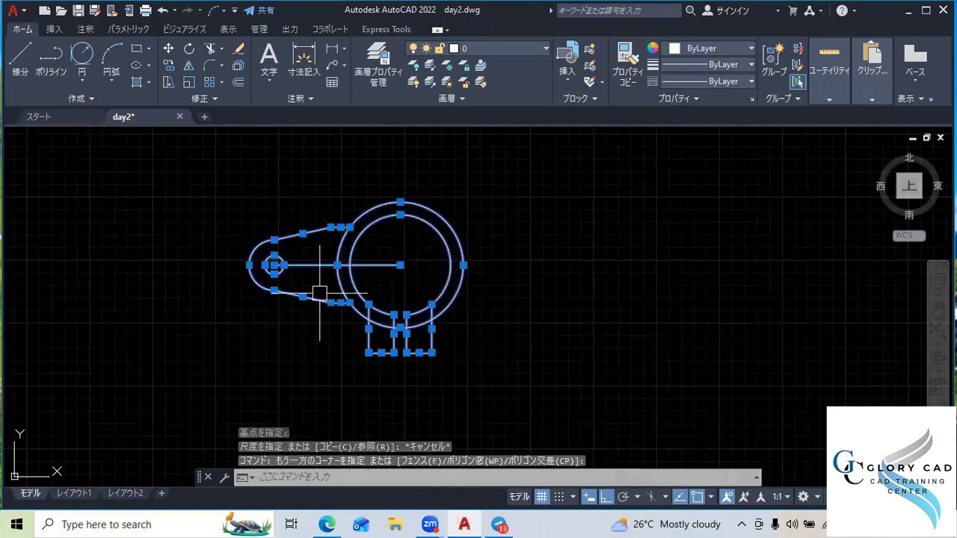
pyautogui.write('sc')
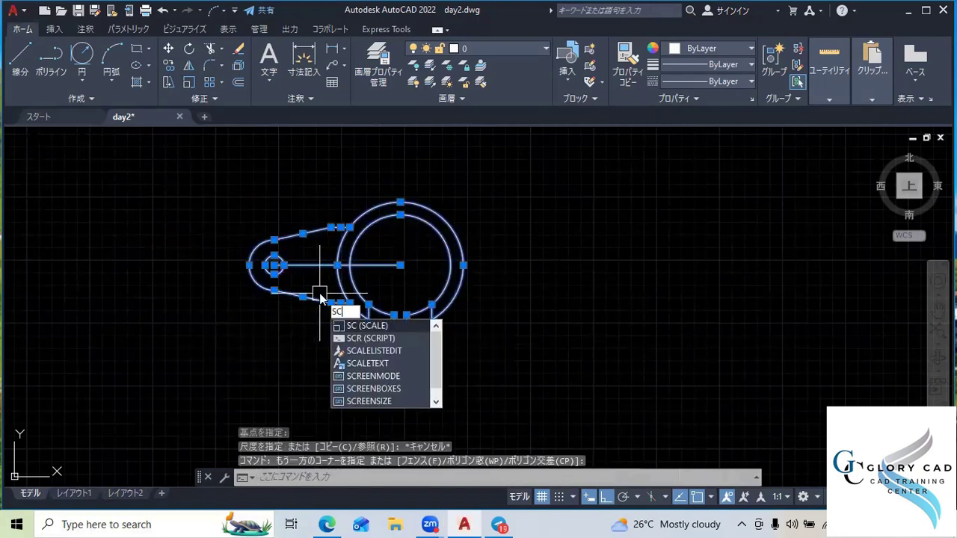
pyautogui.press('Return')
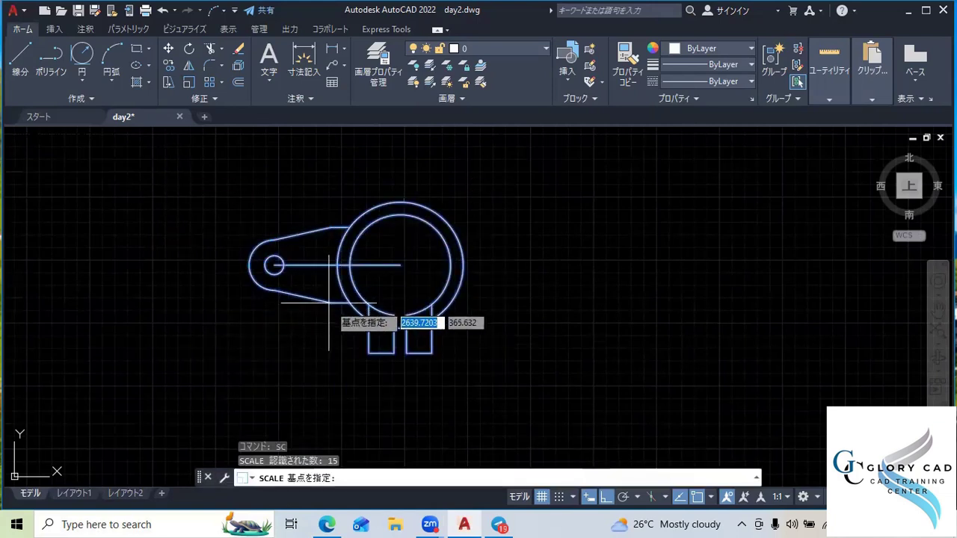
pyautogui.click(367, 351)
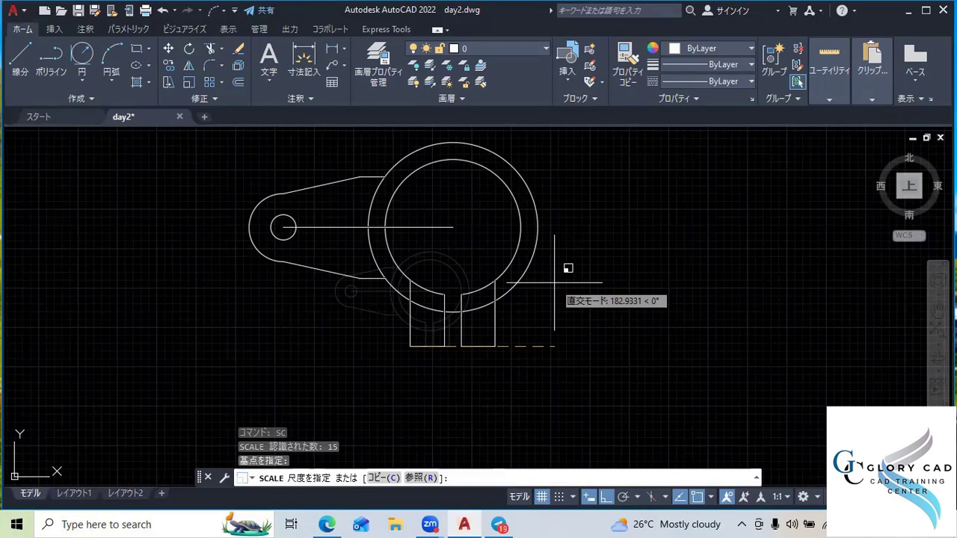
pyautogui.write('2')
pyautogui.press('Return')
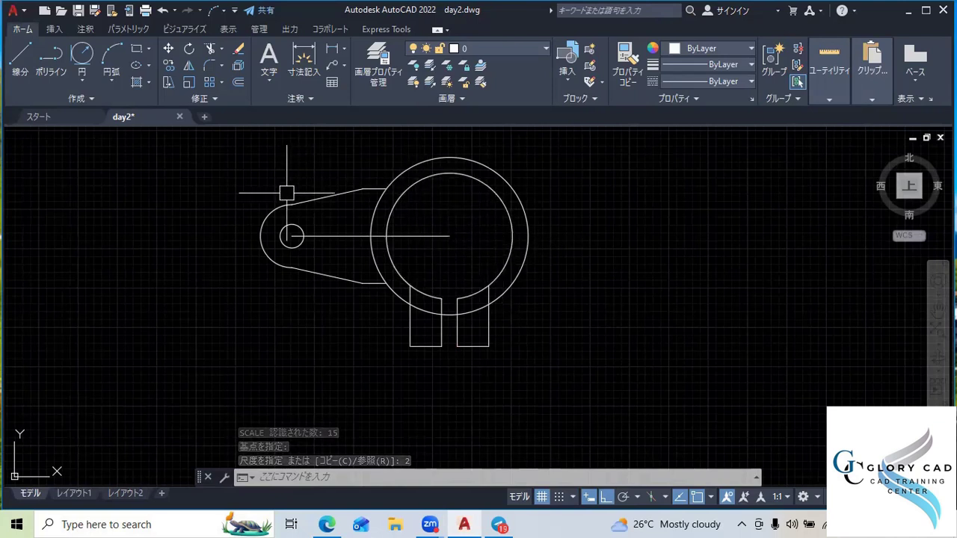
# Draw a 20 by 20 rectangle in the empty area to the right of the clamp
pyautogui.write('rec')
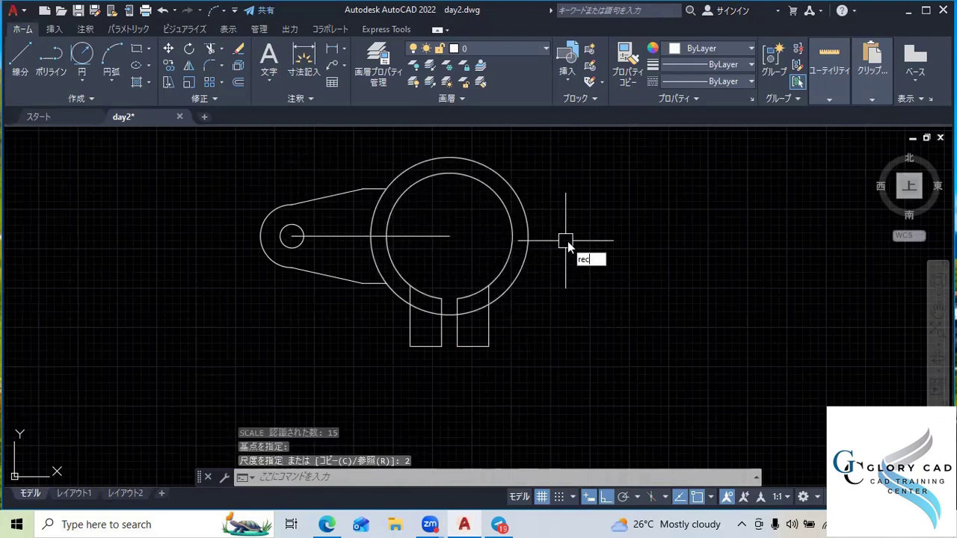
pyautogui.press('Return')
pyautogui.moveTo(575, 243); pyautogui.dragTo(343, 282, button='middle')
pyautogui.click(445, 326)
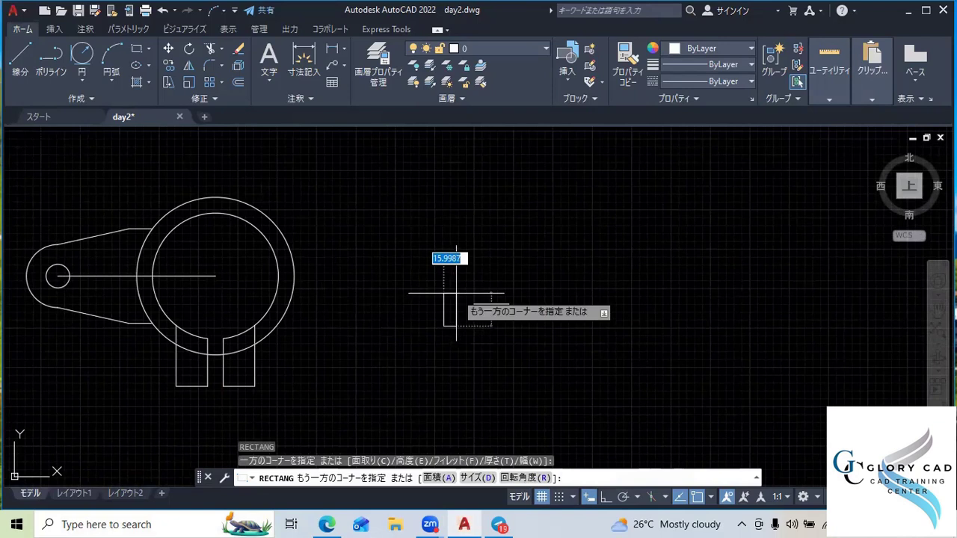
pyautogui.press('F8')
pyautogui.write('20')
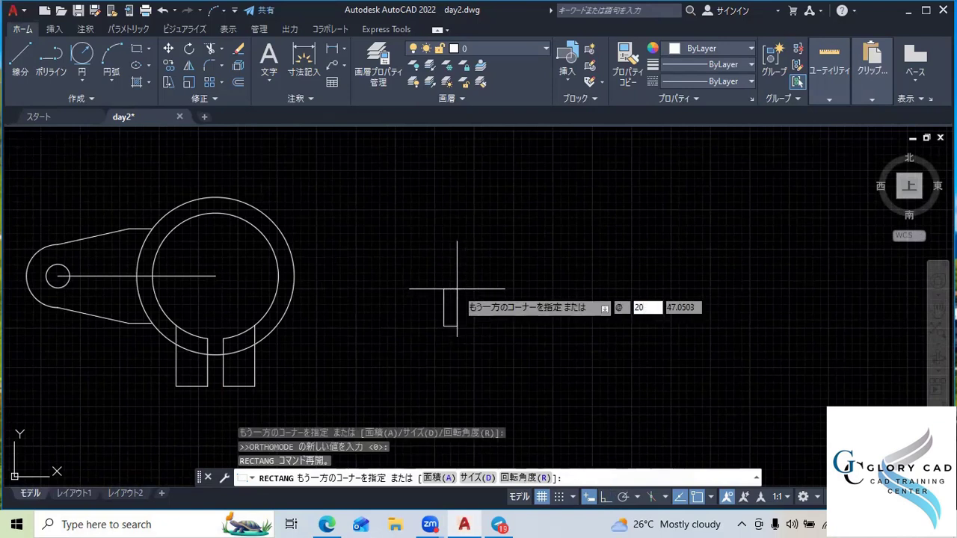
pyautogui.press('Tab')
pyautogui.write('20')
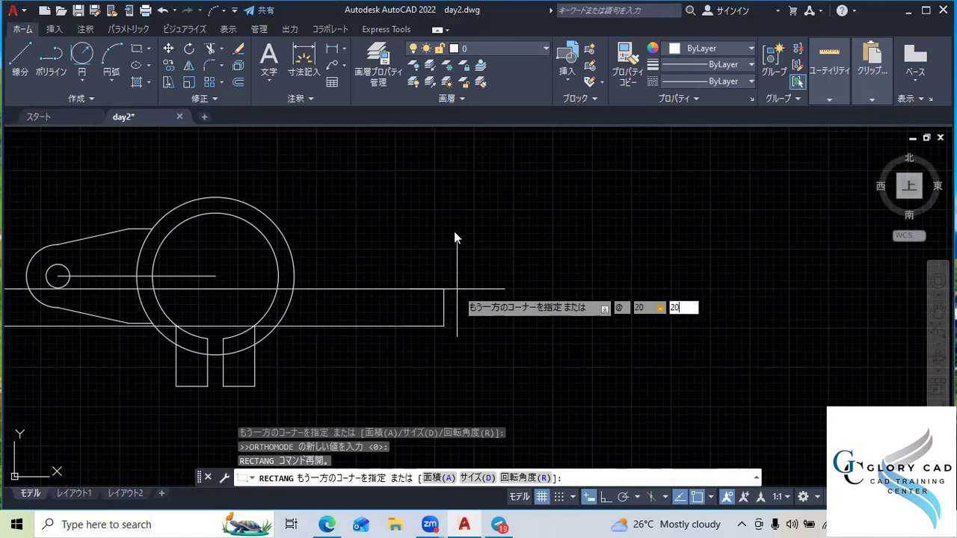
pyautogui.press('Return')
# Add linear dimensions to the square's top and right sides, placing them outside the shape
pyautogui.scroll(5, 456, 279)
pyautogui.scroll(1, 460, 324)
pyautogui.moveTo(459, 324); pyautogui.dragTo(388, 361, button='middle')
pyautogui.write('dli')
pyautogui.press('Return')
pyautogui.press('Return')
pyautogui.click(328, 202)
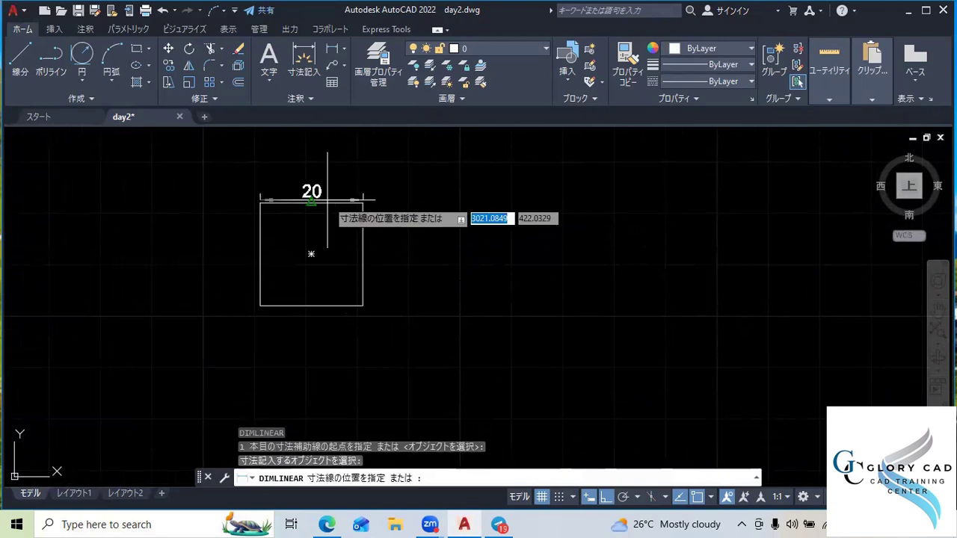
pyautogui.click(326, 163)
pyautogui.press('Return')
pyautogui.press('Return')
pyautogui.click(363, 264)
pyautogui.click(421, 266)
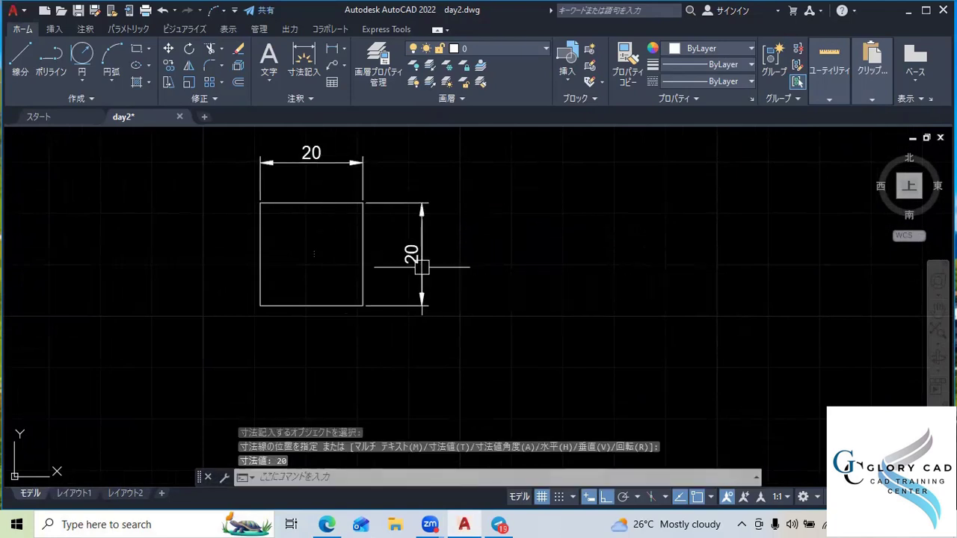
# Scale the square and its dimensions by a factor of 3 from the square's lower-left corner
pyautogui.scroll(-5, 421, 266)
pyautogui.moveTo(452, 228); pyautogui.dragTo(402, 265, button='middle')
pyautogui.write('sc')
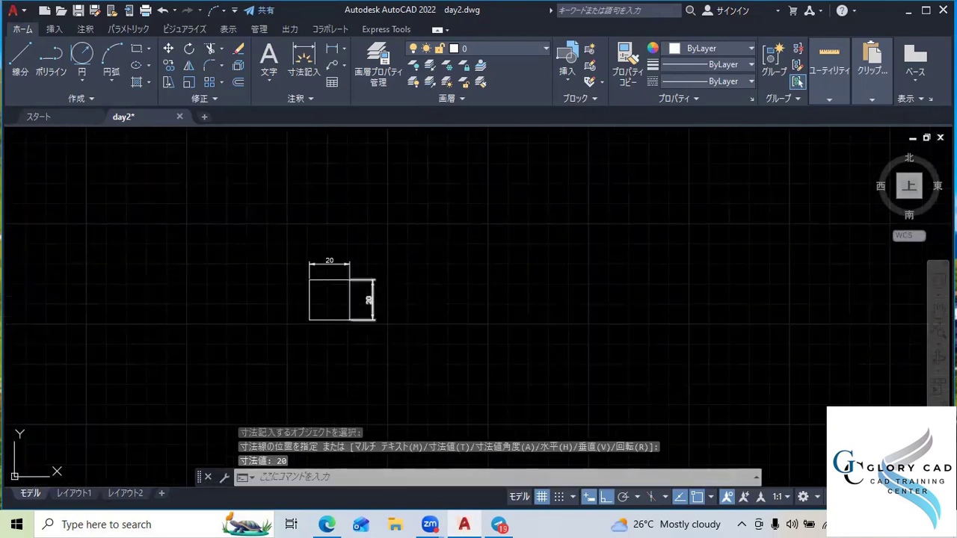
pyautogui.press('Return')
pyautogui.click(262, 211)
pyautogui.click(402, 369)
pyautogui.press('Return')
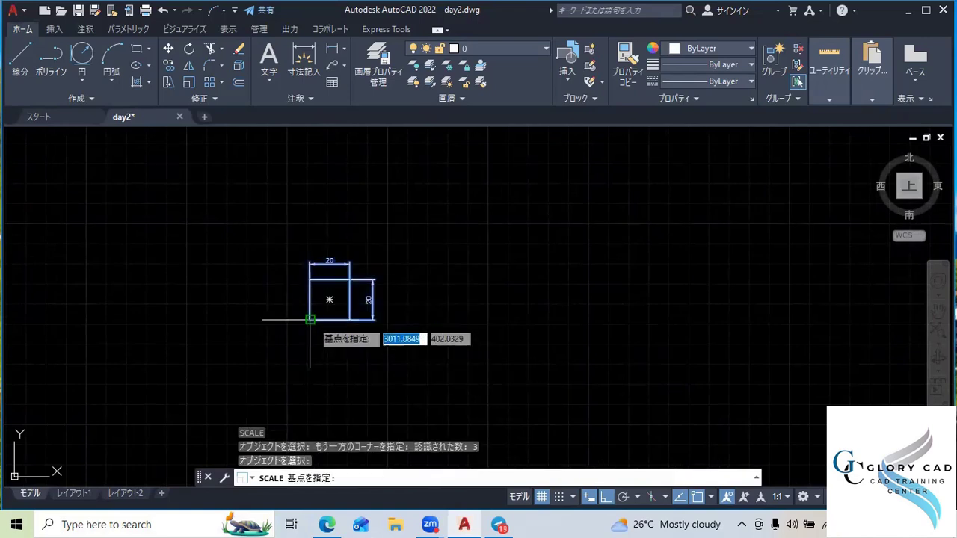
pyautogui.click(309, 320)
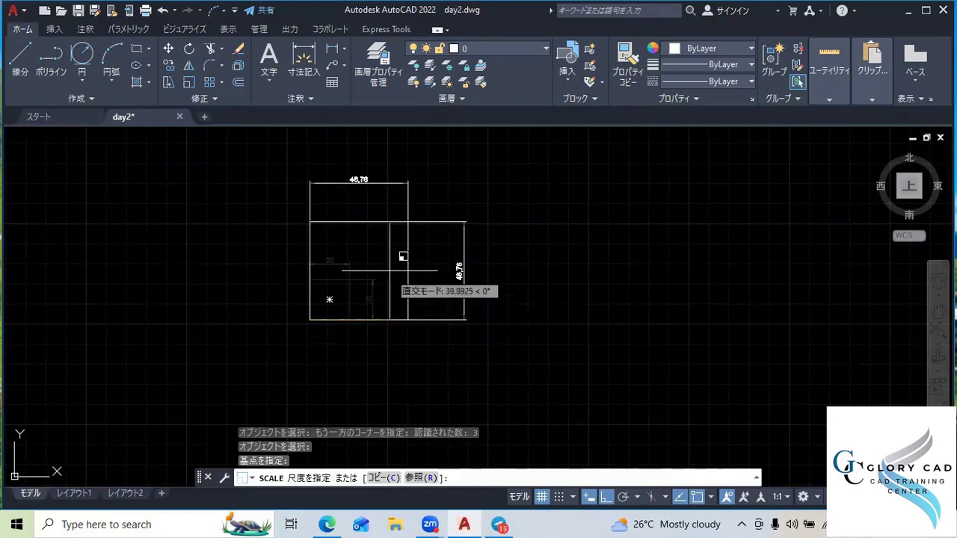
pyautogui.scroll(5, 378, 265)
pyautogui.scroll(-3, 370, 244)
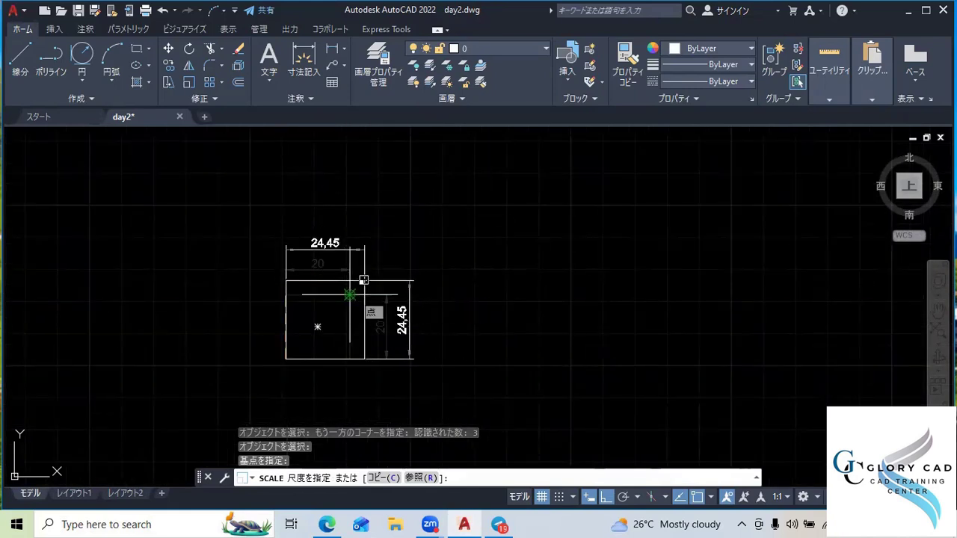
pyautogui.write('3')
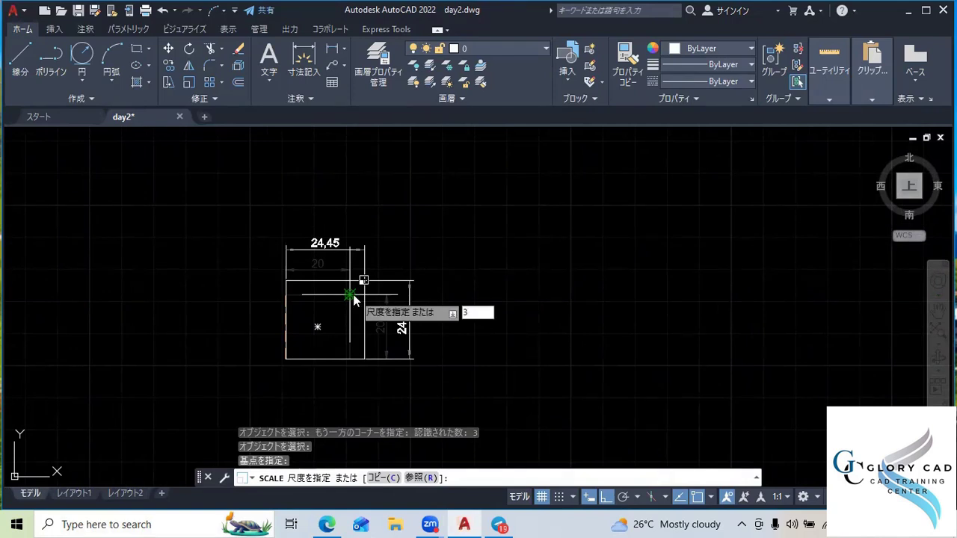
pyautogui.press('Return')
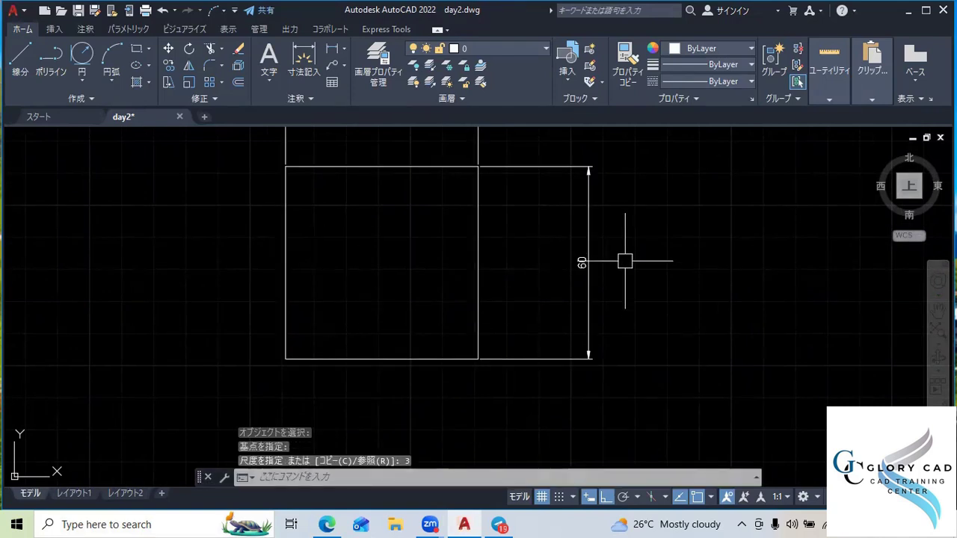
# Undo the scaling of the square and its dimensions
pyautogui.scroll(-2, 602, 271)
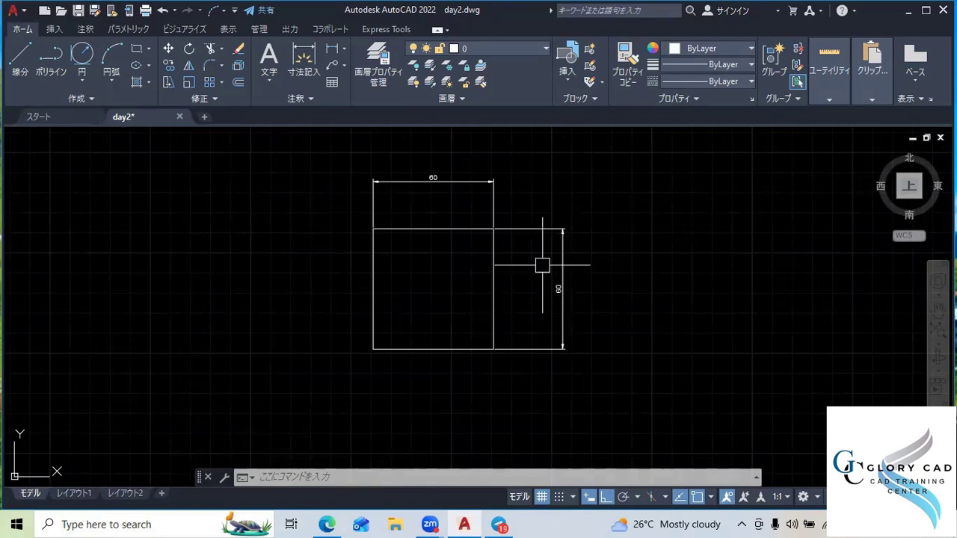
pyautogui.hotkey('ctrl', 'z')
pyautogui.hotkey('ctrl', 'z')
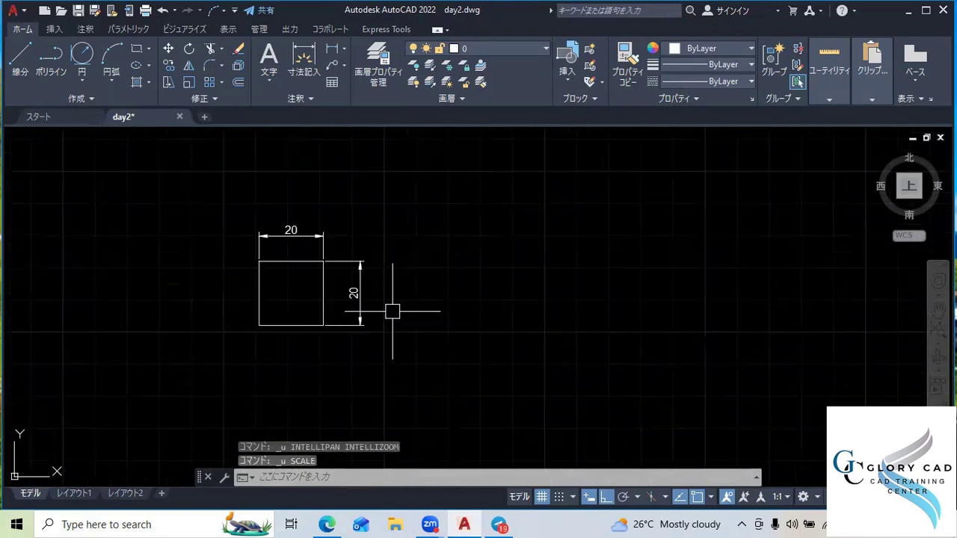
# Try to scale the square and its dimensions by a factor of -2 from the square's lower-left corner
pyautogui.write('sc')
pyautogui.press('Return')
pyautogui.click(158, 192)
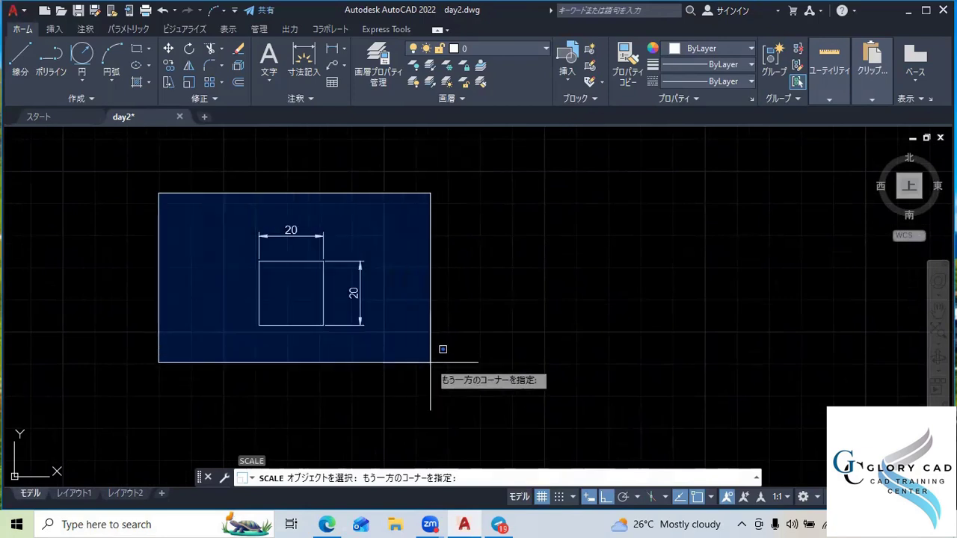
pyautogui.click(440, 349)
pyautogui.press('Return')
pyautogui.click(263, 328)
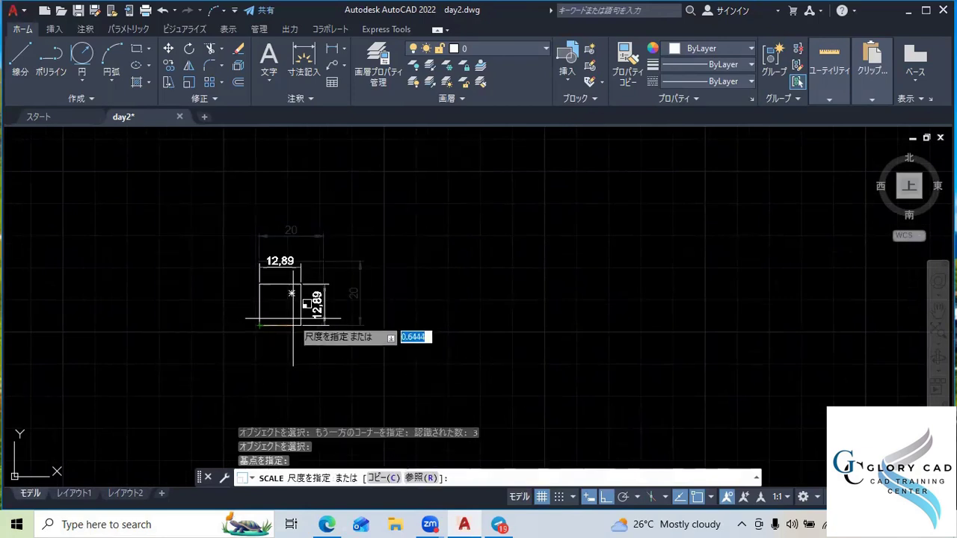
pyautogui.write('-2')
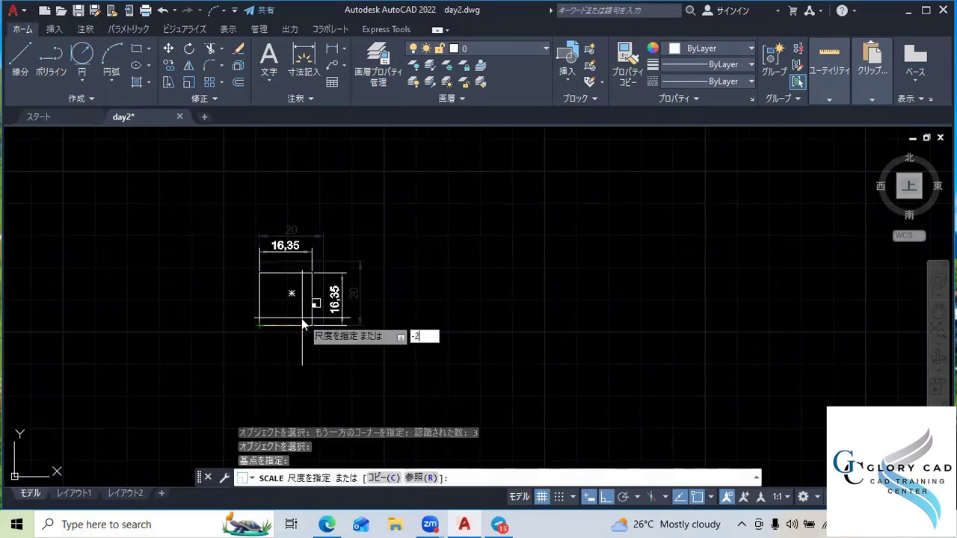
pyautogui.press('Return')
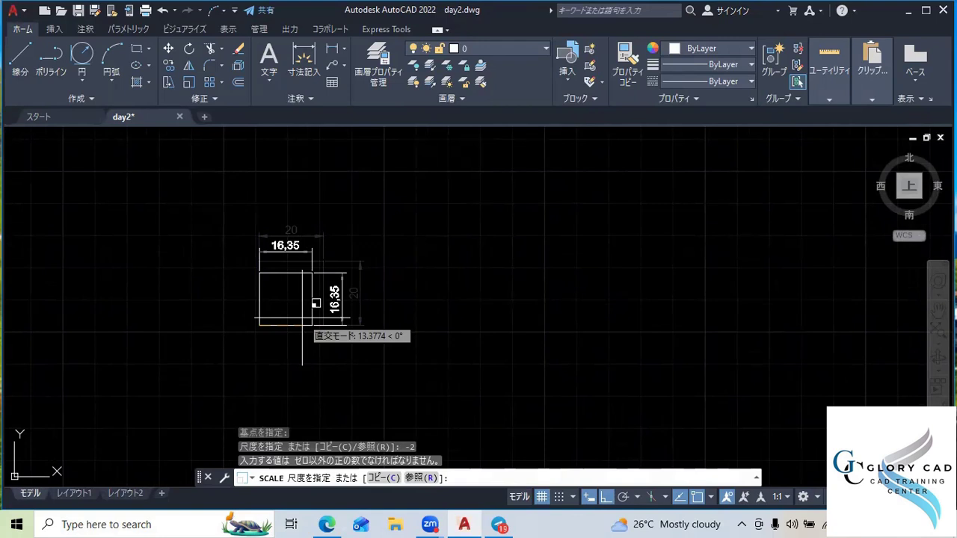
# Scale the selected square and dimensions by a factor of 0.5, and undo that scaling
pyautogui.write('0.5')
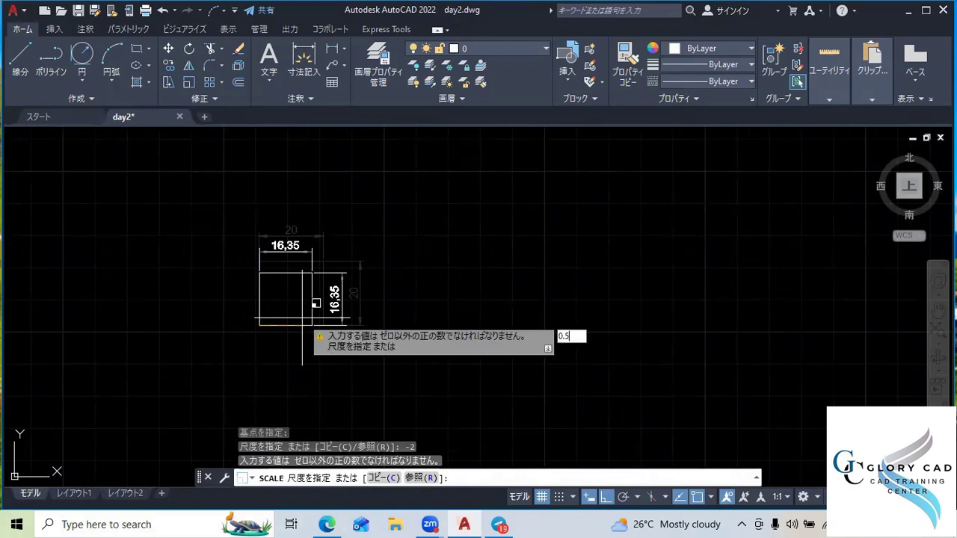
pyautogui.press('Return')
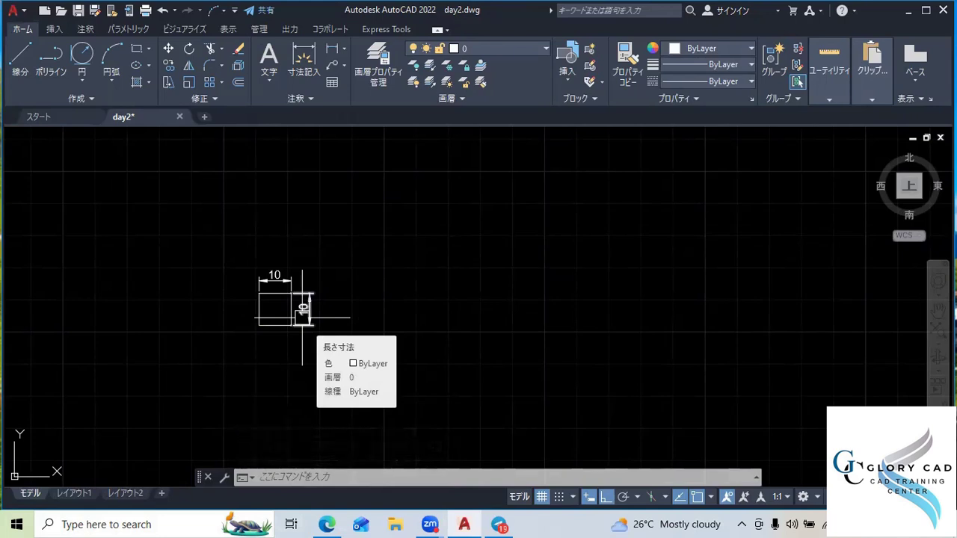
pyautogui.hotkey('ctrl', 'z')
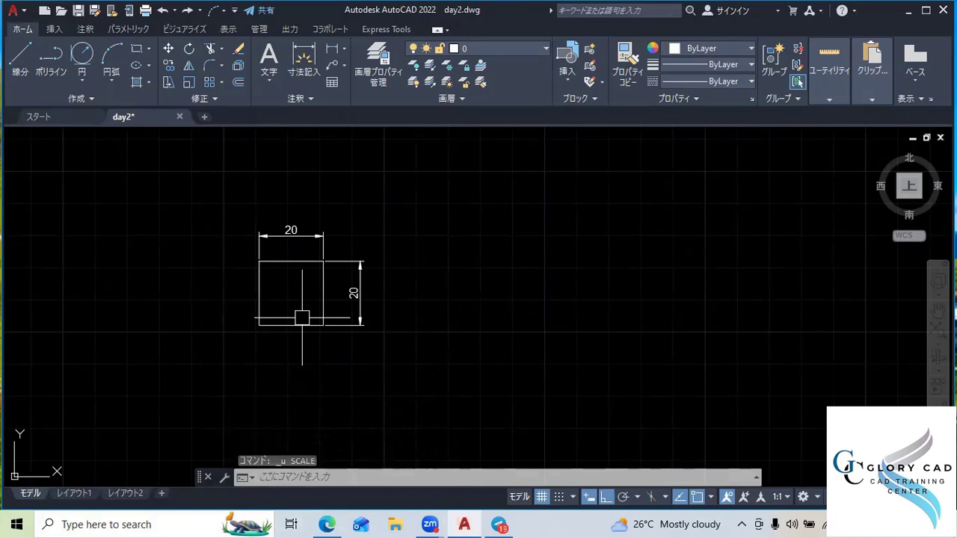
# Scale the square and its dimensions by a factor of 0.1 from the square's lower-left corner, and undo that scaling
pyautogui.press('Return')
pyautogui.click(418, 381)
pyautogui.click(235, 167)
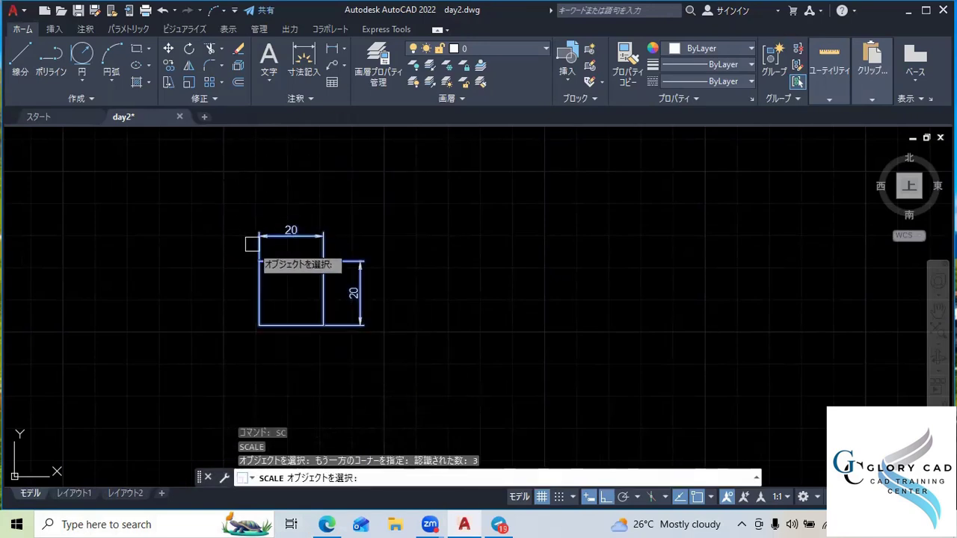
pyautogui.press('Return')
pyautogui.click(259, 325)
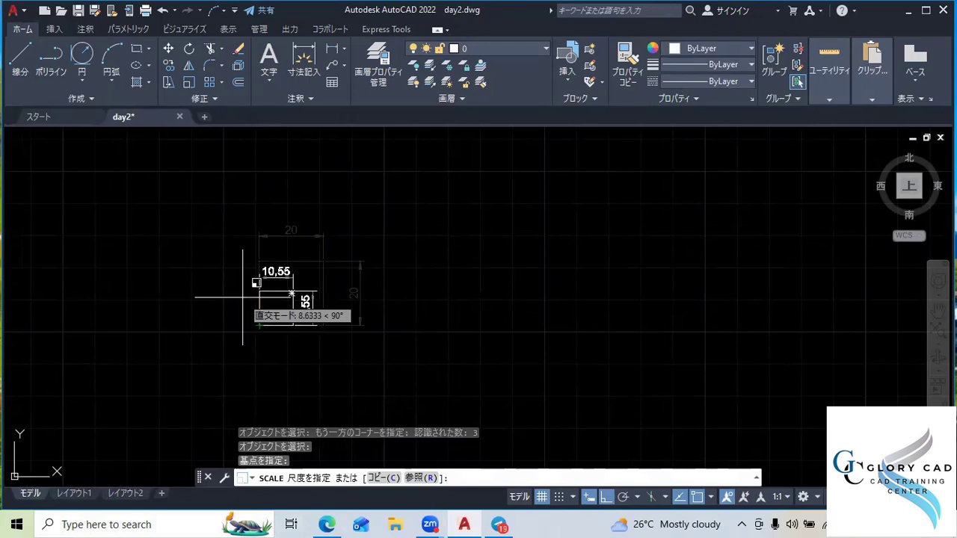
pyautogui.write('0.1')
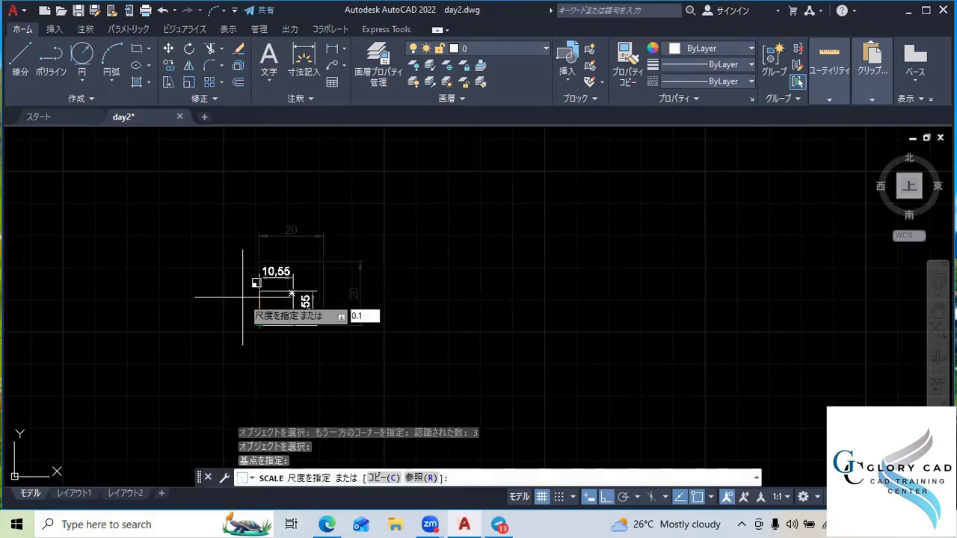
pyautogui.press('Return')
pyautogui.scroll(4, 242, 298)
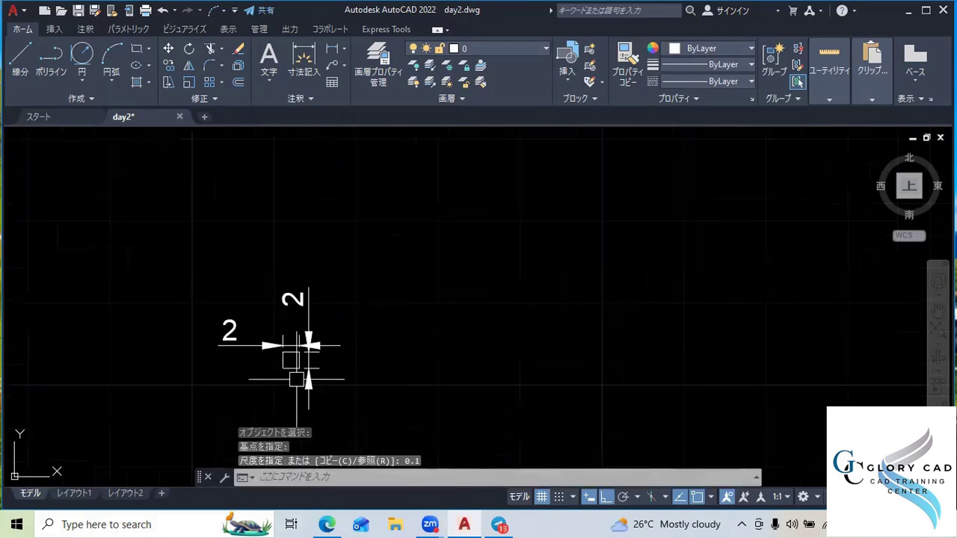
pyautogui.hotkey('ctrl', 'z')
pyautogui.hotkey('ctrl', 'z')
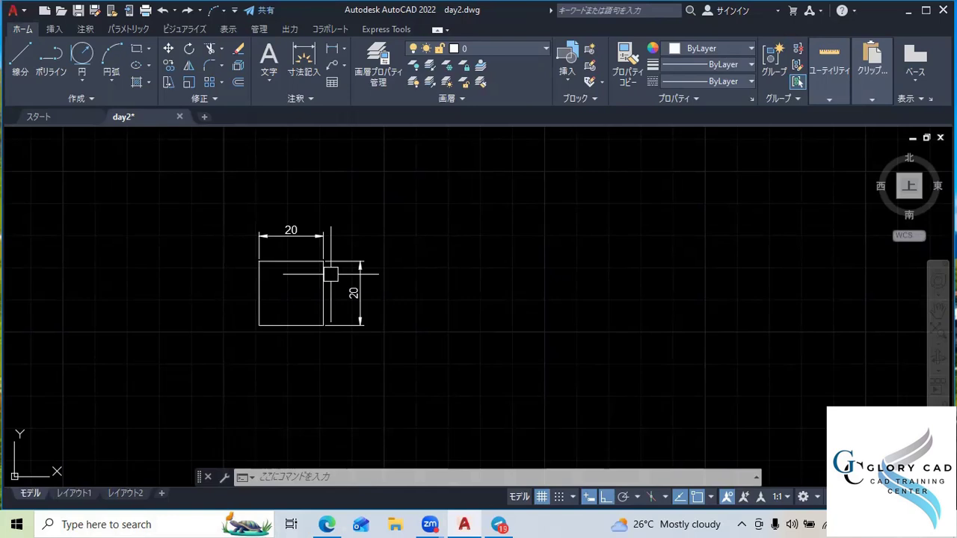
# Scale a copy of the square and dimensions from the lower-left corner to about 90.76 wide with the Copy option, and undo it
pyautogui.scroll(-2, 331, 274)
pyautogui.scroll(2, 411, 278)
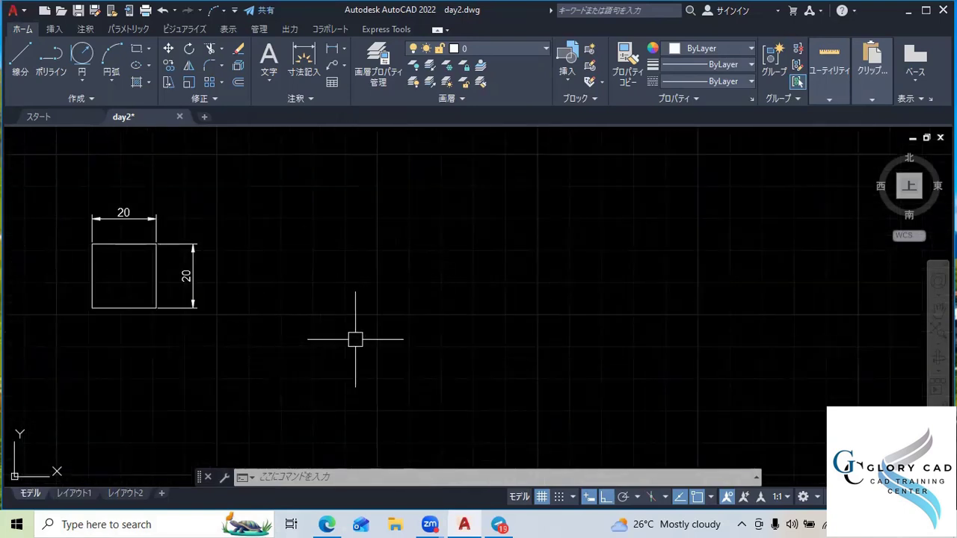
pyautogui.scroll(-2, 359, 340)
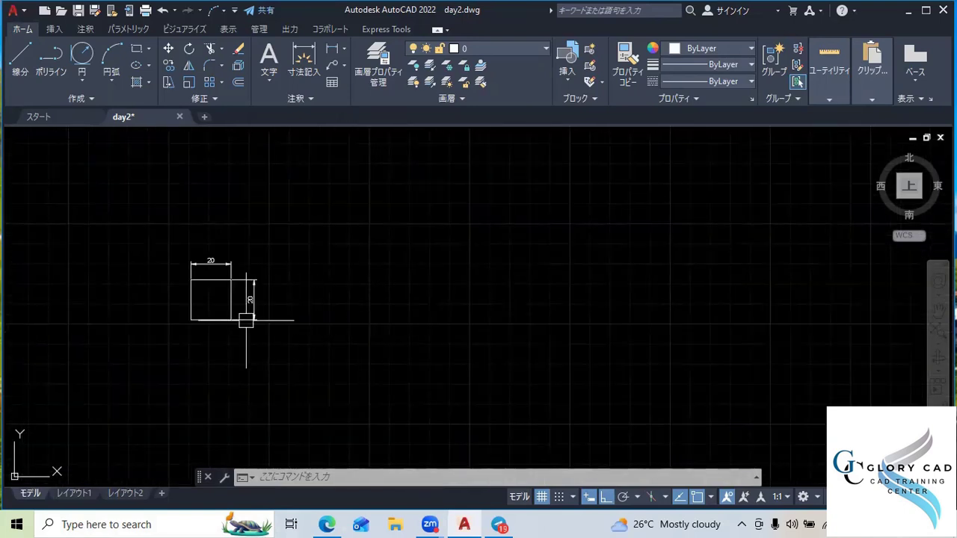
pyautogui.moveTo(261, 344); pyautogui.dragTo(307, 371, button='middle')
pyautogui.write('c')
pyautogui.press('Return')
pyautogui.click(353, 401)
pyautogui.click(69, 193)
pyautogui.press('Return')
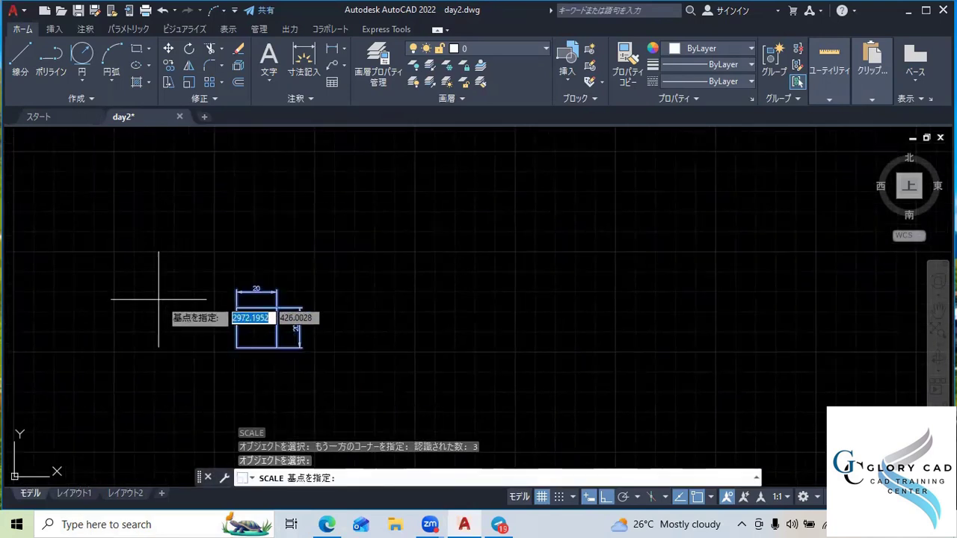
pyautogui.click(236, 347)
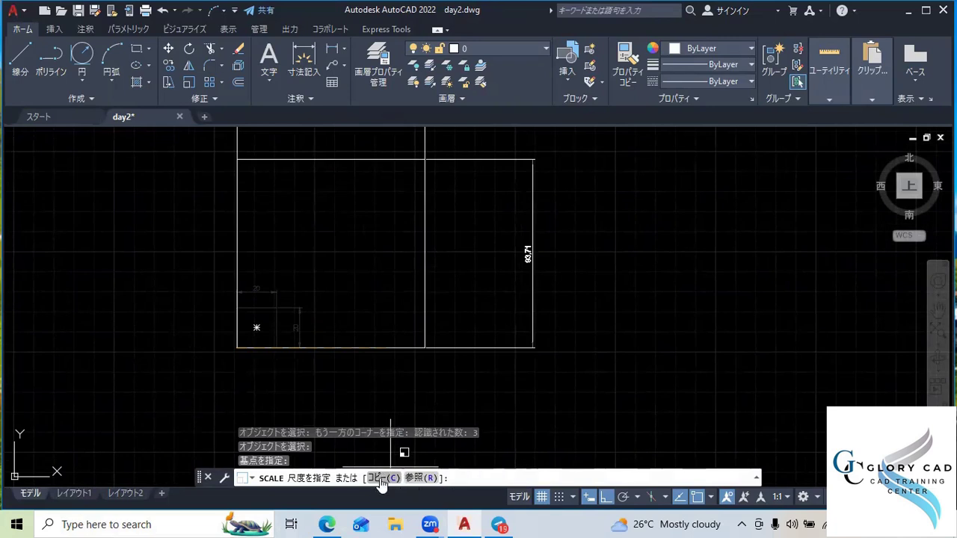
pyautogui.moveTo(256, 329); pyautogui.dragTo(233, 398, button='middle')
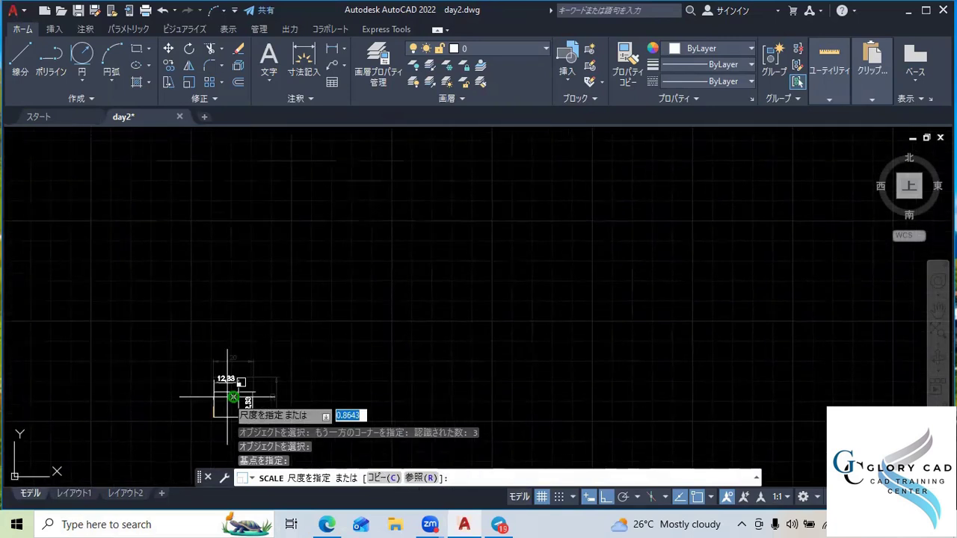
pyautogui.click(382, 477)
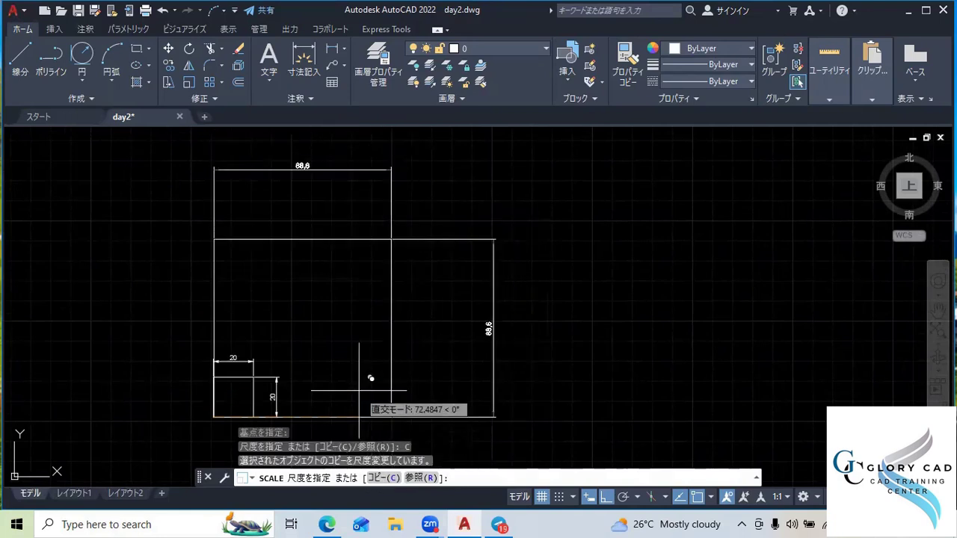
pyautogui.click(359, 284)
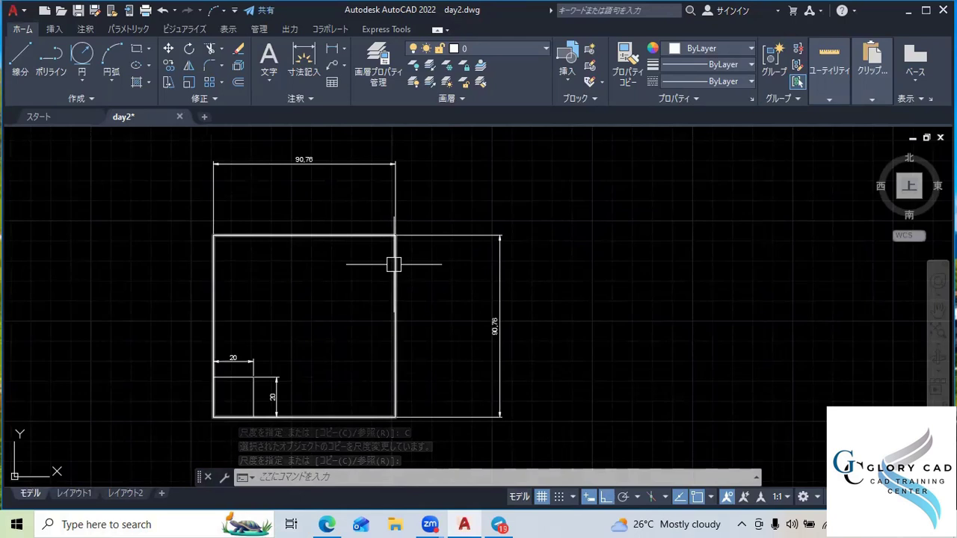
pyautogui.hotkey('ctrl', 'z')
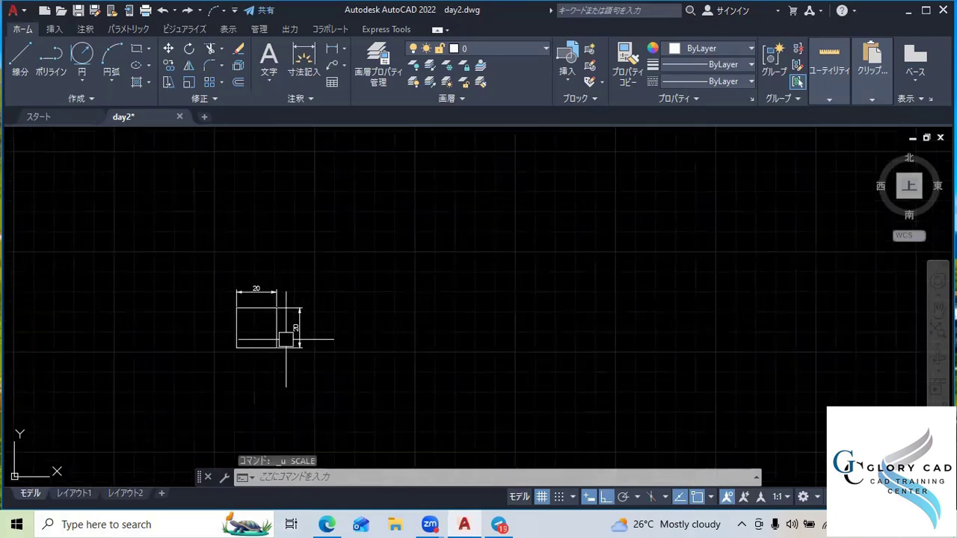
# Scale another copy of the square and dimensions from the lower-left corner to a side of about 81.34, and undo it
pyautogui.press('Return')
pyautogui.click(321, 389)
pyautogui.click(227, 270)
pyautogui.press('Return')
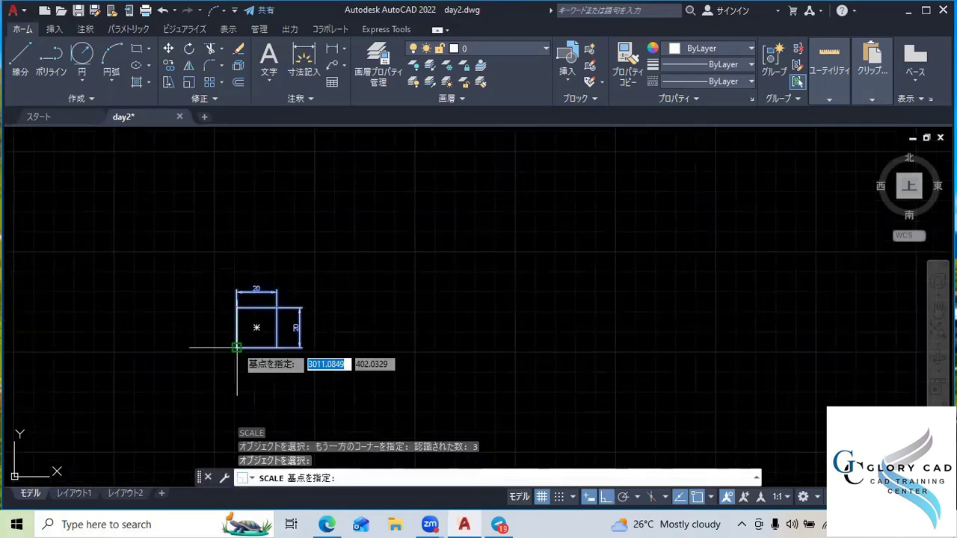
pyautogui.click(237, 348)
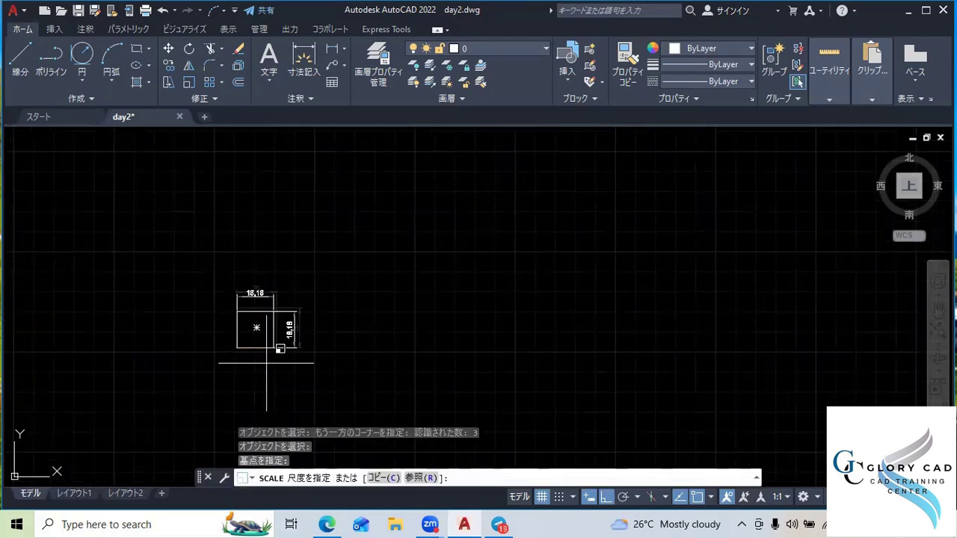
pyautogui.click(373, 479)
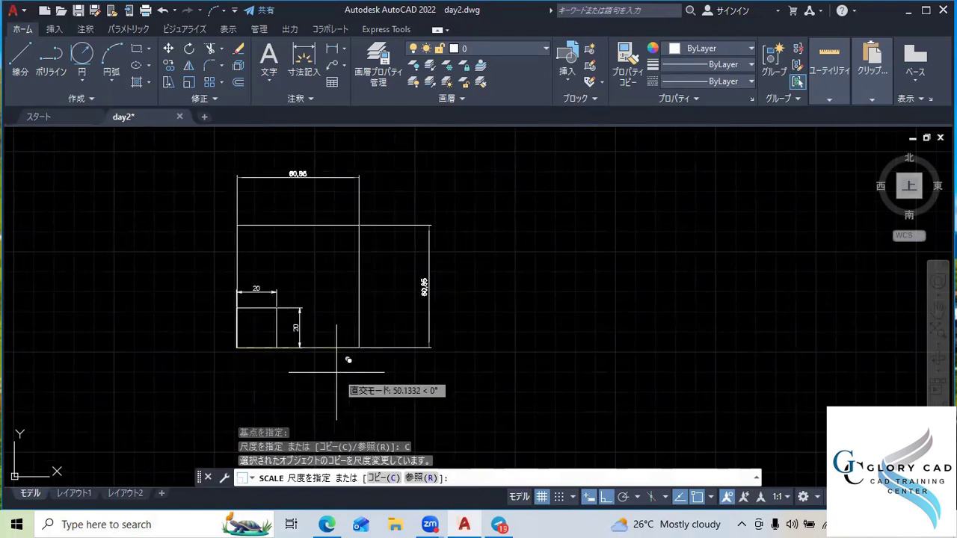
pyautogui.click(370, 335)
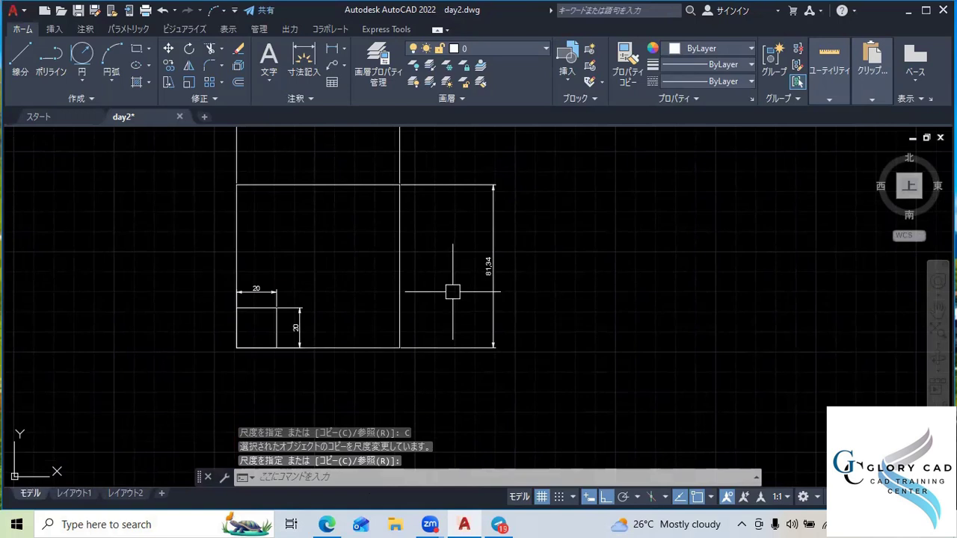
pyautogui.hotkey('ctrl', 'z')
# Draw a horizontal line 150 long in the empty area below the dimensioned square
pyautogui.scroll(-3, 329, 329)
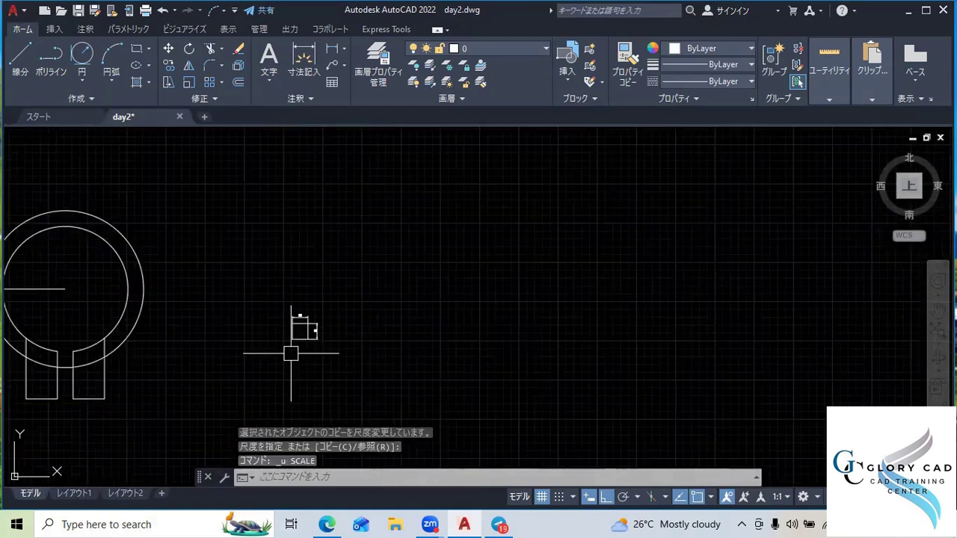
pyautogui.scroll(-3, 291, 354)
pyautogui.scroll(3, 306, 344)
pyautogui.scroll(2, 302, 340)
pyautogui.scroll(-5, 303, 348)
pyautogui.scroll(4, 299, 358)
pyautogui.scroll(-2, 387, 327)
pyautogui.moveTo(382, 336); pyautogui.dragTo(342, 261, button='middle')
pyautogui.write('l')
pyautogui.press('Return')
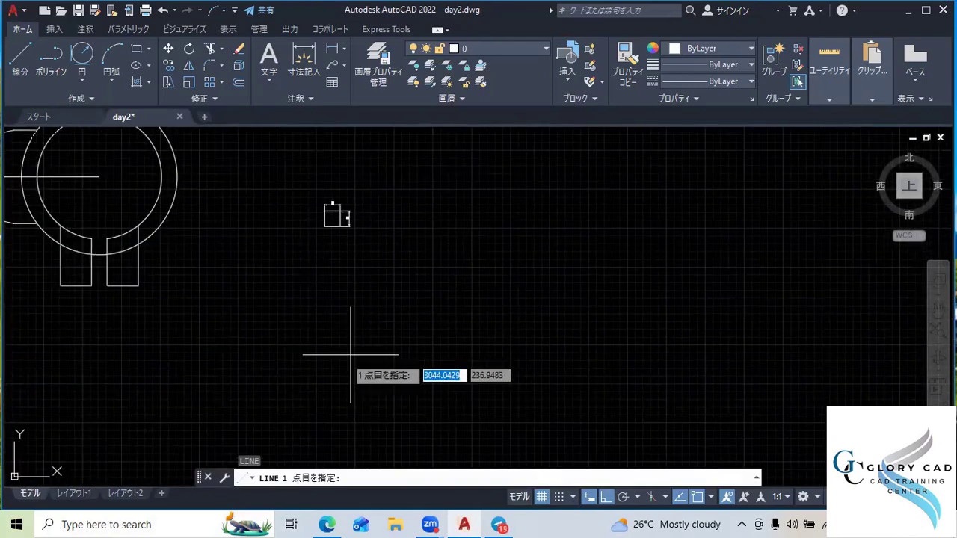
pyautogui.click(342, 358)
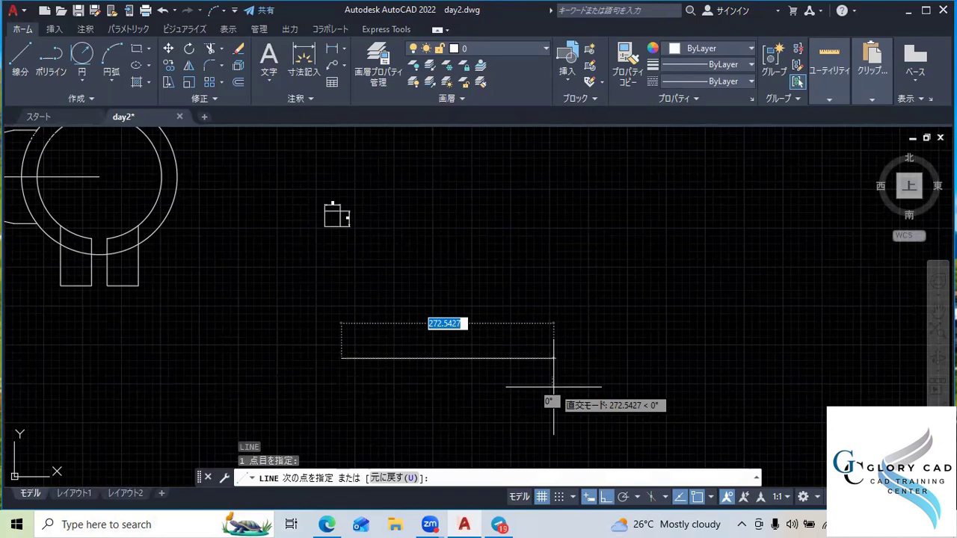
pyautogui.write('150')
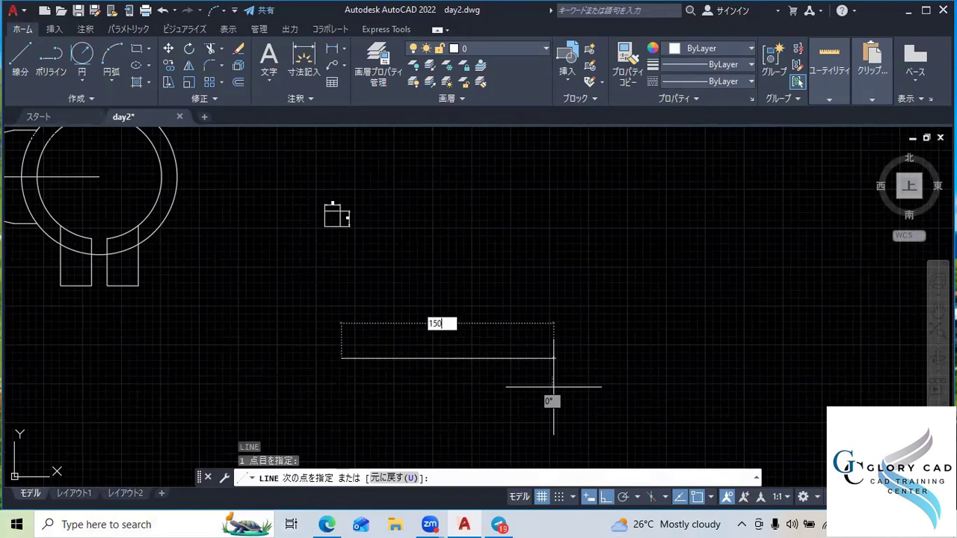
pyautogui.press('Return')
pyautogui.press('Escape')
# Start a reference scaling of the square and dimensions from the lower-left corner, using the square's bottom edge as the reference length
pyautogui.scroll(2, 335, 214)
pyautogui.moveTo(363, 288); pyautogui.dragTo(367, 256, button='middle')
pyautogui.click(401, 251)
pyautogui.click(293, 153)
pyautogui.write('sc')
pyautogui.press('Return')
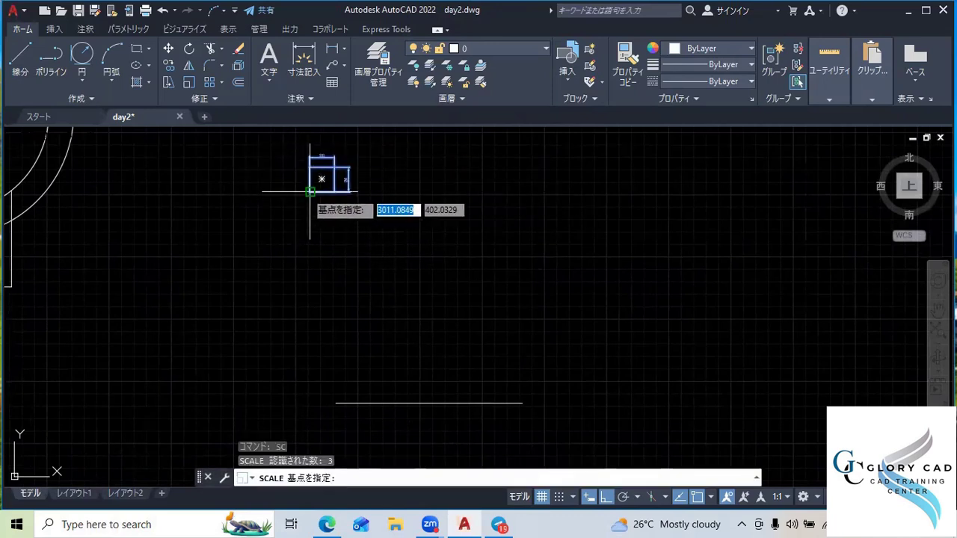
pyautogui.click(311, 191)
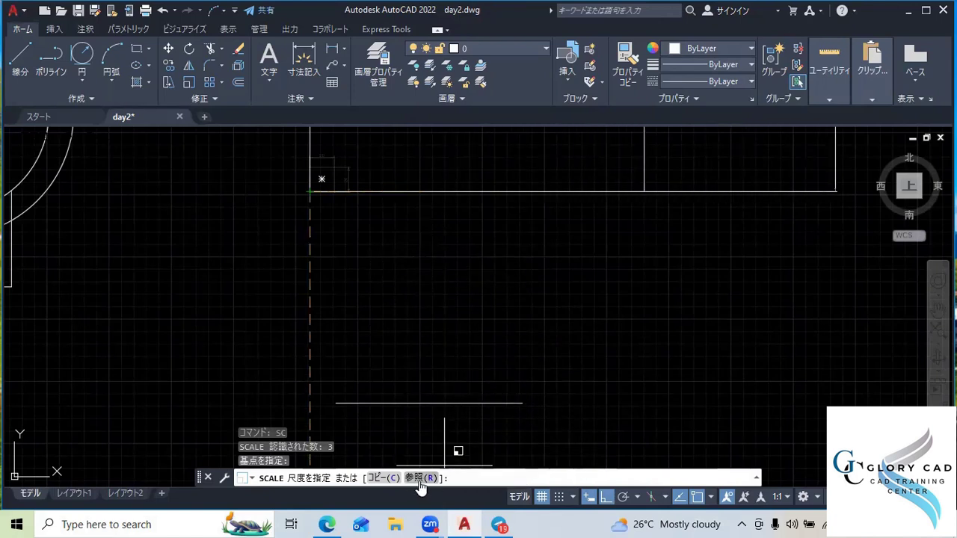
pyautogui.click(419, 481)
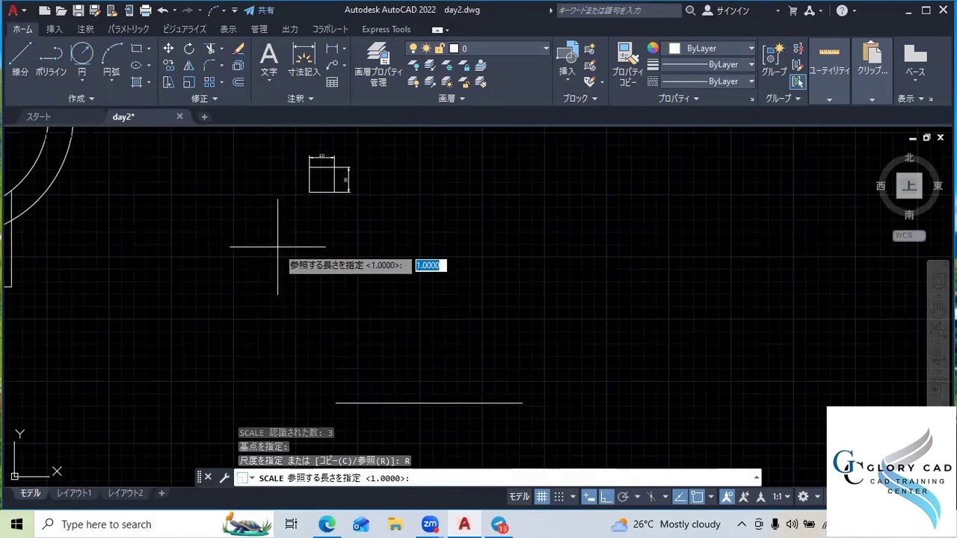
pyautogui.click(309, 191)
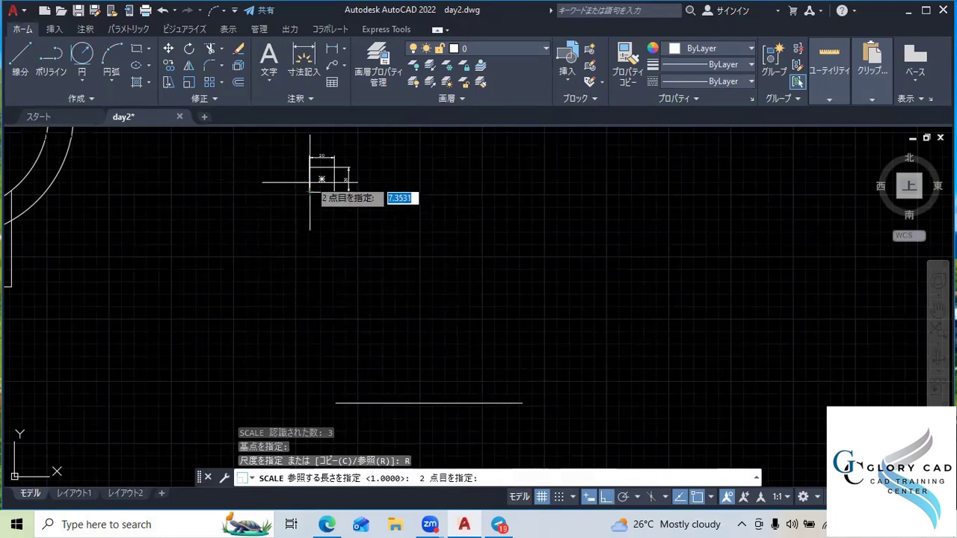
pyautogui.click(335, 181)
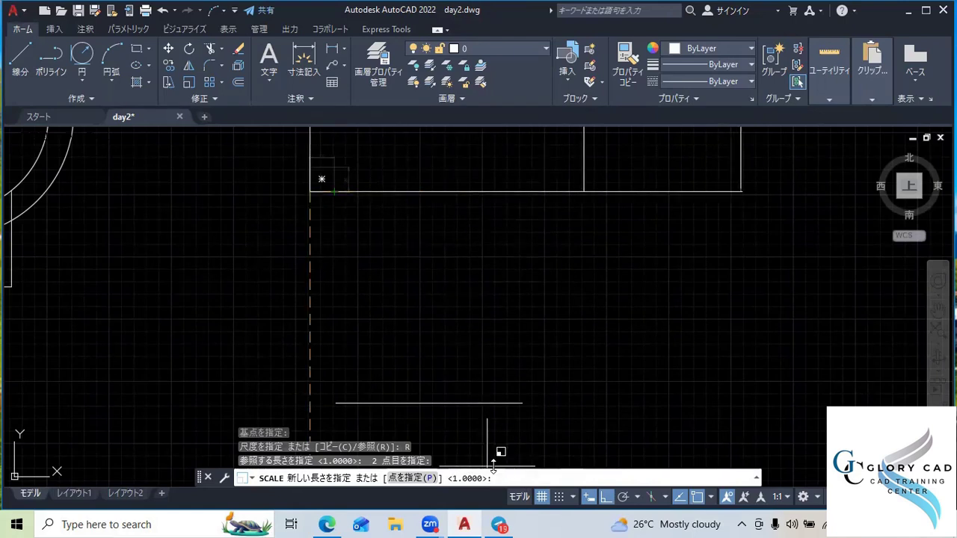
# Define the new length for the scaling with the Points option, picking both endpoints of the separate 150-long line
pyautogui.moveTo(378, 316); pyautogui.dragTo(347, 462, button='middle')
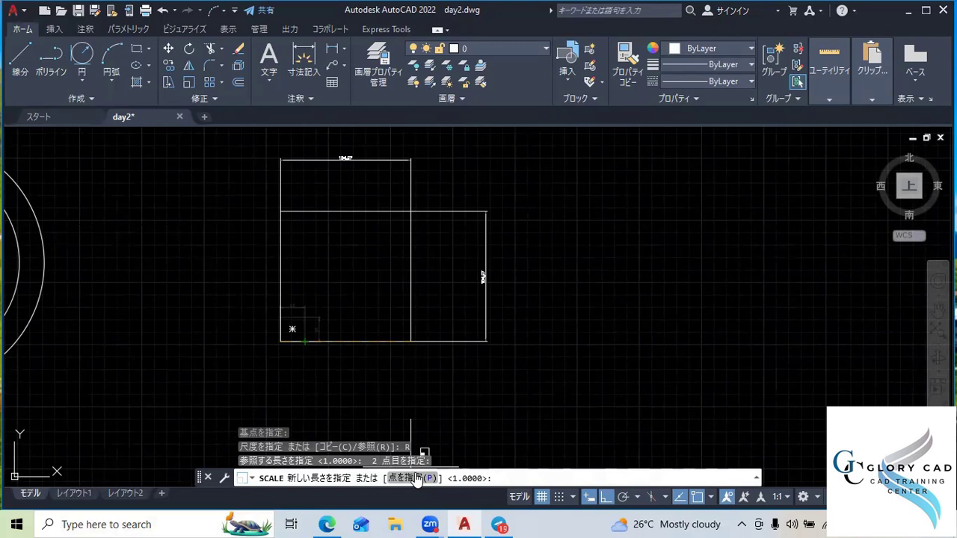
pyautogui.click(416, 477)
pyautogui.moveTo(439, 395); pyautogui.dragTo(364, 263, button='middle')
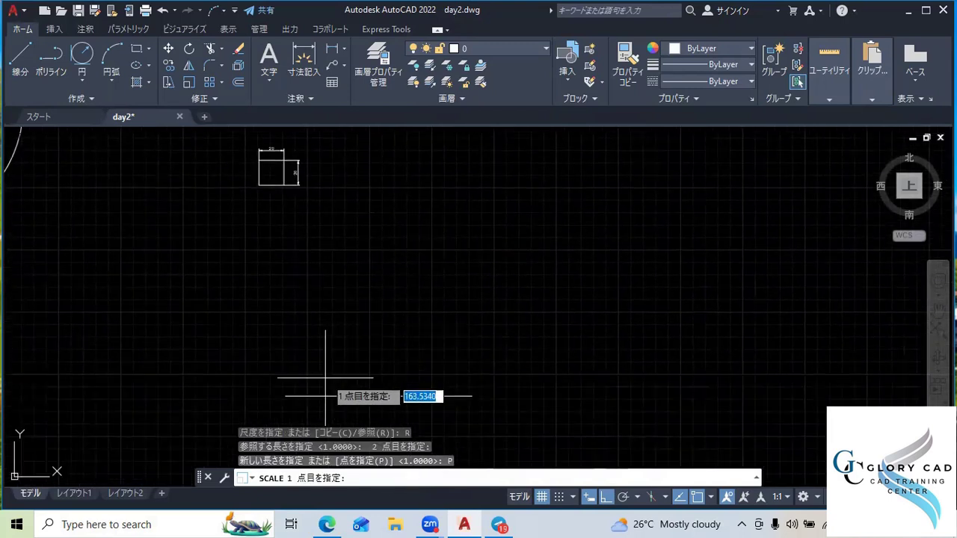
pyautogui.click(286, 396)
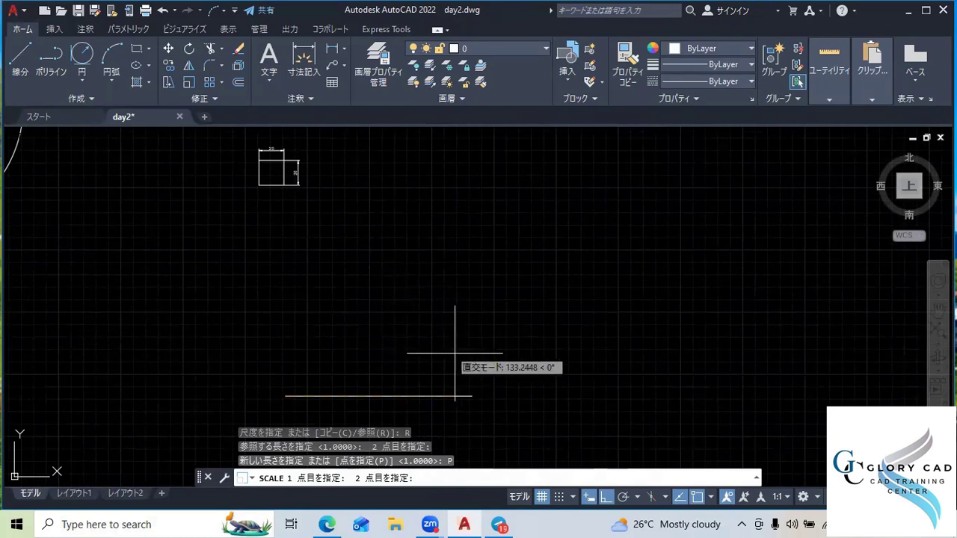
pyautogui.click(471, 389)
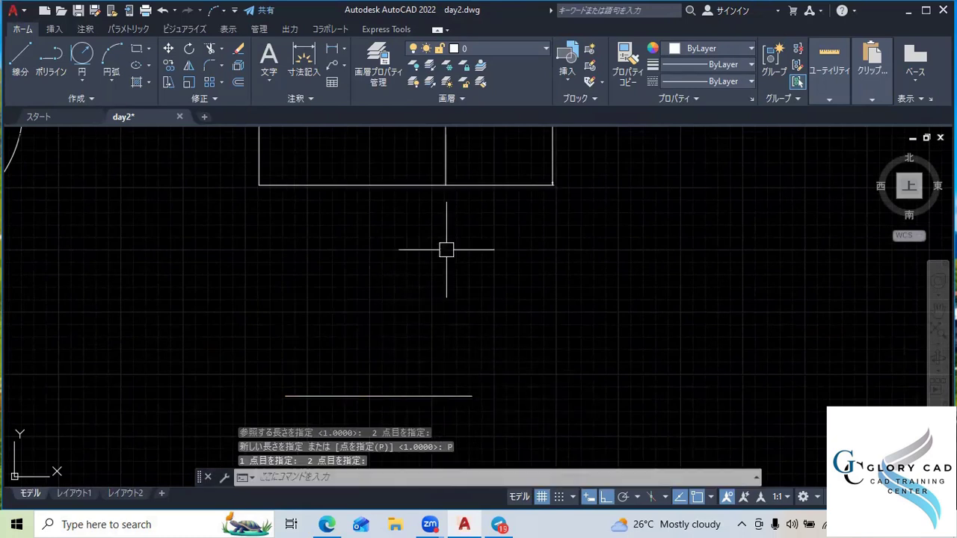
pyautogui.scroll(4, 299, 220)
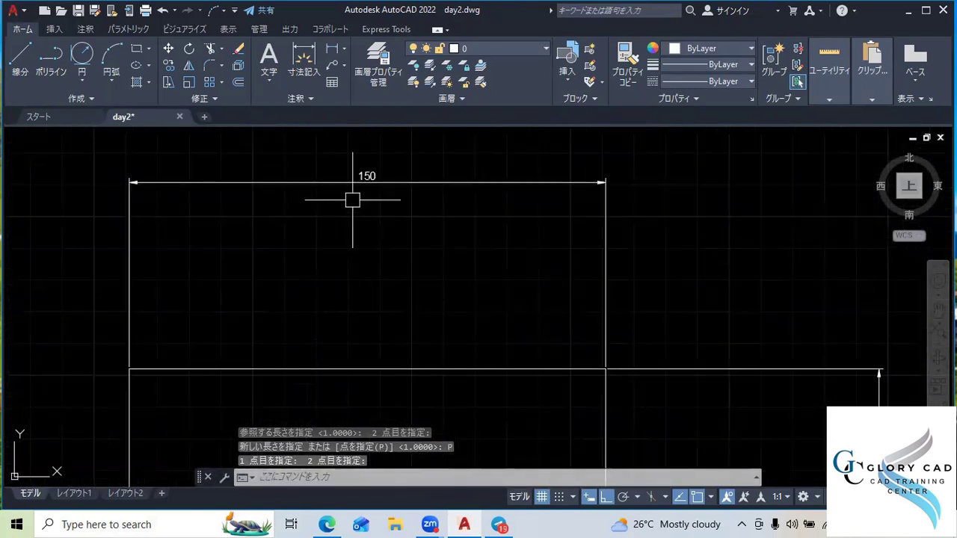
pyautogui.scroll(-6, 379, 306)
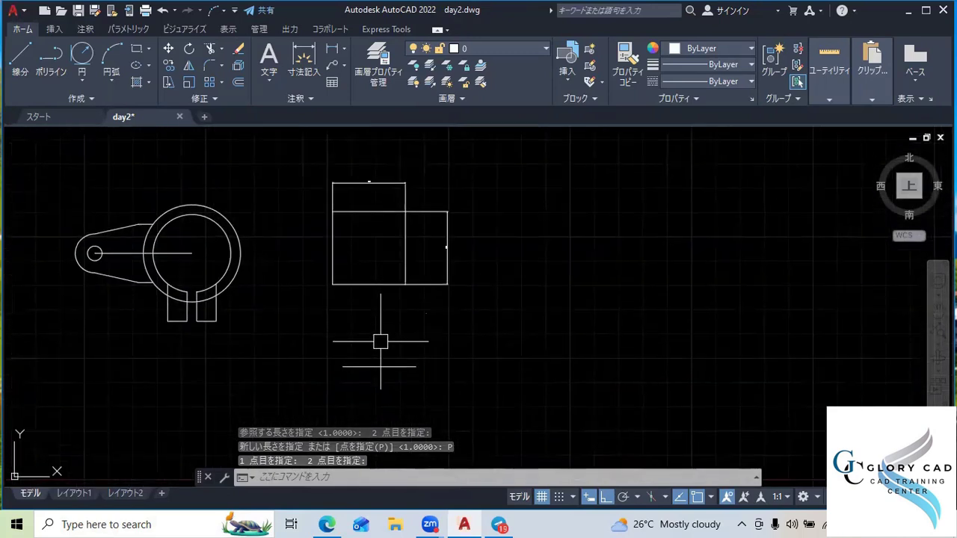
# Move the scaled square with its dimensions down over the separate 150-long line to compare their lengths
pyautogui.scroll(3, 397, 389)
pyautogui.moveTo(509, 279); pyautogui.dragTo(509, 301, button='middle')
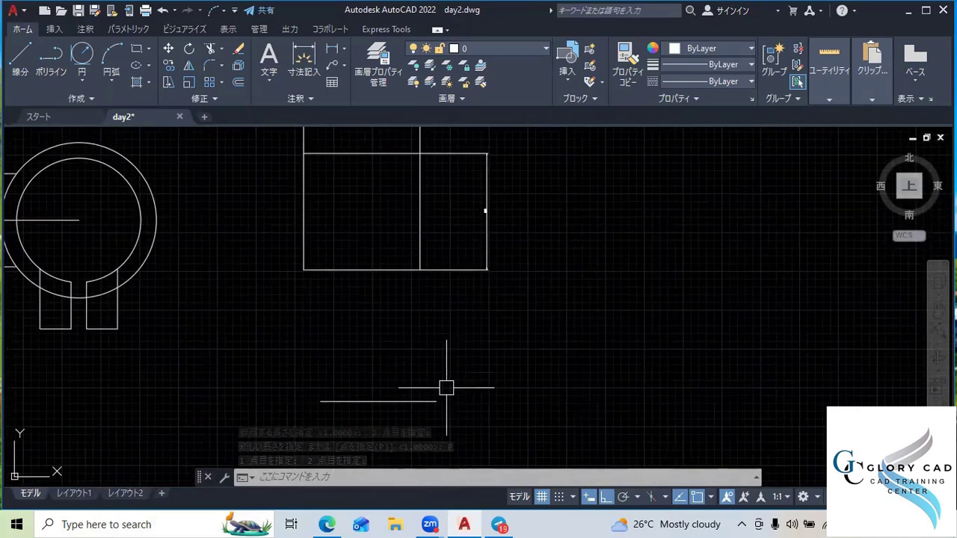
pyautogui.scroll(-2, 495, 312)
pyautogui.click(555, 309)
pyautogui.click(373, 183)
pyautogui.write('m')
pyautogui.press('Return')
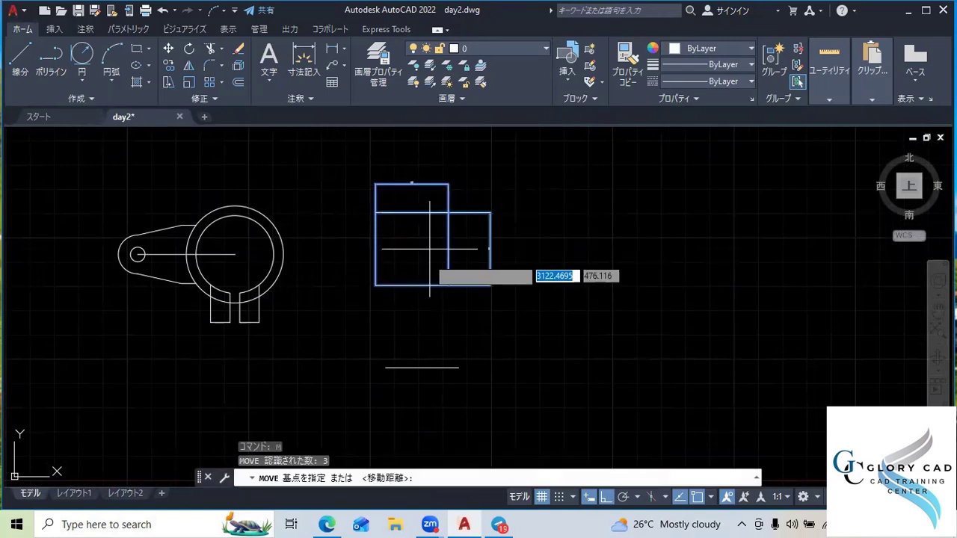
pyautogui.click(392, 278)
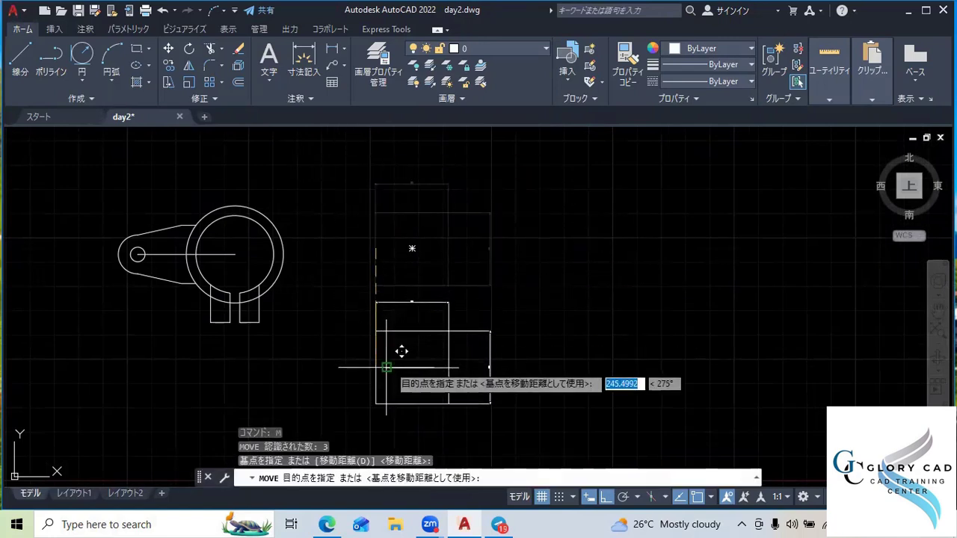
pyautogui.click(408, 398)
pyautogui.scroll(1, 419, 393)
pyautogui.scroll(1, 469, 393)
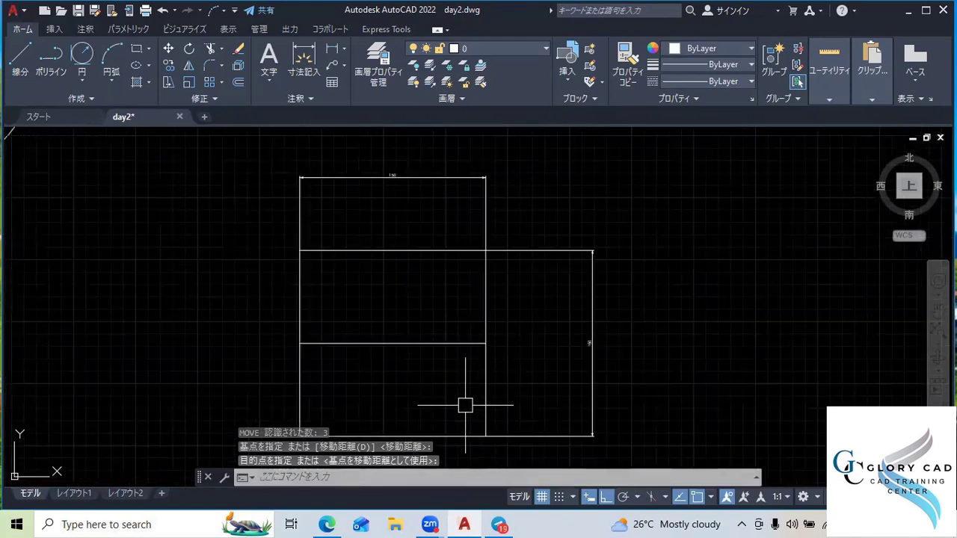
# Undo the last move of the square and its dimensions
pyautogui.hotkey('ctrl', 'z')
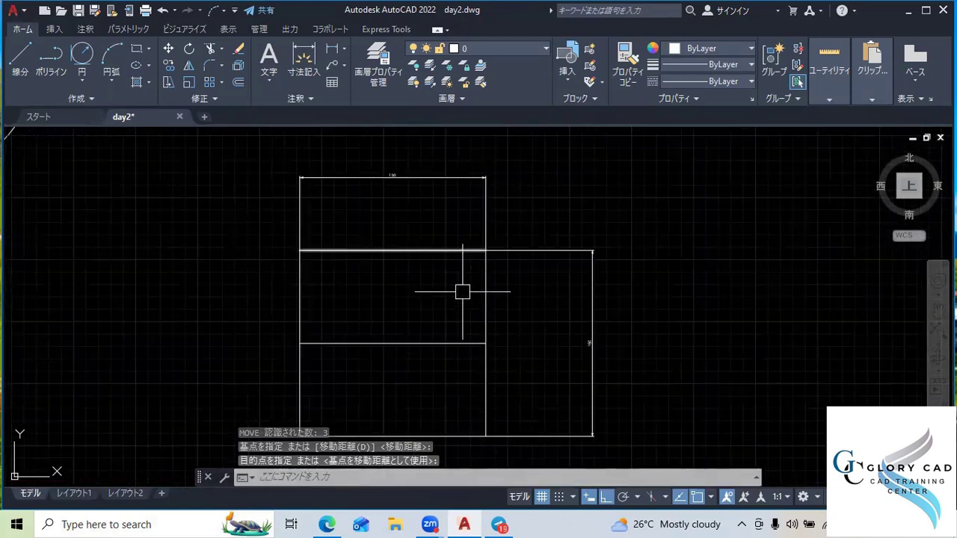
pyautogui.hotkey('ctrl', 'z')
pyautogui.scroll(2, 495, 321)
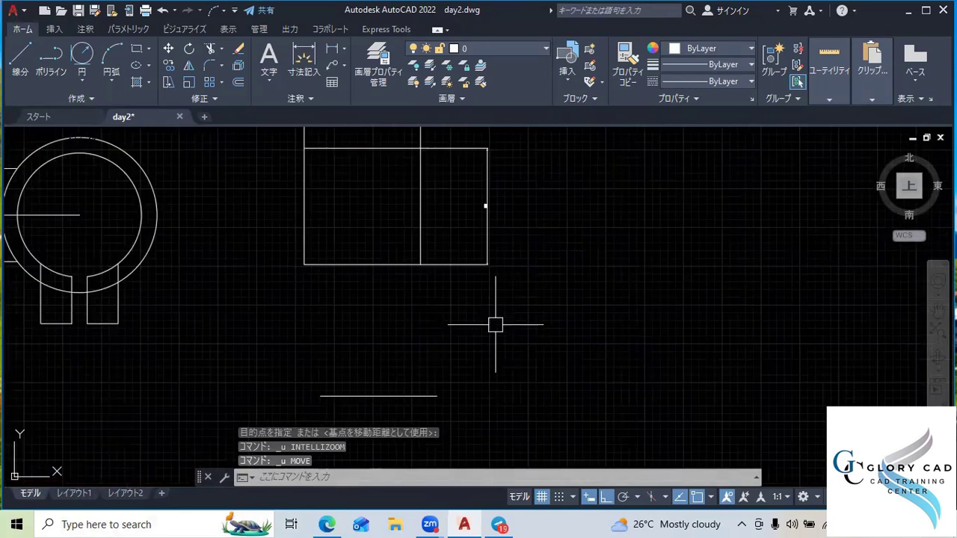
pyautogui.scroll(-2, 495, 324)
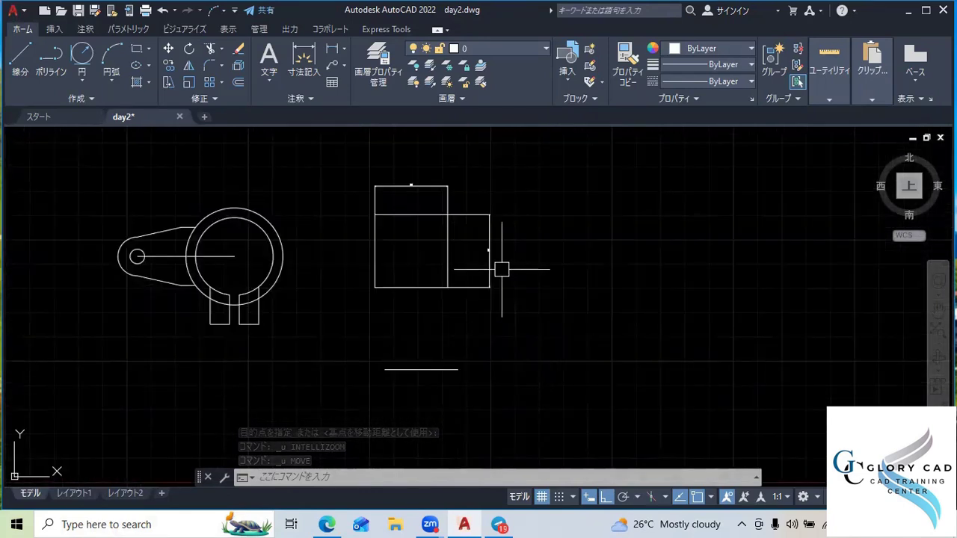
pyautogui.scroll(2, 499, 268)
pyautogui.scroll(4, 400, 177)
pyautogui.scroll(-4, 398, 174)
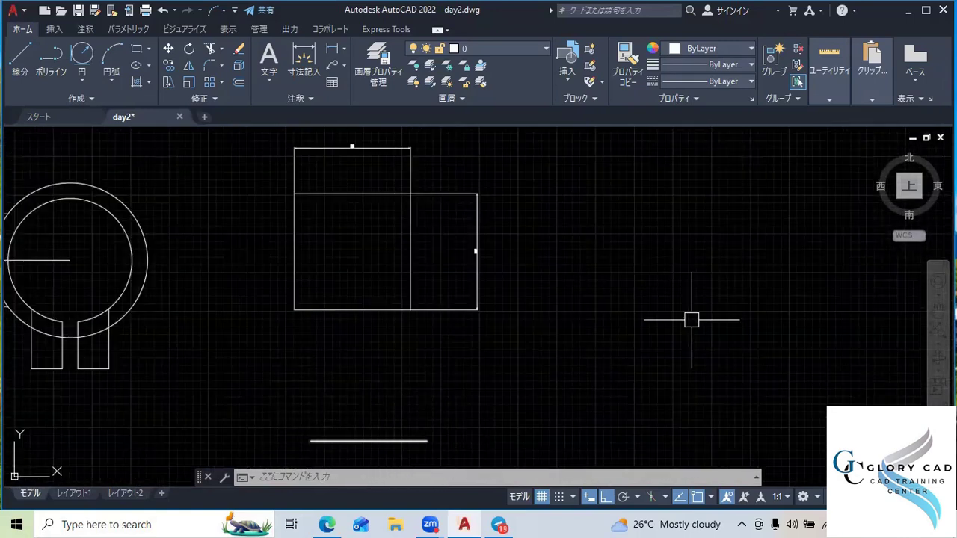
# Open the Capture1 image from the desktop to view its dimensioned floor plan, and switch back to AutoCAD
pyautogui.click(910, 10)
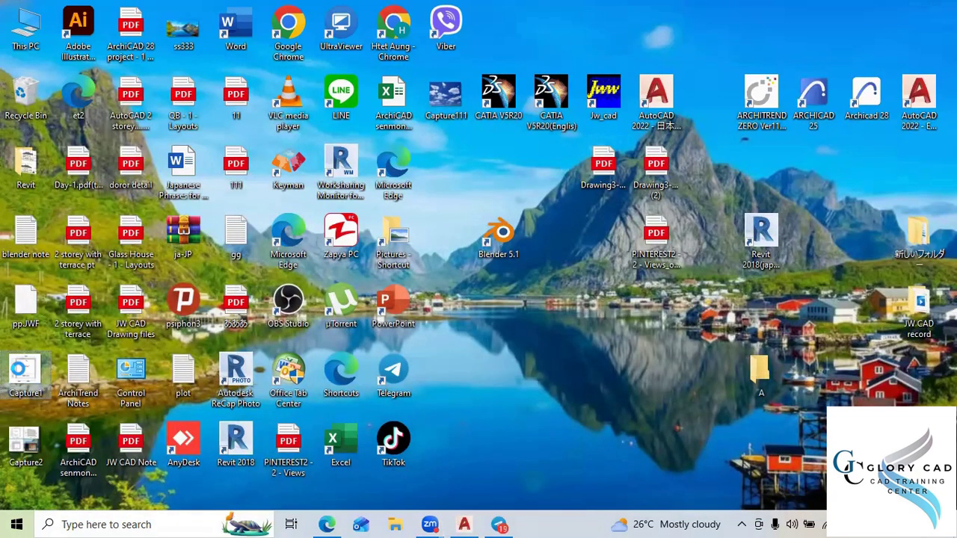
pyautogui.doubleClick(30, 370)
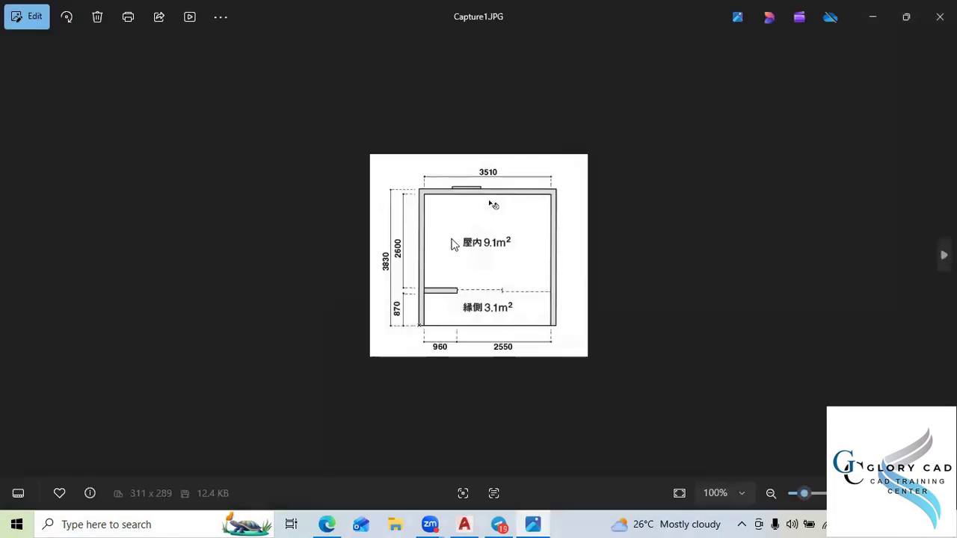
pyautogui.scroll(1, 460, 254)
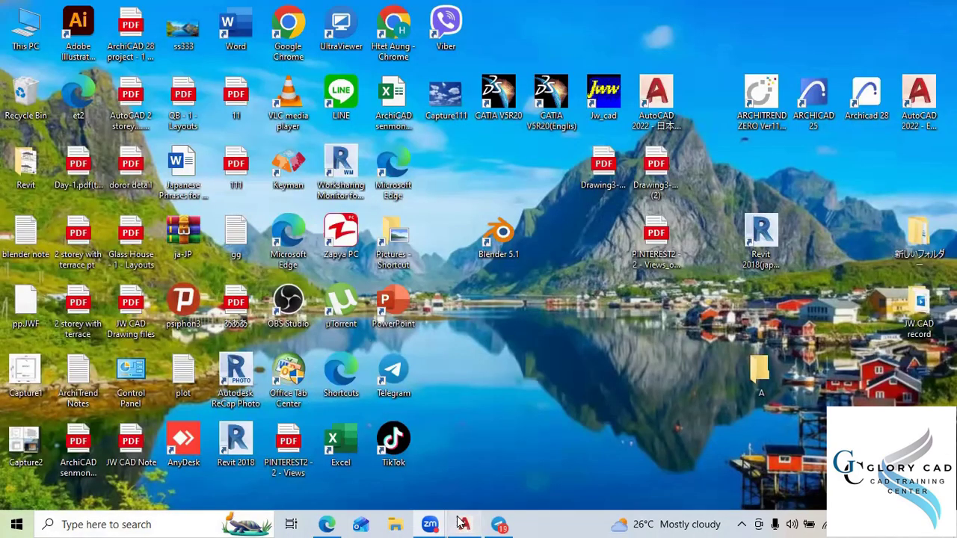
pyautogui.click(463, 524)
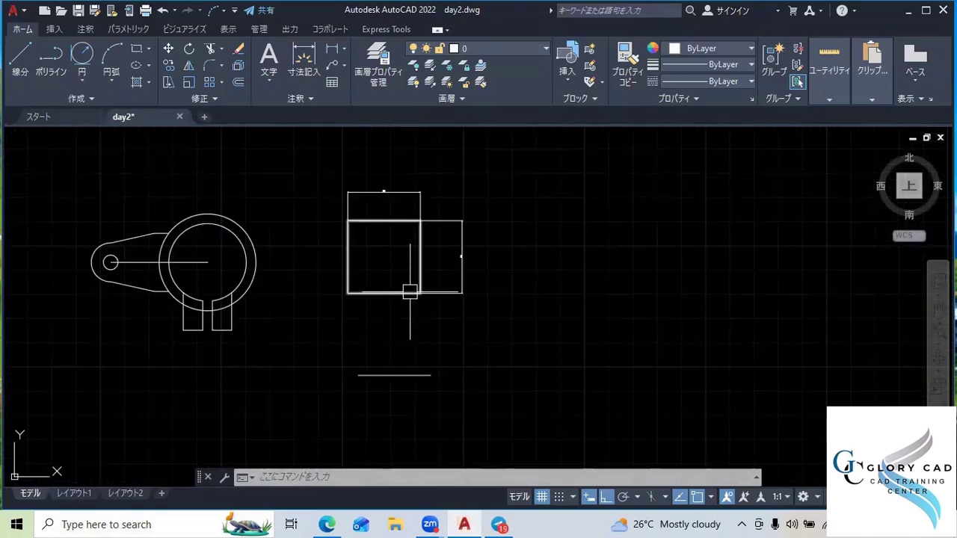
# Look over all the shapes in the drawing, ending at the square and the separate line below it
pyautogui.moveTo(464, 324); pyautogui.dragTo(491, 347, button='middle')
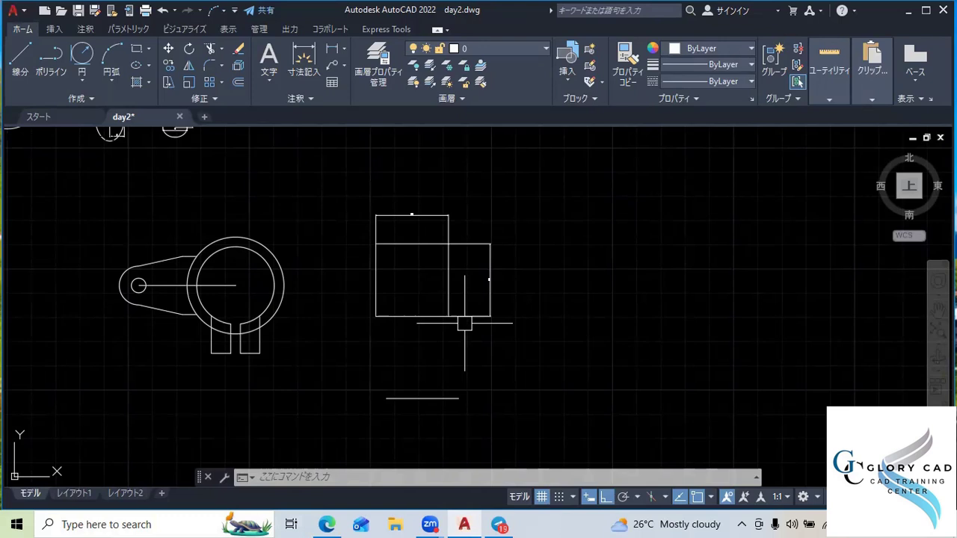
pyautogui.scroll(-5, 417, 331)
pyautogui.scroll(5, 299, 284)
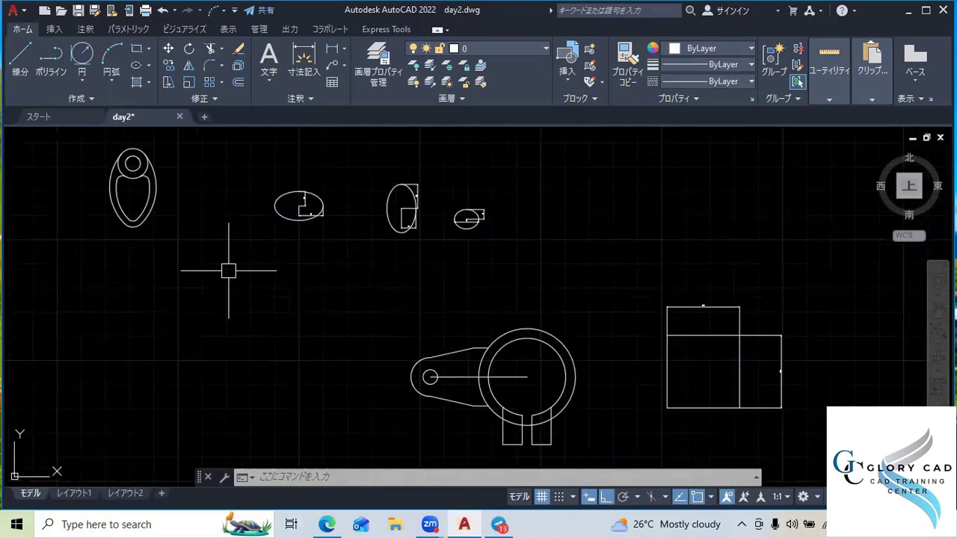
pyautogui.moveTo(244, 274); pyautogui.dragTo(494, 391, button='middle')
pyautogui.scroll(-3, 63, 292)
pyautogui.scroll(2, 217, 330)
pyautogui.scroll(2, 261, 370)
pyautogui.scroll(-4, 375, 417)
pyautogui.moveTo(319, 416); pyautogui.dragTo(586, 297, button='middle')
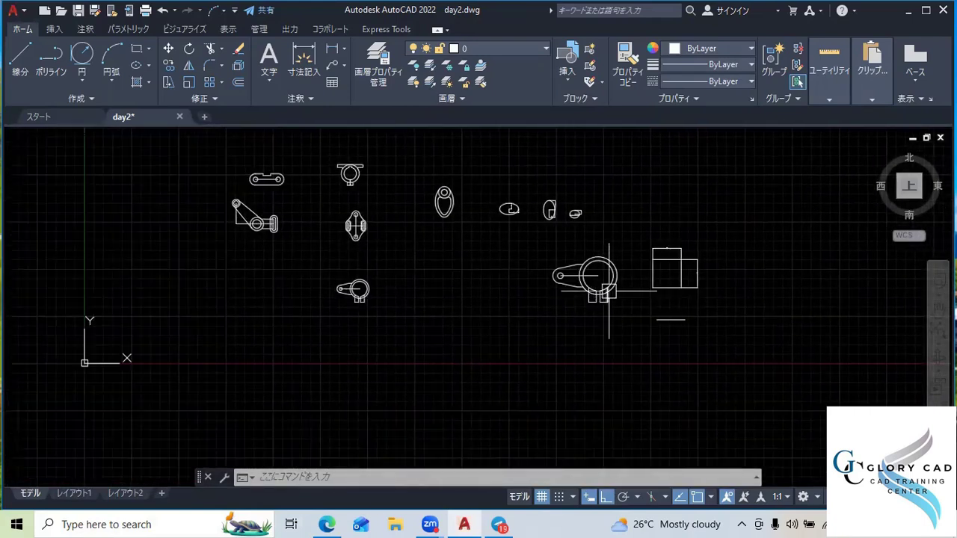
pyautogui.scroll(2, 608, 292)
pyautogui.moveTo(674, 318); pyautogui.dragTo(389, 346, button='middle')
pyautogui.scroll(2, 495, 301)
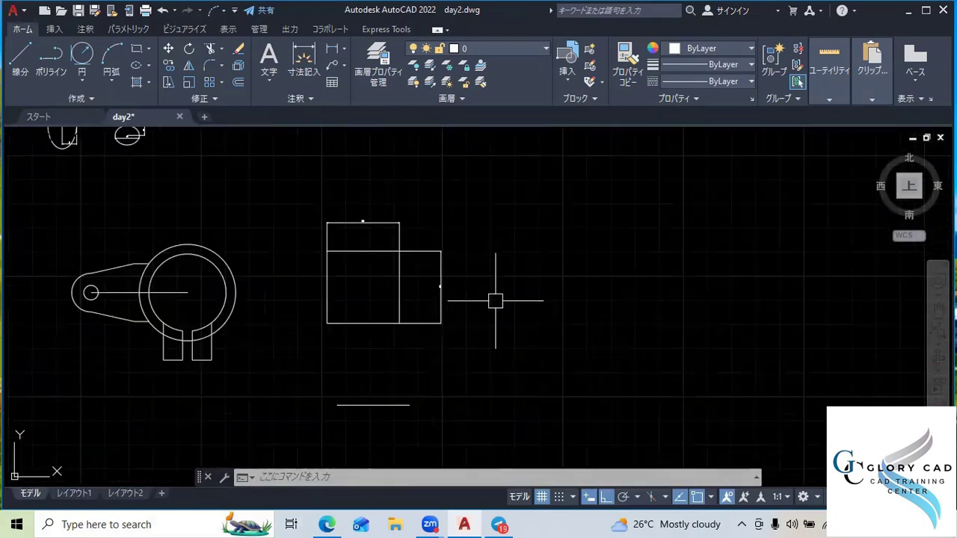
# Undo the reference scaling of the square and its dimensions
pyautogui.hotkey('ctrl', 'z')
pyautogui.hotkey('ctrl', 'z')
pyautogui.hotkey('ctrl', 'z')
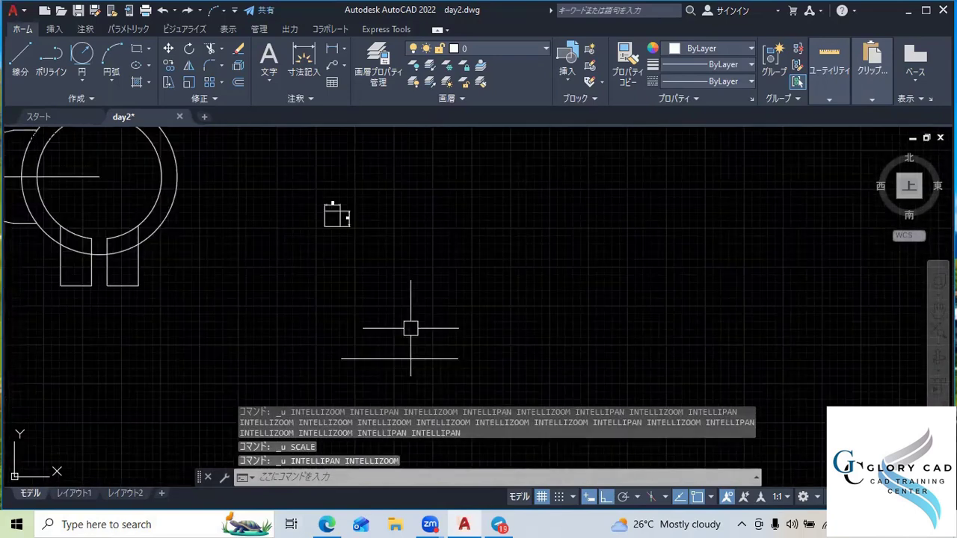
# Start scaling the small square and both of its dimensions, using the square's lower-left corner as the base point
pyautogui.write('c')
pyautogui.press('Return')
pyautogui.click(383, 273)
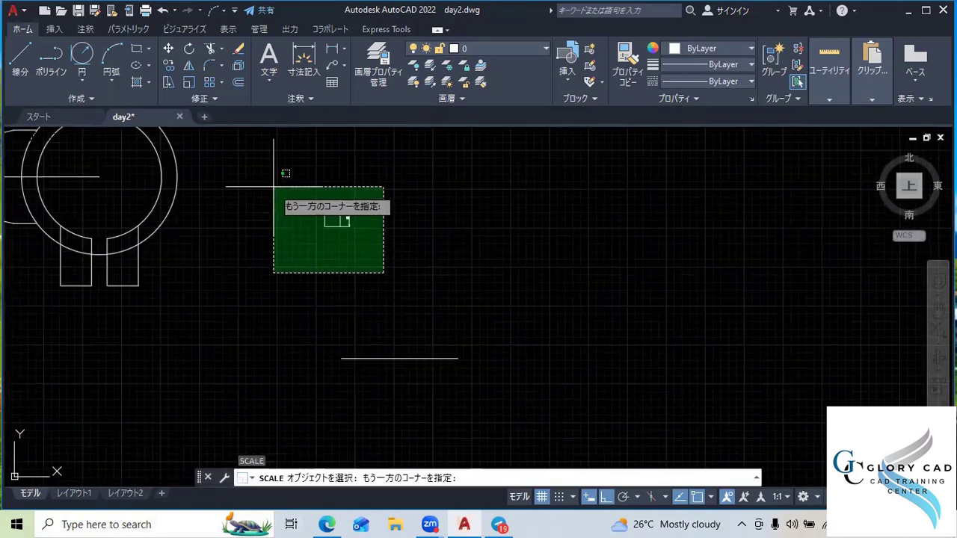
pyautogui.click(274, 208)
pyautogui.scroll(4, 278, 187)
pyautogui.press('Return')
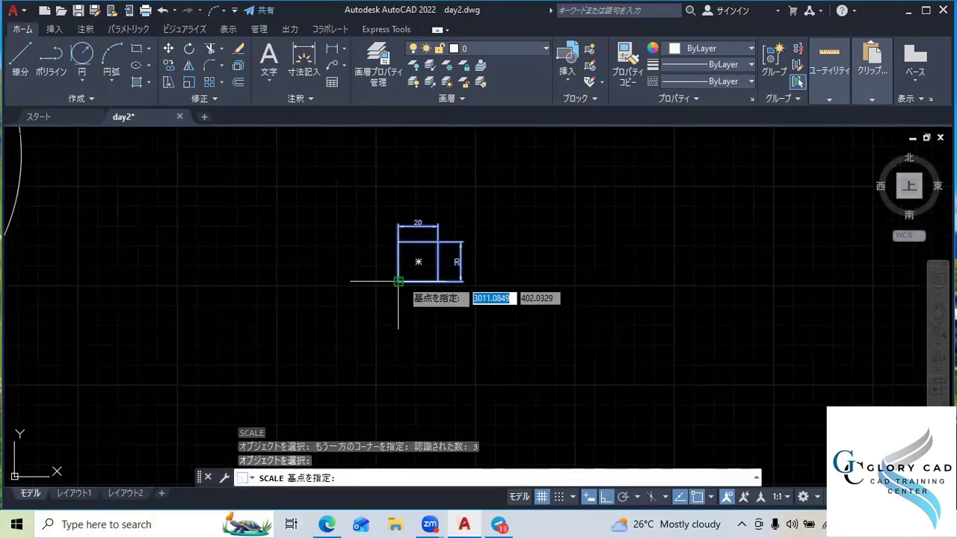
pyautogui.click(398, 281)
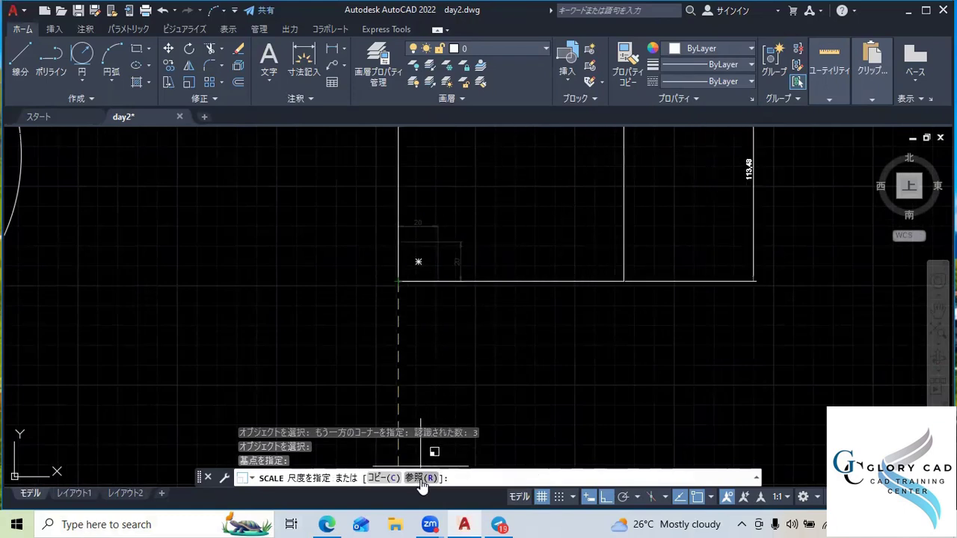
# Choose the Reference option and define the reference length by both endpoints of the square's bottom edge
pyautogui.click(421, 479)
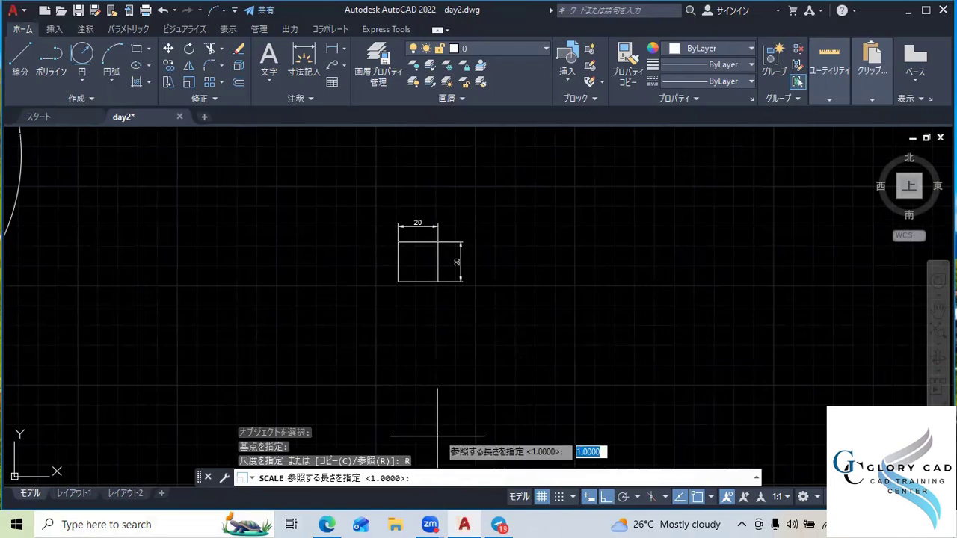
pyautogui.scroll(-3, 439, 455)
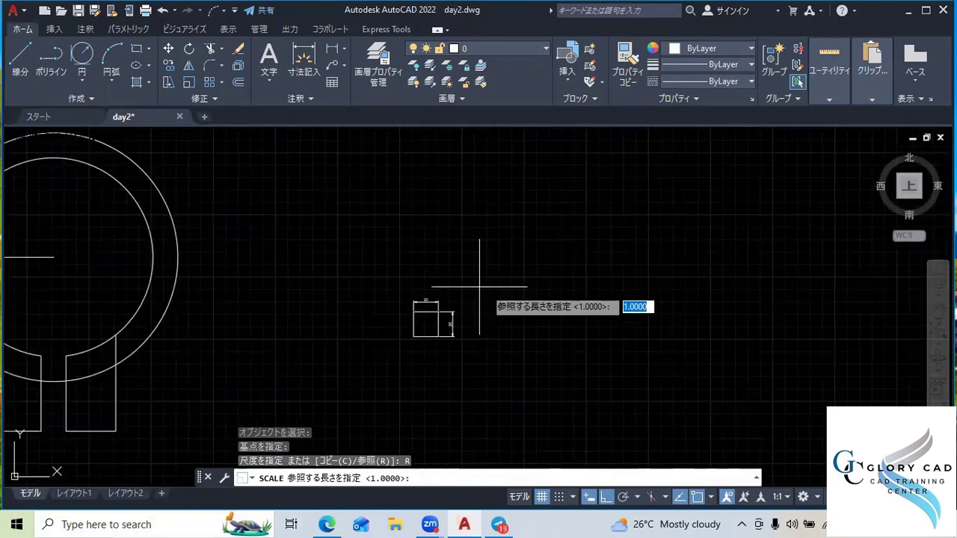
pyautogui.moveTo(500, 371); pyautogui.dragTo(442, 300, button='middle')
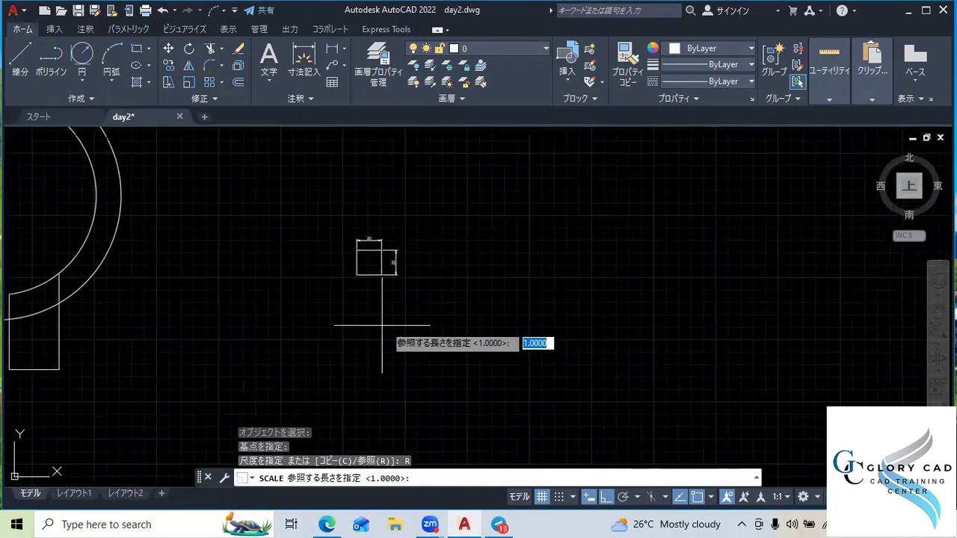
pyautogui.click(357, 276)
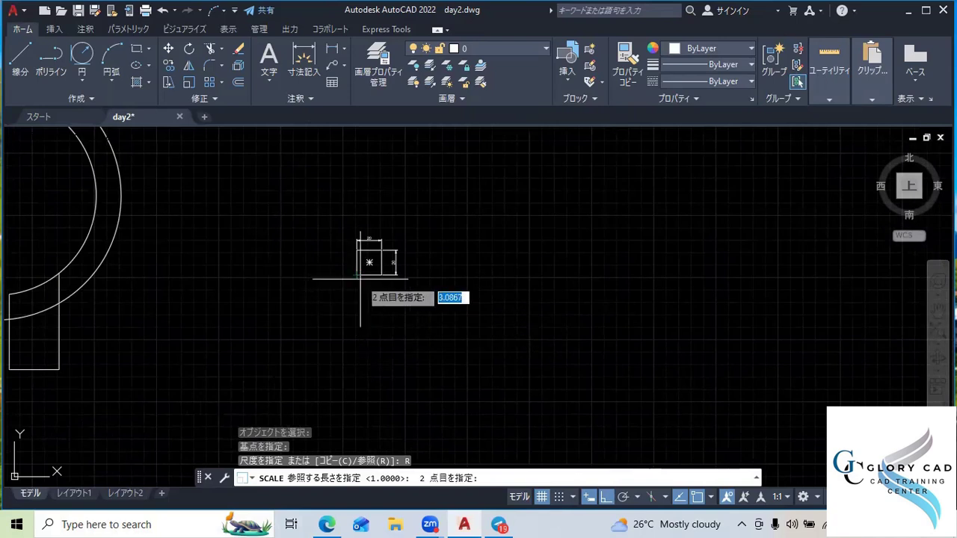
pyautogui.click(381, 275)
# Complete the scaling with the Points option, taking the new length from both endpoints of the separate line below the square
pyautogui.scroll(-6, 557, 396)
pyautogui.scroll(2, 524, 337)
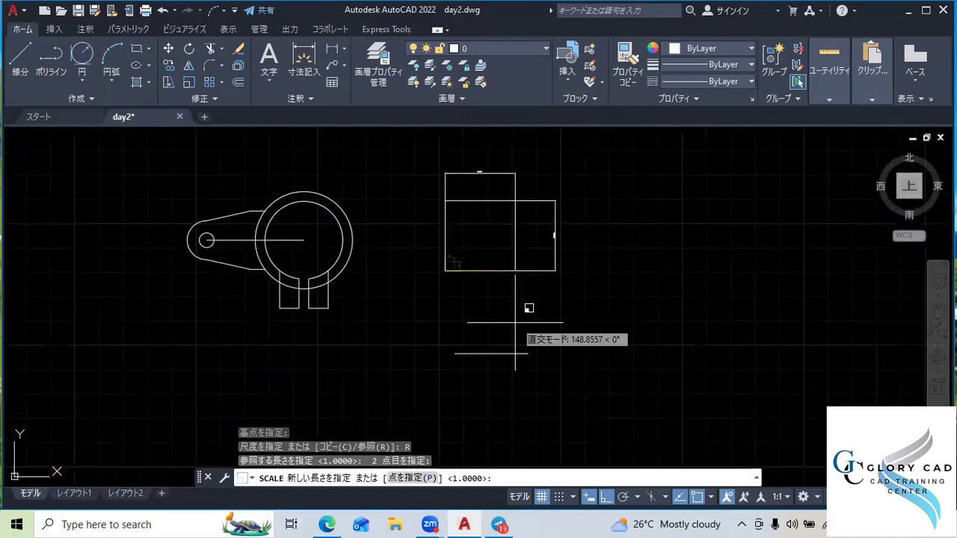
pyautogui.click(410, 478)
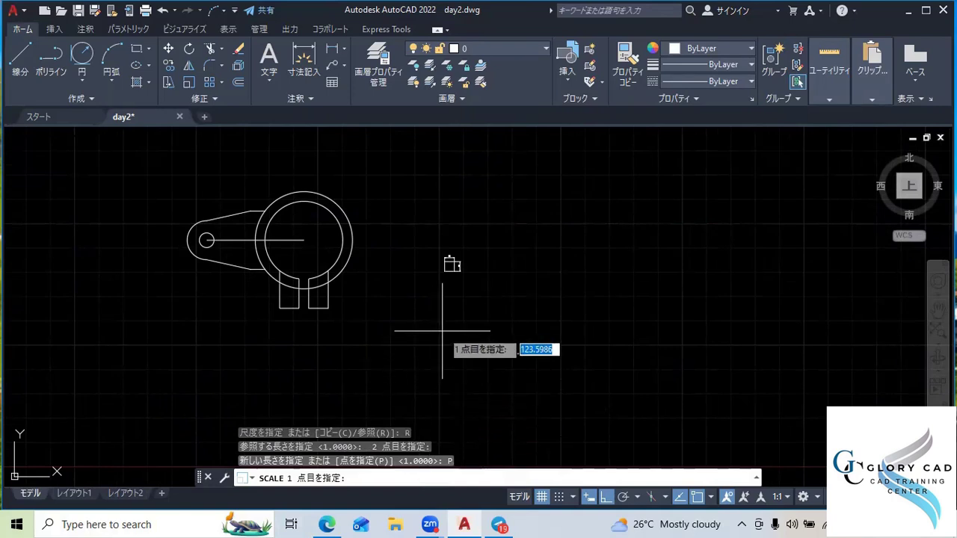
pyautogui.click(454, 353)
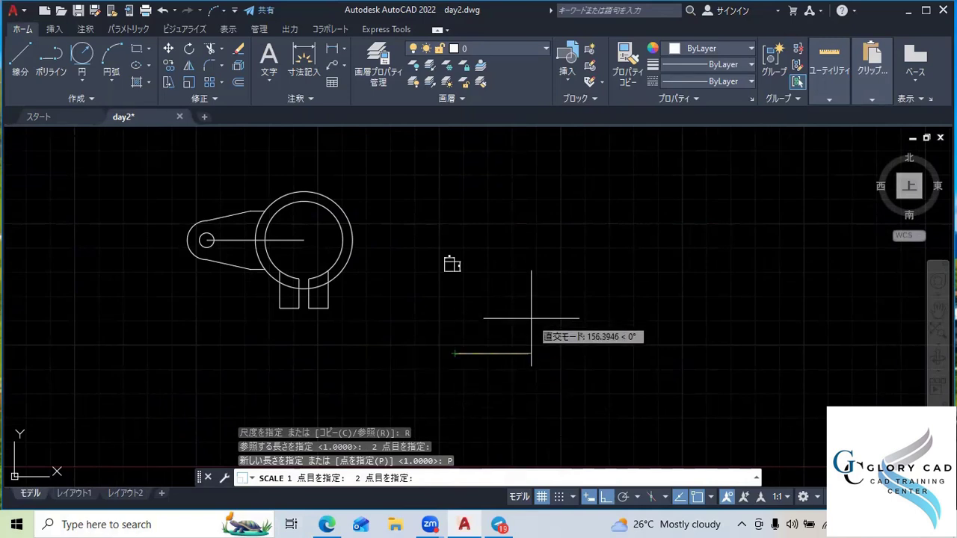
pyautogui.click(529, 354)
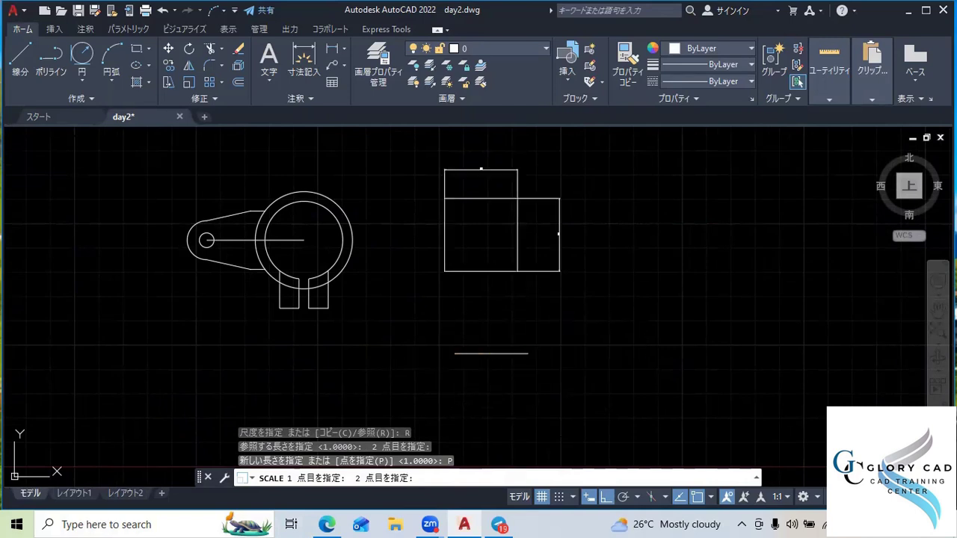
pyautogui.click(502, 257)
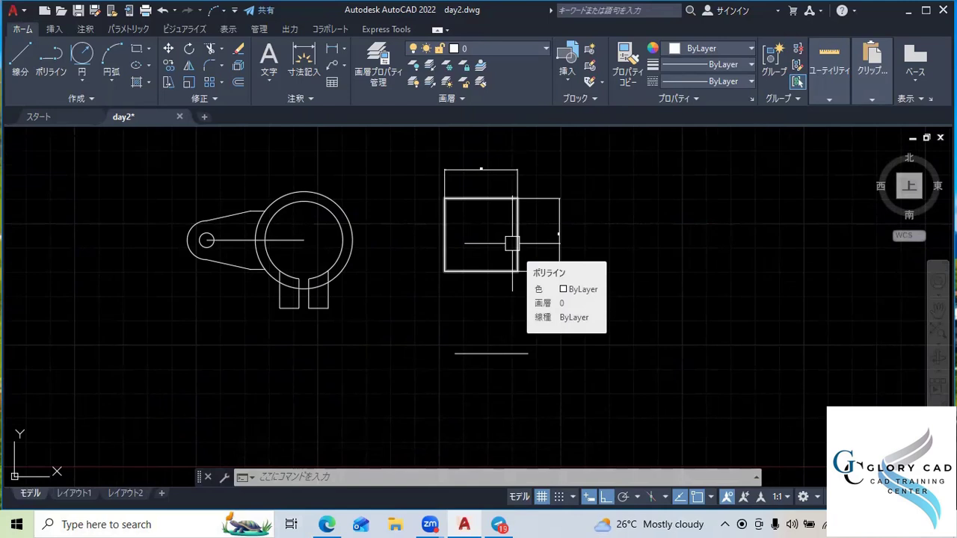
pyautogui.scroll(-2, 511, 243)
pyautogui.scroll(2, 505, 258)
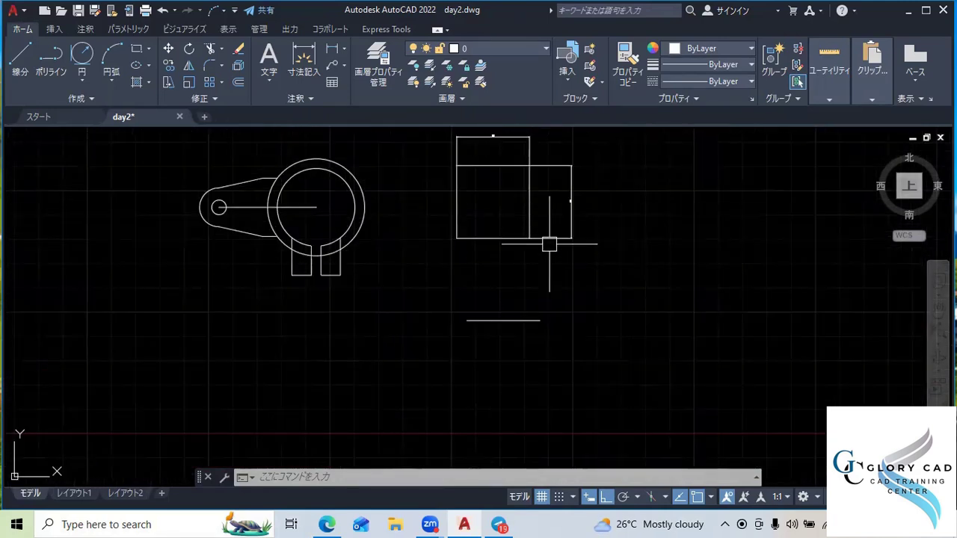
pyautogui.moveTo(551, 244); pyautogui.dragTo(312, 333, button='middle')
pyautogui.scroll(2, 313, 329)
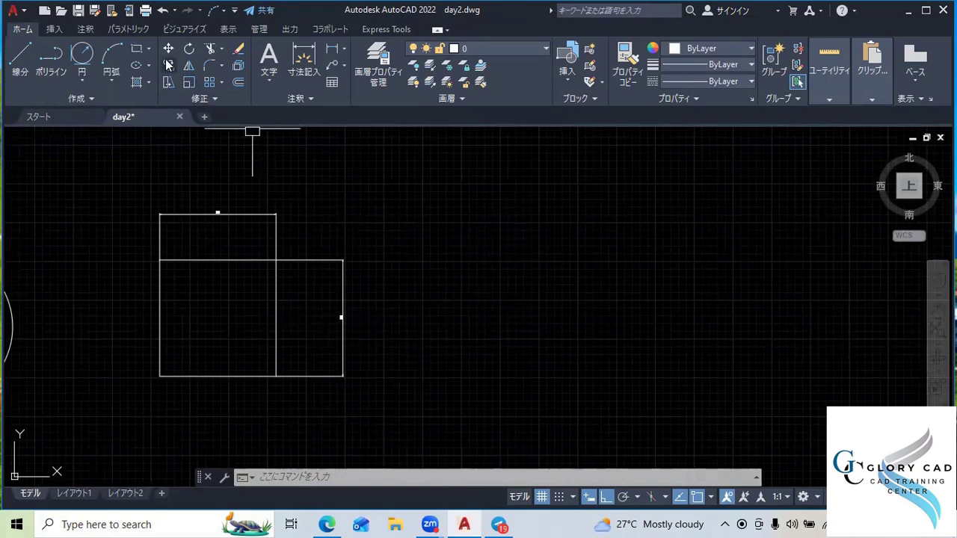
pyautogui.click(53, 30)
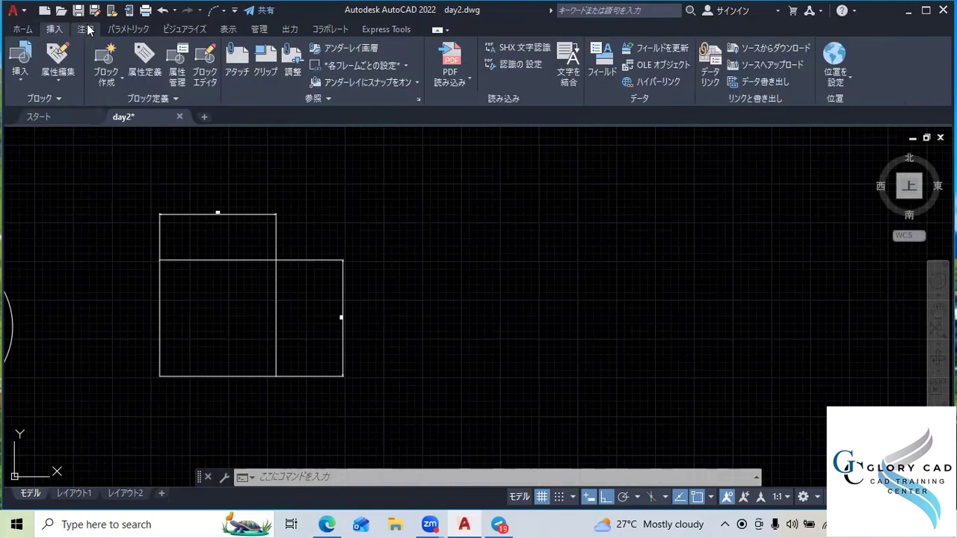
pyautogui.click(243, 69)
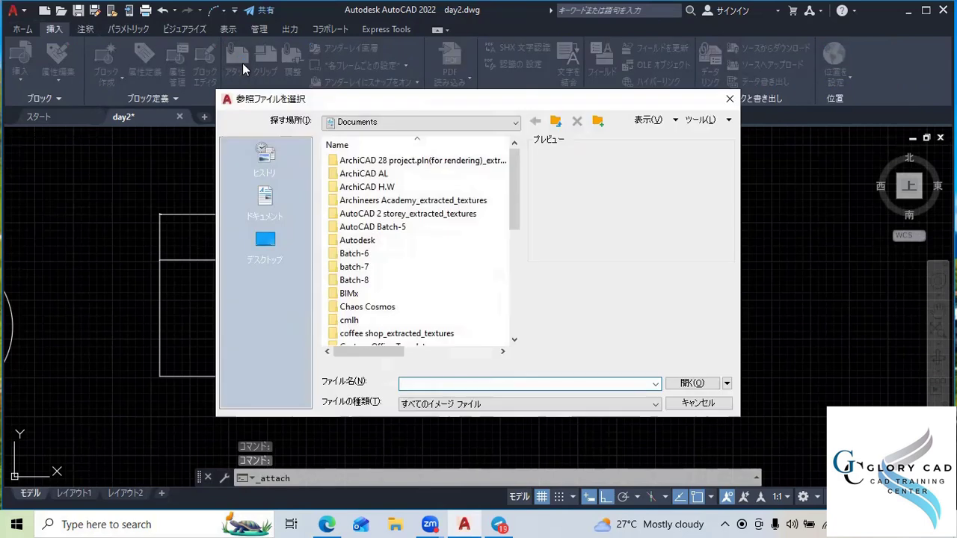
pyautogui.scroll(-6, 400, 224)
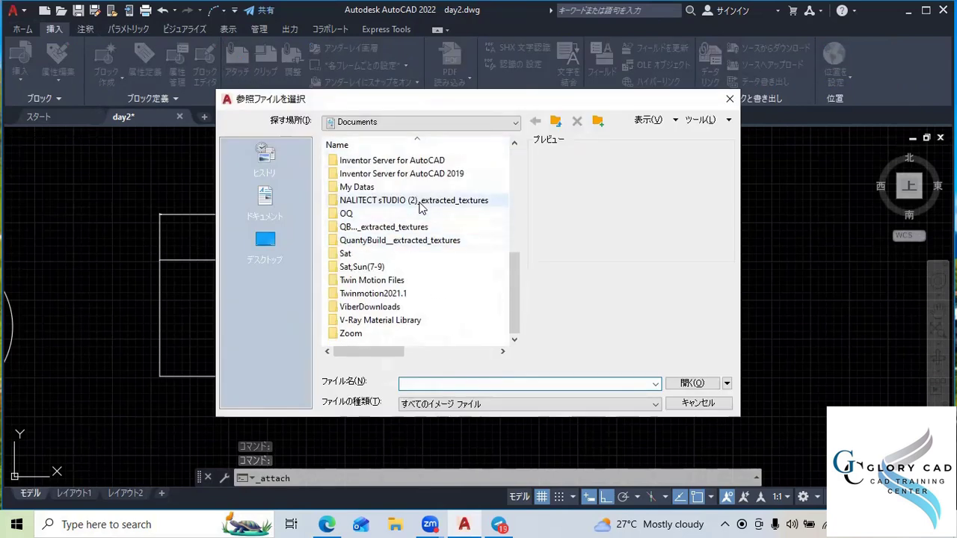
pyautogui.scroll(6, 415, 227)
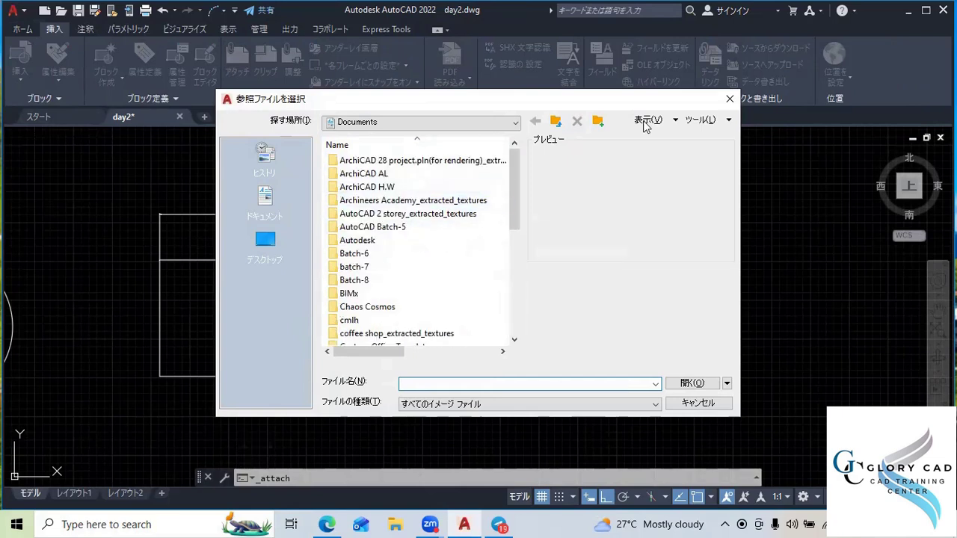
pyautogui.moveTo(685, 105); pyautogui.dragTo(634, 144)
pyautogui.click(675, 139)
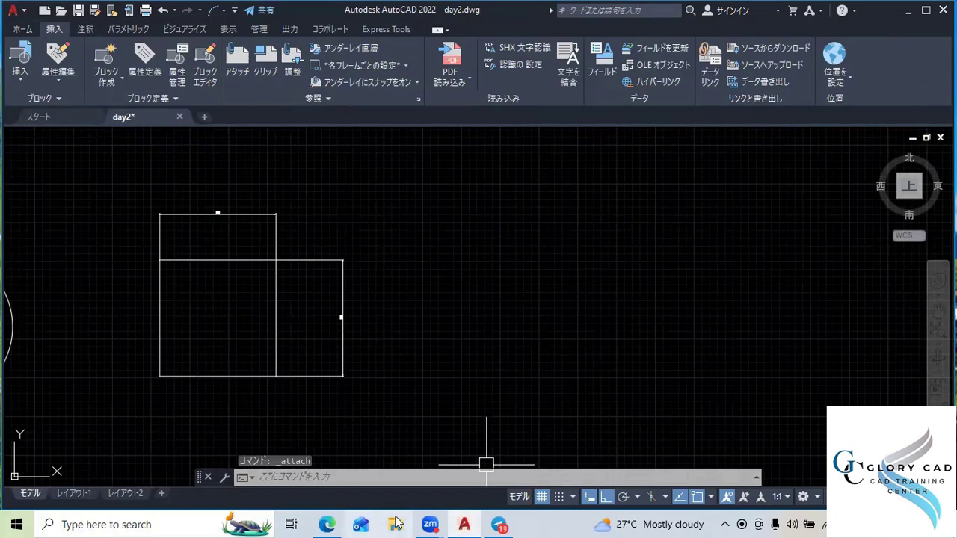
# Switch to Telegram, start attaching a file in the AutoCAD(1-1) chat and browse to the Desktop folder
pyautogui.click(907, 11)
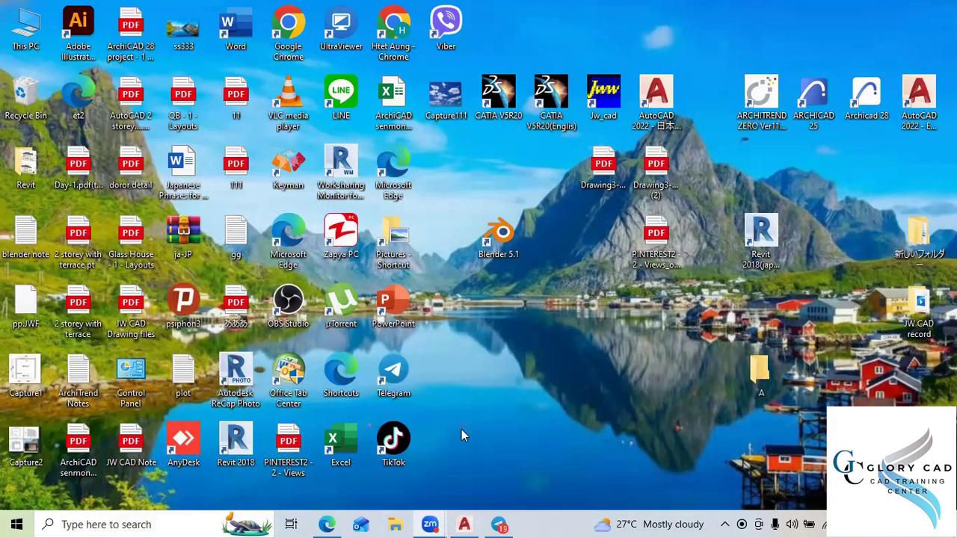
pyautogui.click(503, 523)
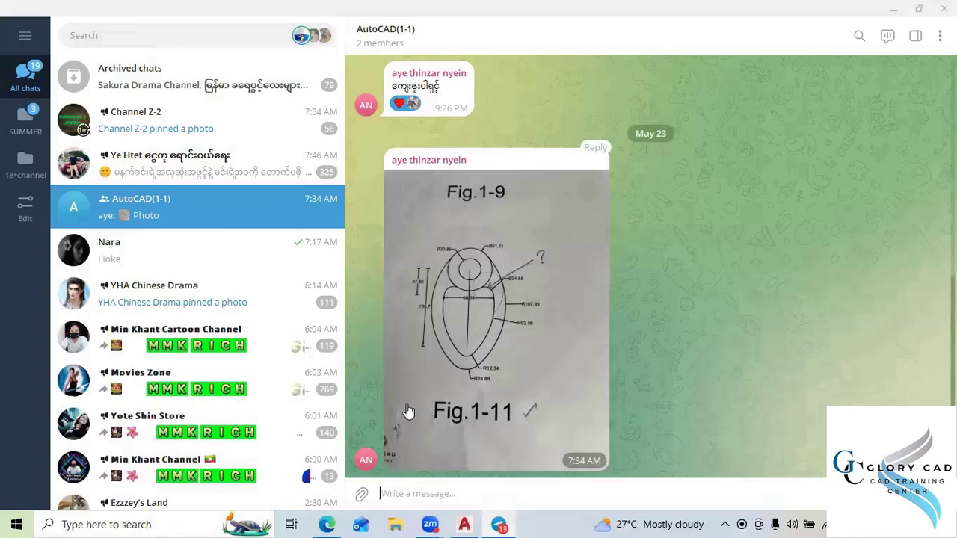
pyautogui.click(361, 493)
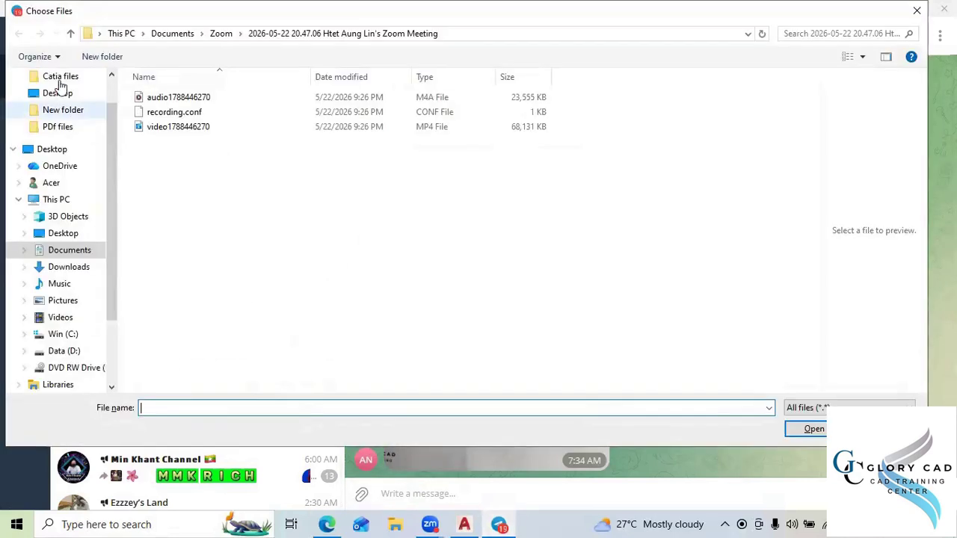
pyautogui.click(68, 34)
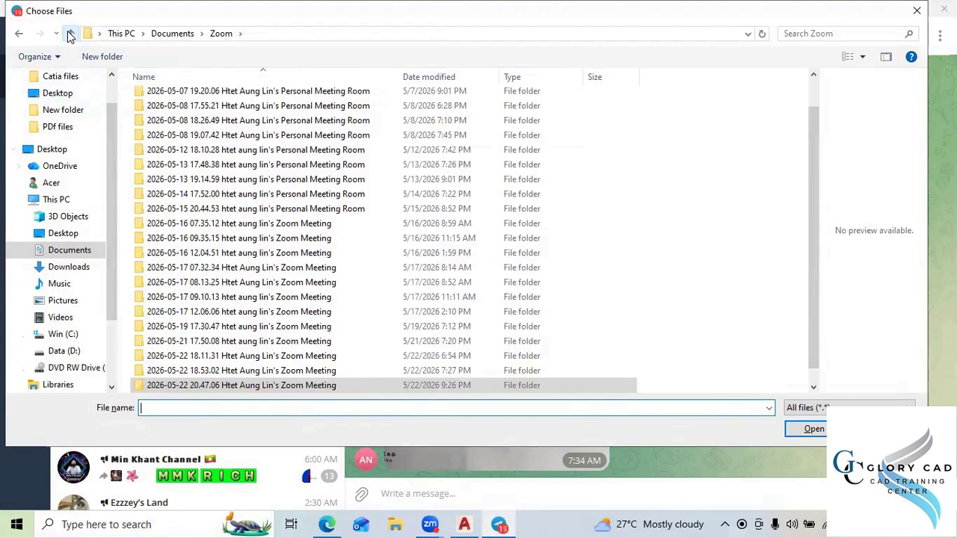
pyautogui.click(62, 149)
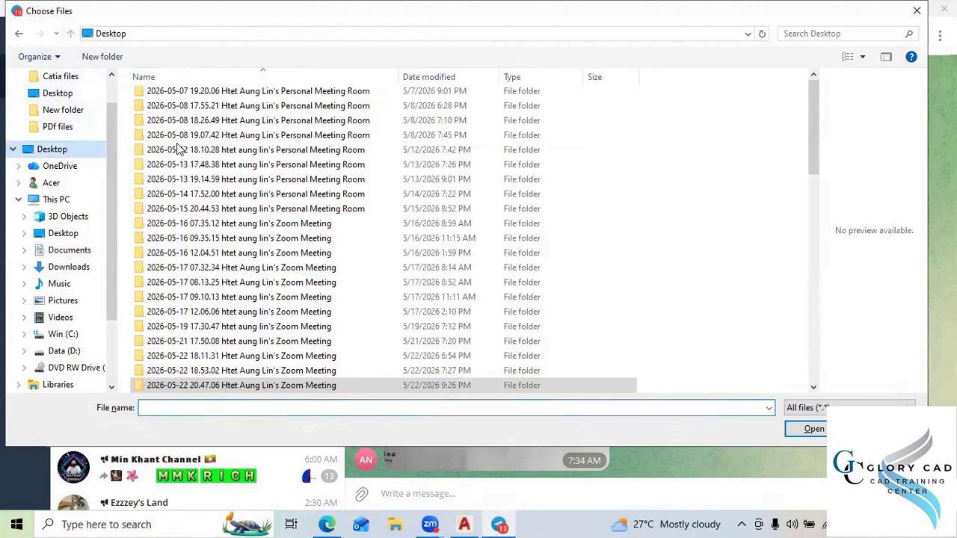
# Send the Capture1 image to the AutoCAD(1-1) chat and return to the desktop
pyautogui.press('c')
pyautogui.press('c')
pyautogui.press('c')
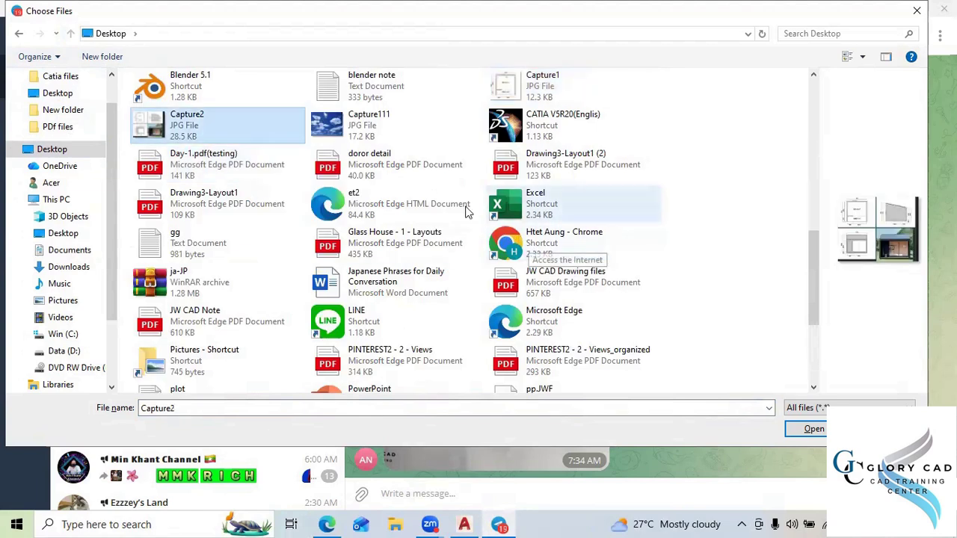
pyautogui.doubleClick(551, 86)
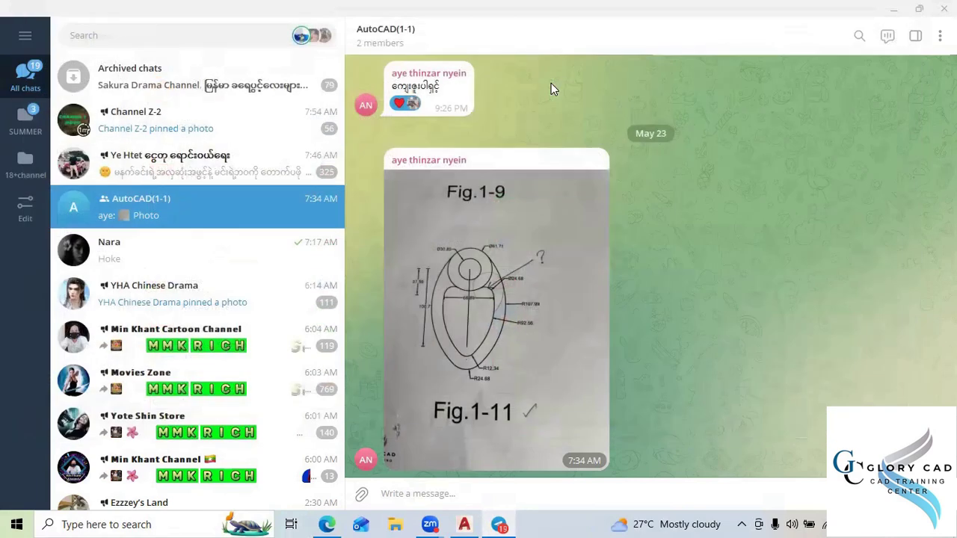
pyautogui.press('Return')
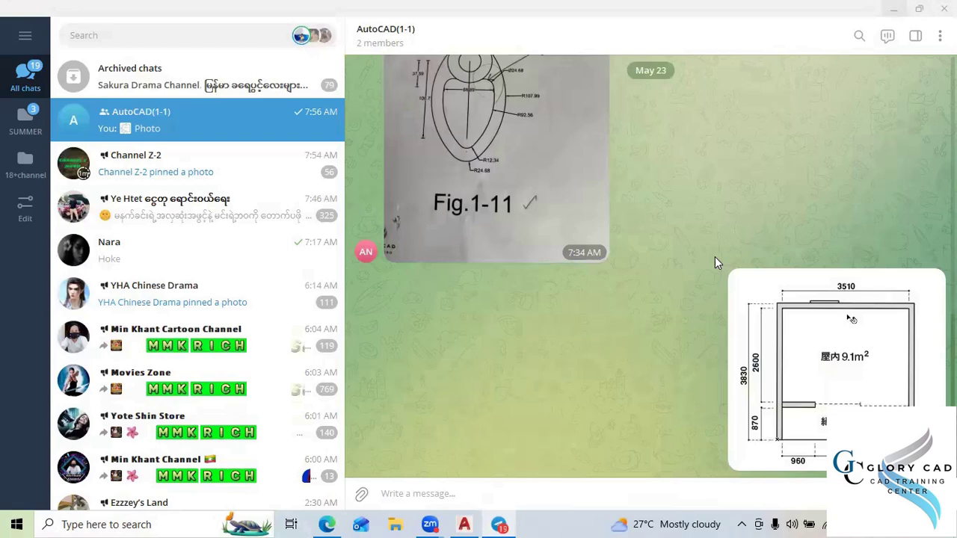
pyautogui.press('super+d')
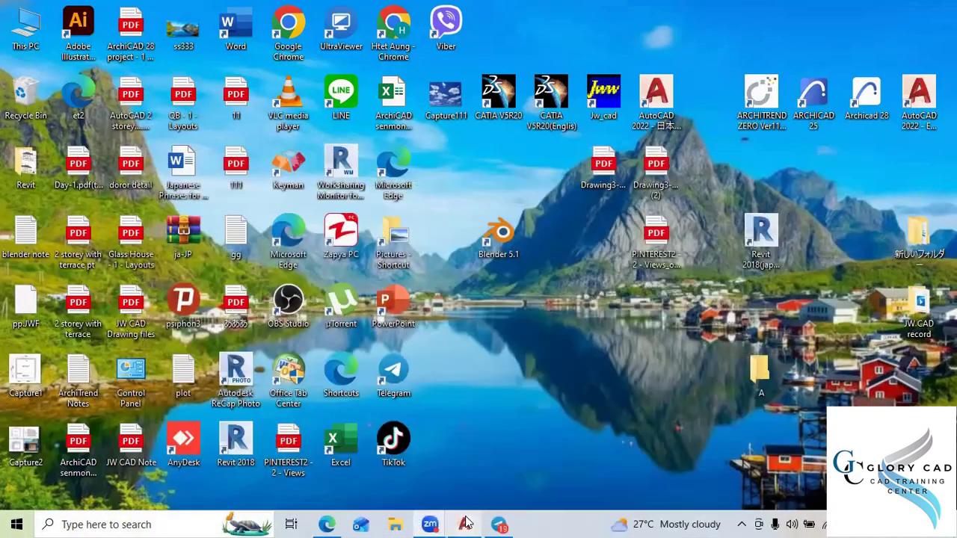
# Switch back to AutoCAD and attach the Capture1 image from the Desktop, with insertion point and scale specified on screen
pyautogui.click(465, 521)
pyautogui.scroll(-1, 447, 296)
pyautogui.moveTo(487, 291); pyautogui.dragTo(297, 295, button='middle')
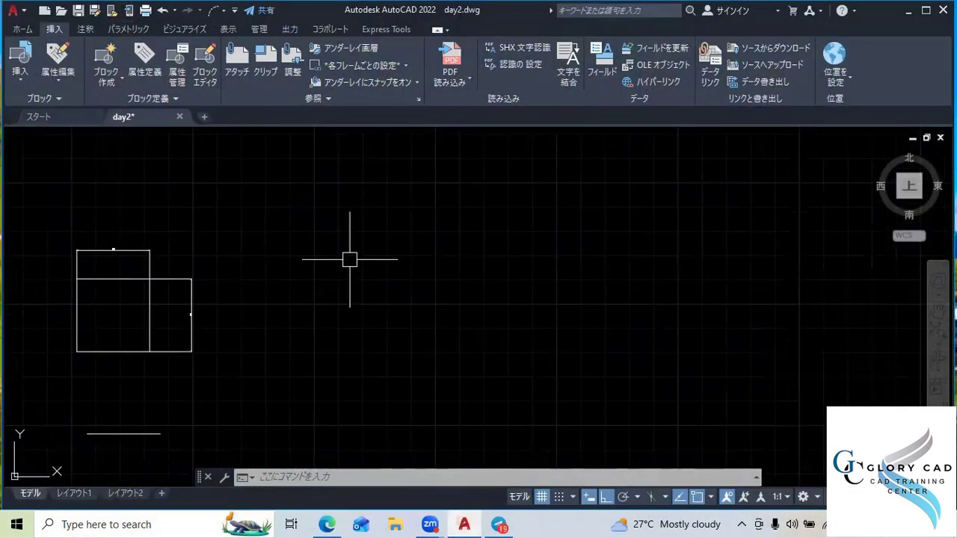
pyautogui.click(234, 80)
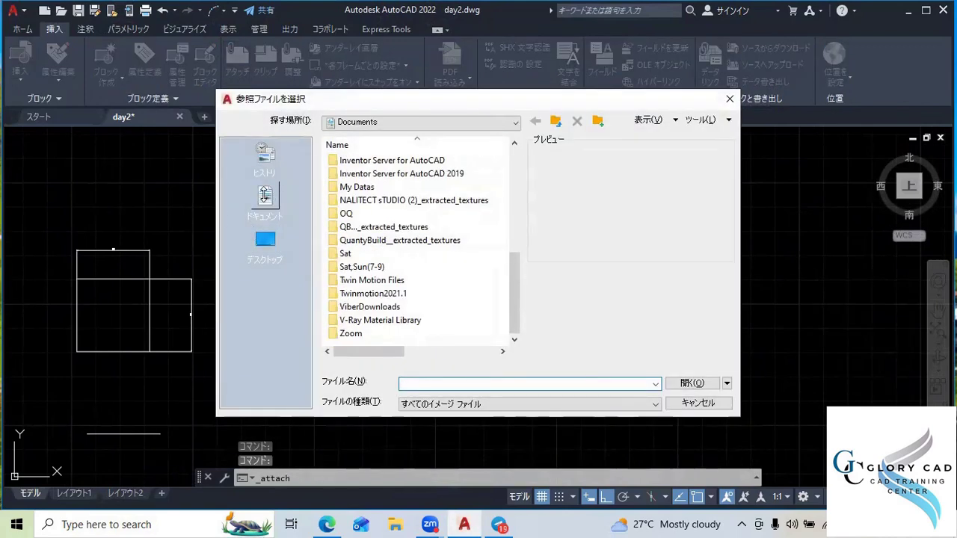
pyautogui.click(265, 238)
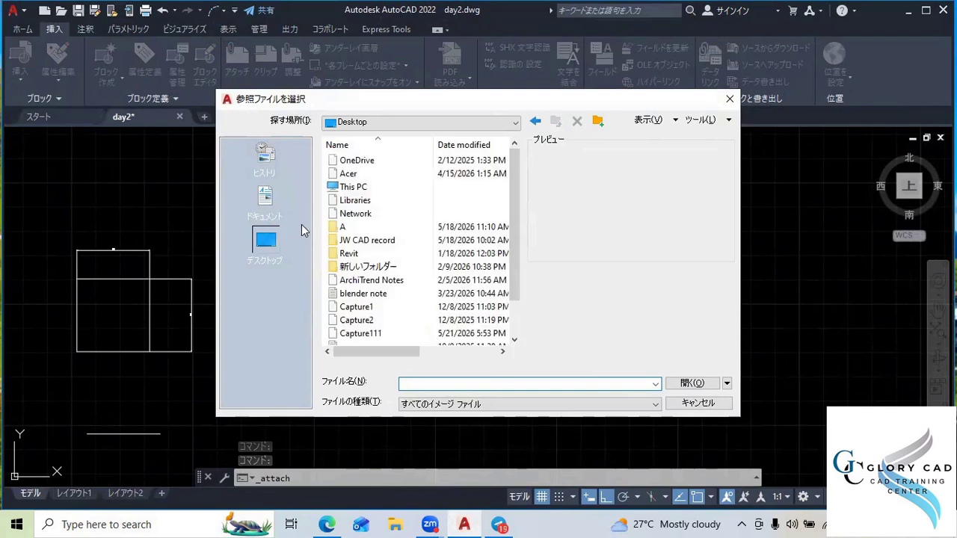
pyautogui.click(366, 307)
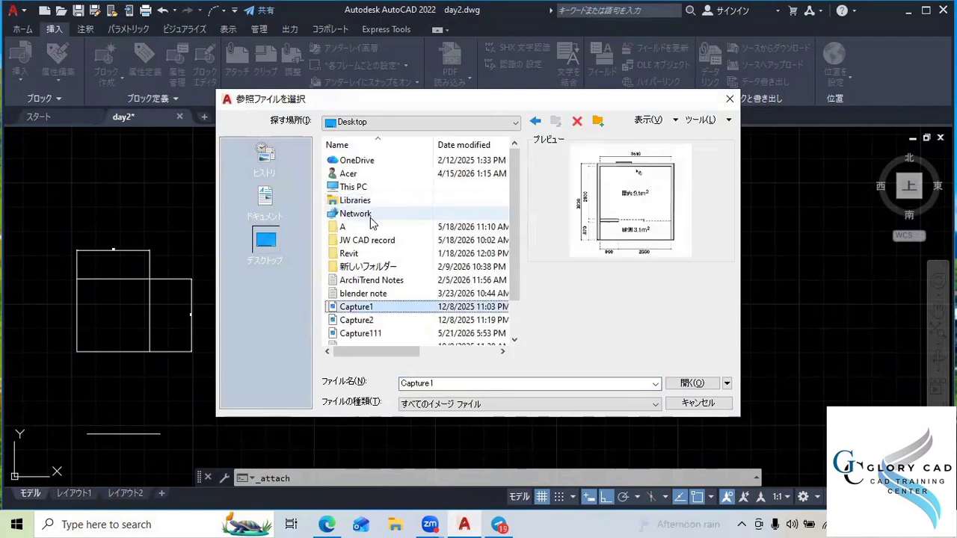
pyautogui.doubleClick(376, 310)
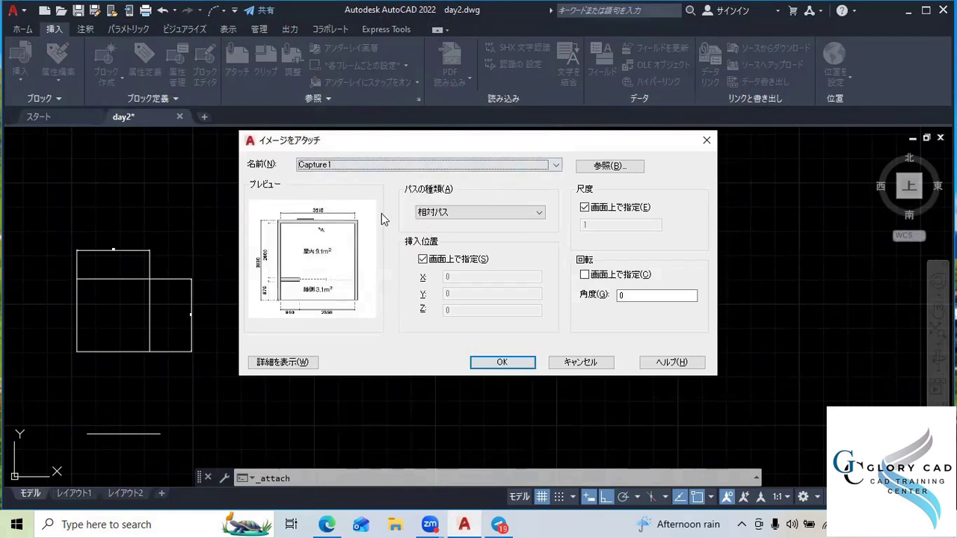
pyautogui.click(502, 362)
# Place the floor plan image in the empty area beside the dimensioned square, picking its insertion point and scale on screen
pyautogui.scroll(-4, 396, 276)
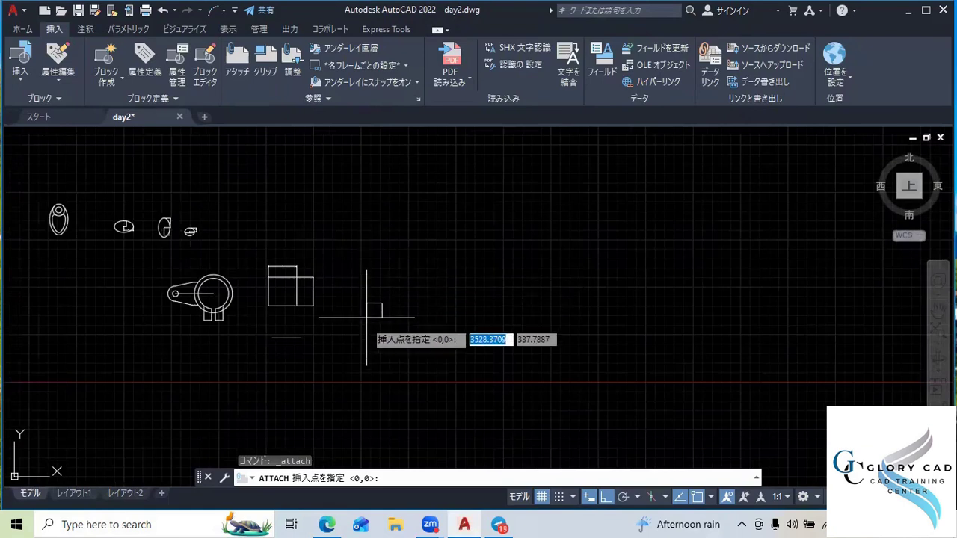
pyautogui.scroll(4, 352, 252)
pyautogui.scroll(2, 279, 279)
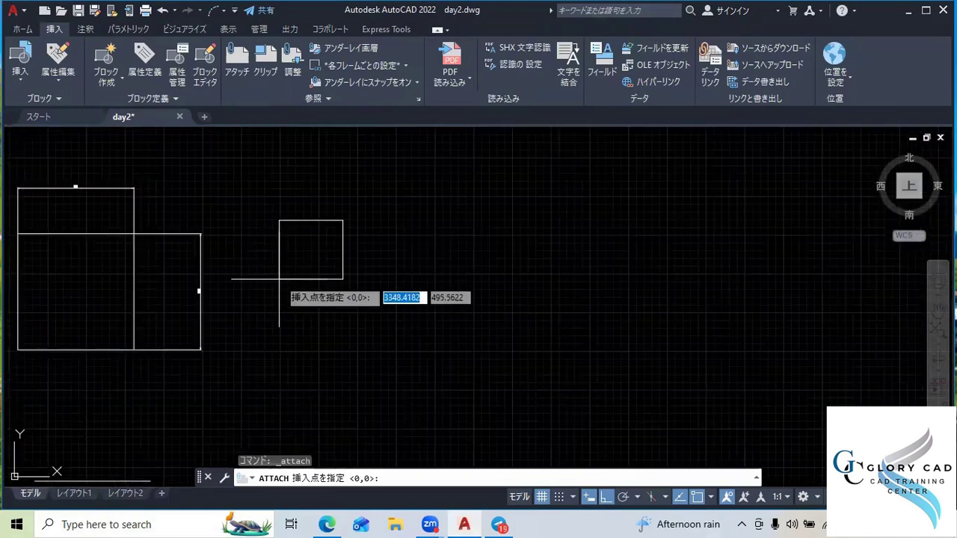
pyautogui.click(373, 267)
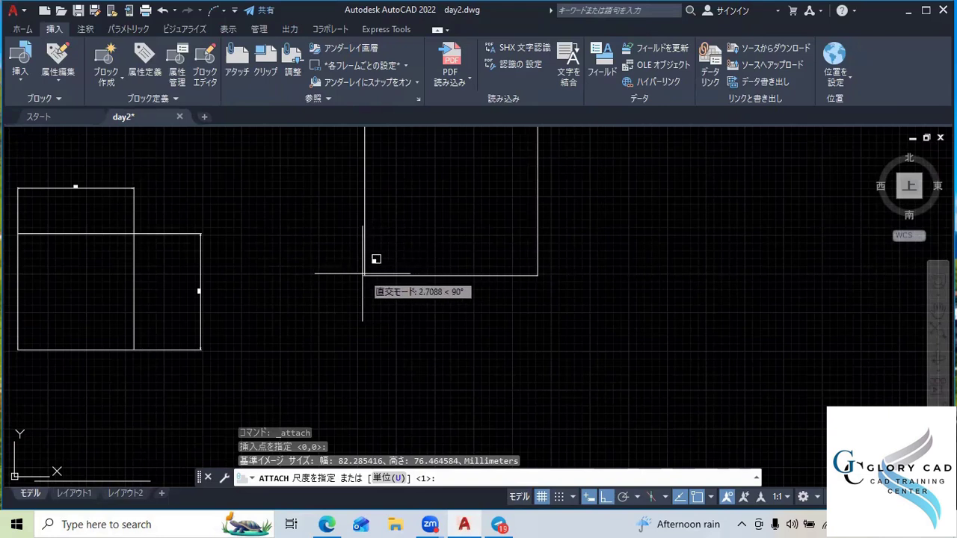
pyautogui.click(363, 274)
# Examine the attached floor plan image, its dimensions and its size relative to the other drawn objects
pyautogui.scroll(-3, 352, 287)
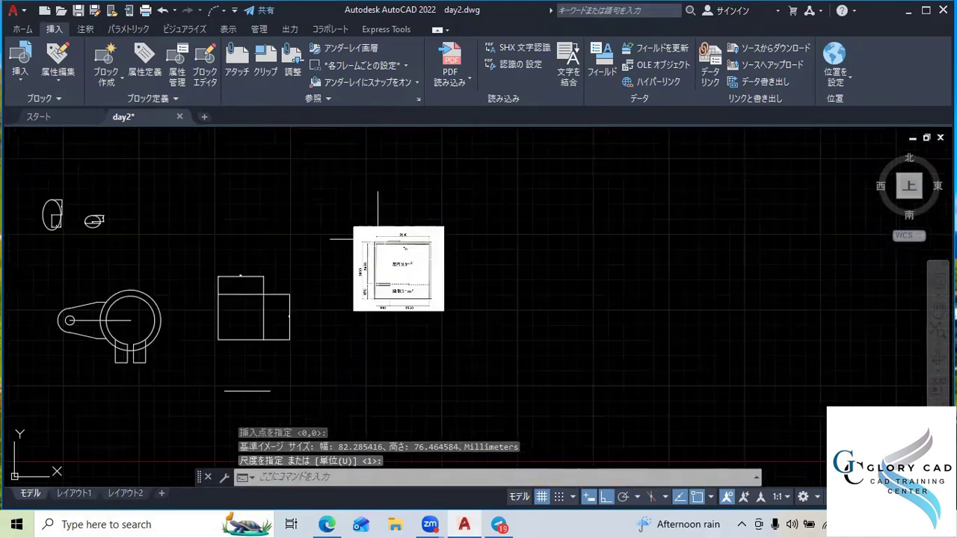
pyautogui.scroll(4, 404, 247)
pyautogui.scroll(2, 407, 259)
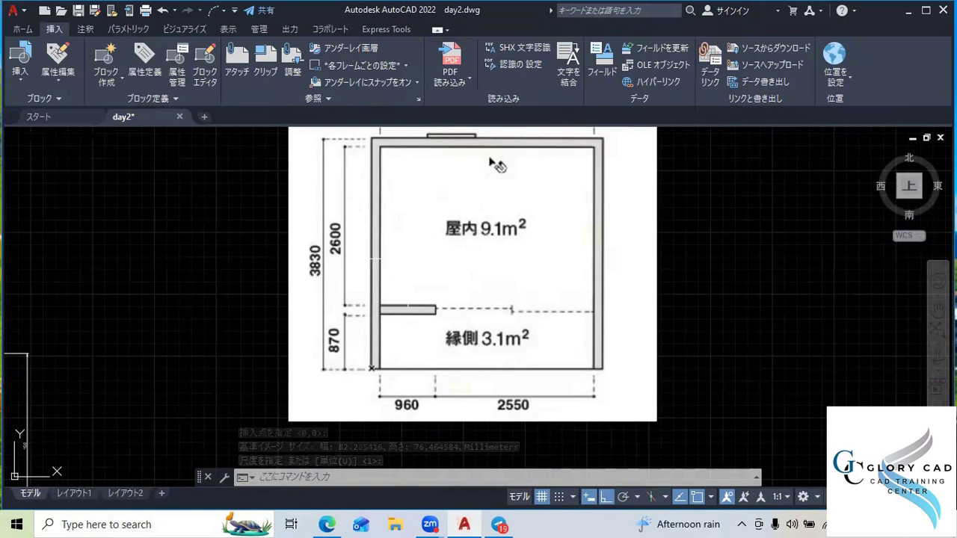
pyautogui.scroll(-2, 407, 259)
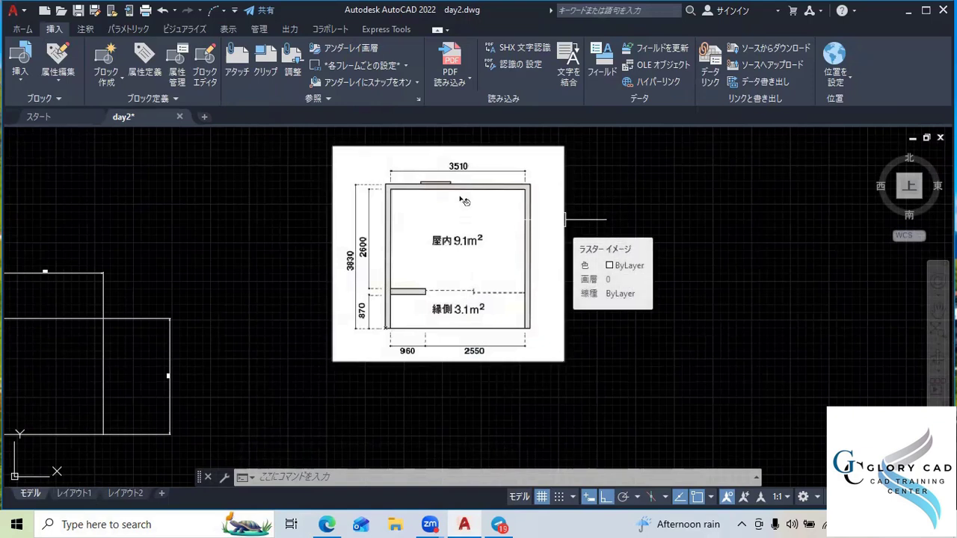
pyautogui.scroll(2, 516, 170)
pyautogui.scroll(-4, 516, 171)
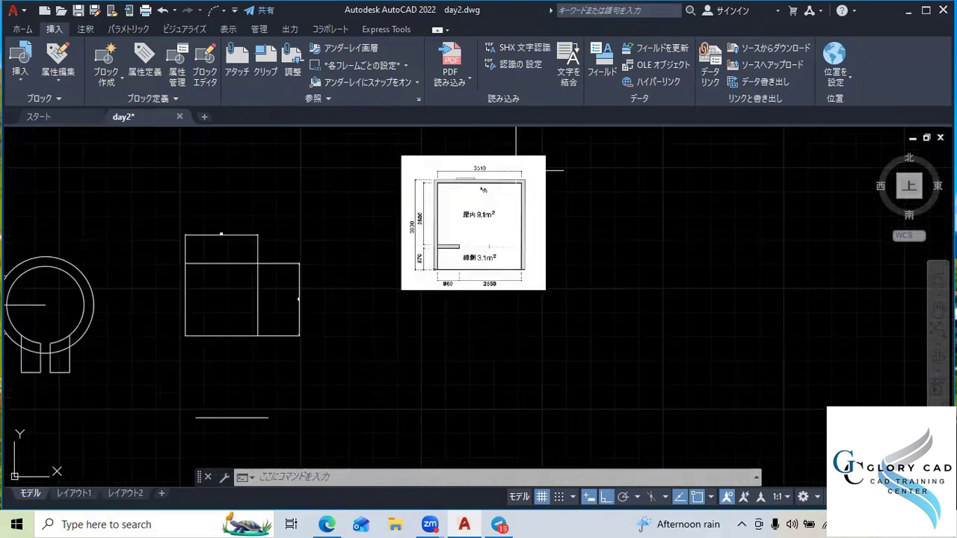
pyautogui.scroll(-2, 518, 172)
pyautogui.moveTo(603, 207); pyautogui.dragTo(450, 281, button='middle')
pyautogui.scroll(5, 450, 280)
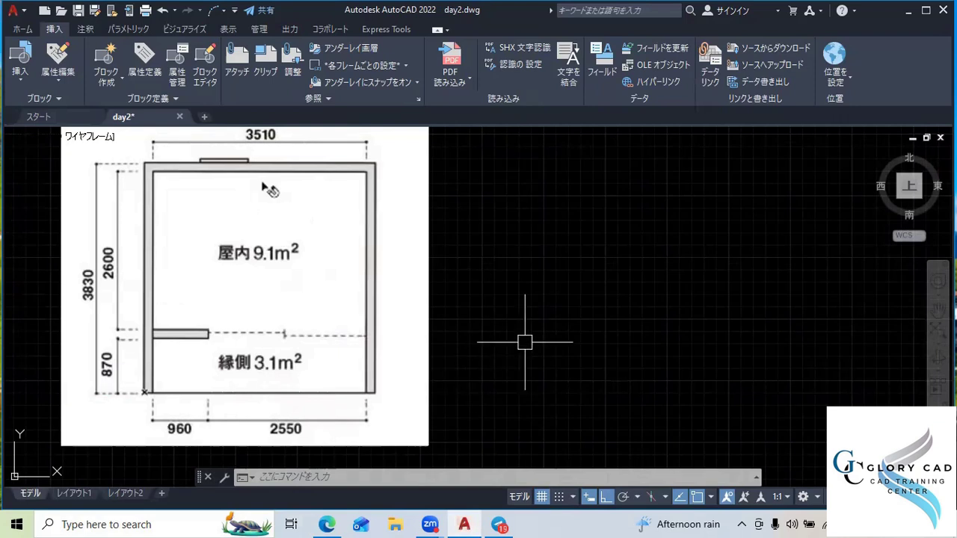
pyautogui.press('super+r')
pyautogui.write('cal')
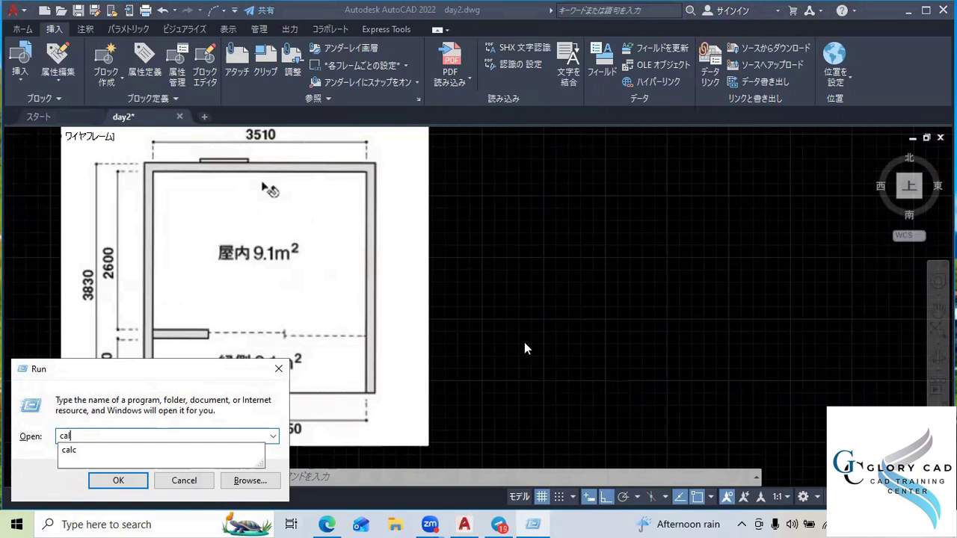
pyautogui.press('Escape')
pyautogui.click(278, 368)
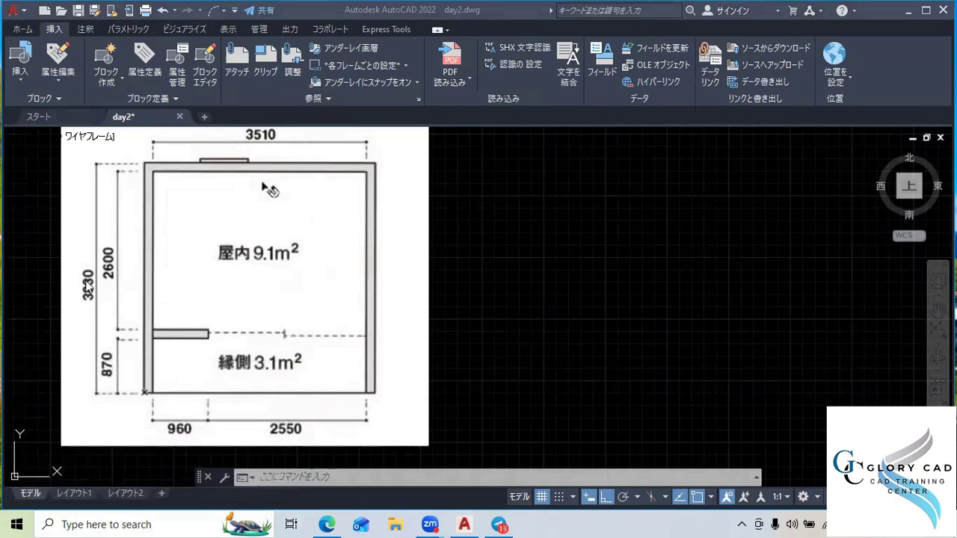
# Inspect the 3830 overall height dimension and outer wall corners on the floor plan image
pyautogui.scroll(-4, 85, 282)
pyautogui.scroll(4, 108, 255)
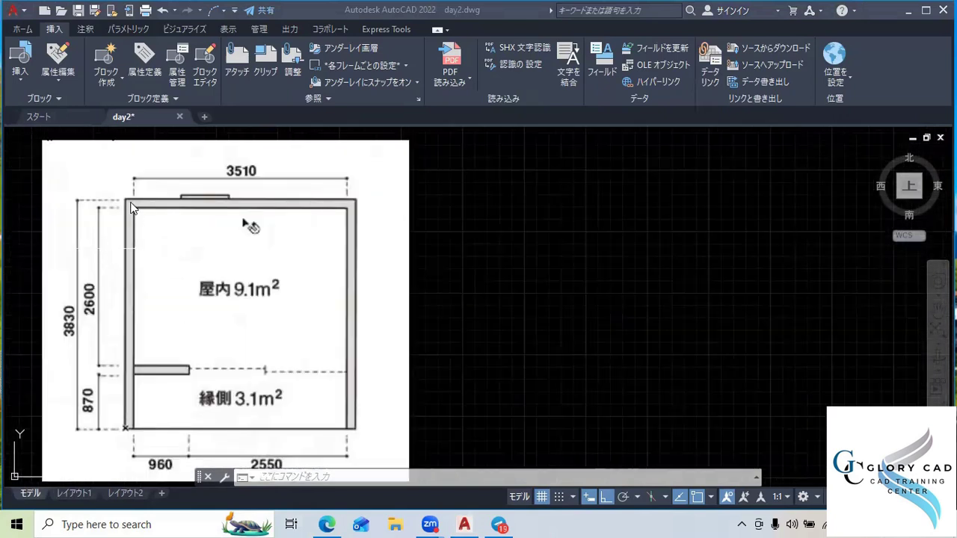
pyautogui.scroll(-2, 192, 259)
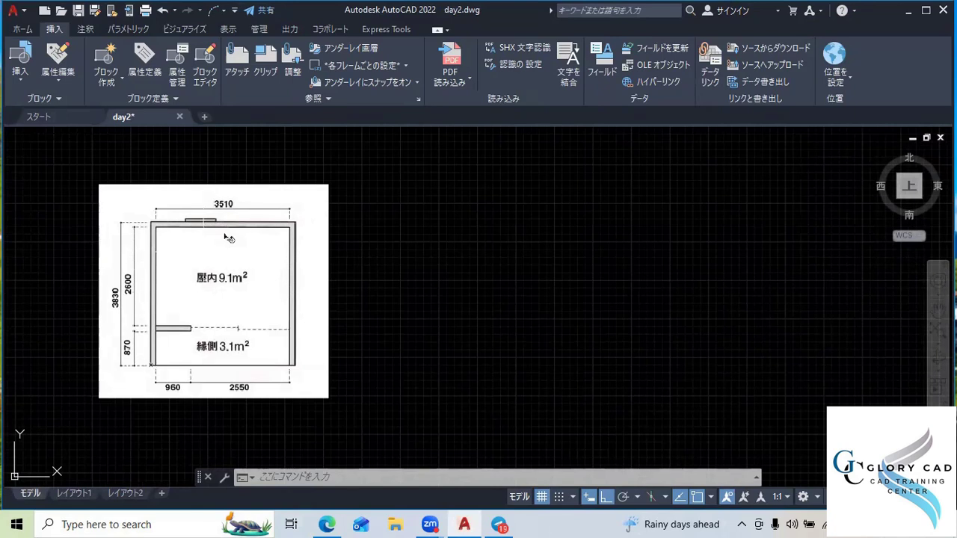
pyautogui.scroll(6, 228, 238)
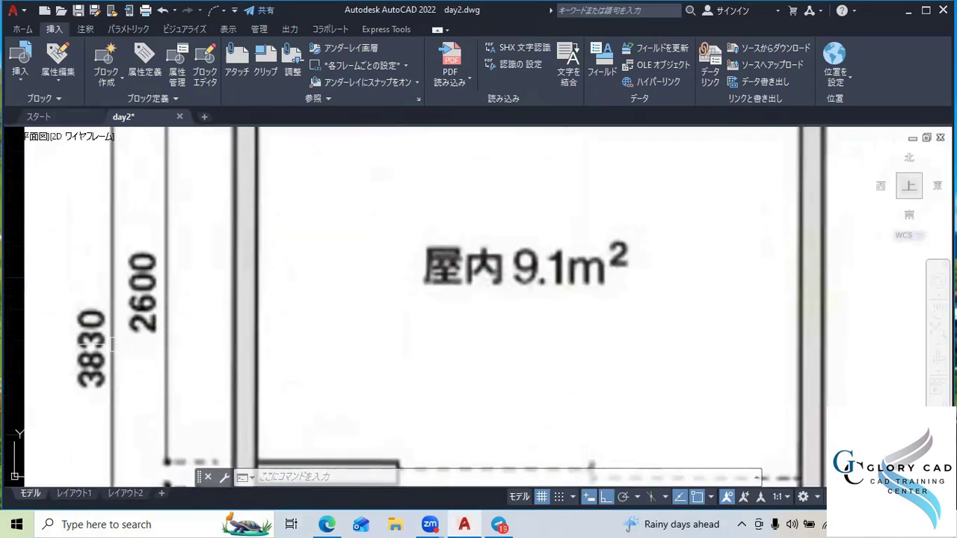
pyautogui.scroll(-4, 113, 337)
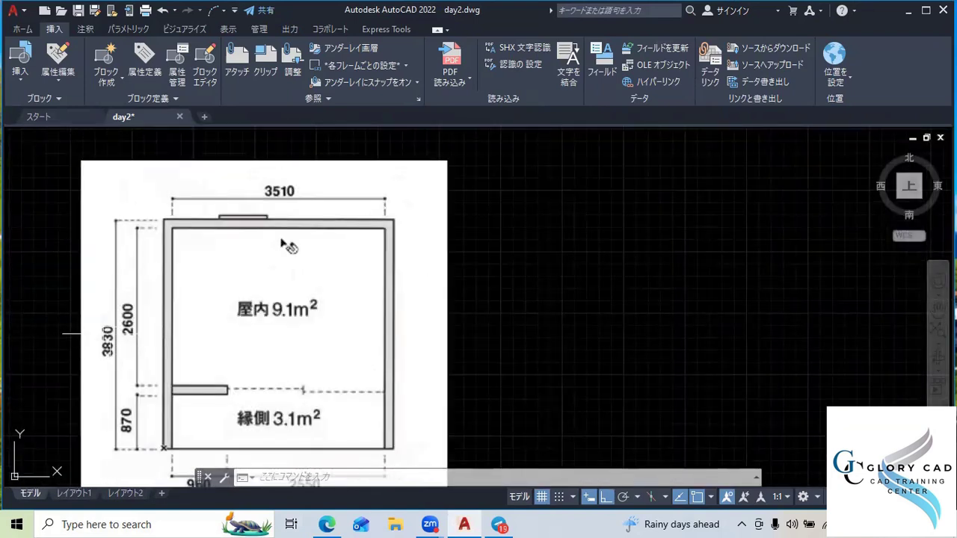
# Draw a vertical line 3830 long in the empty space beside the floor plan image
pyautogui.moveTo(534, 370); pyautogui.dragTo(473, 349, button='middle')
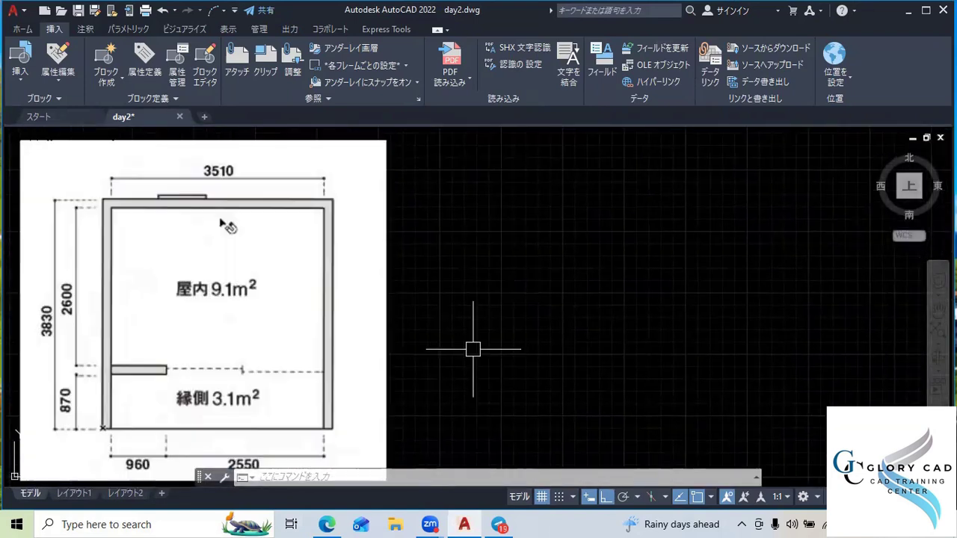
pyautogui.write('l')
pyautogui.press('Return')
pyautogui.click(581, 414)
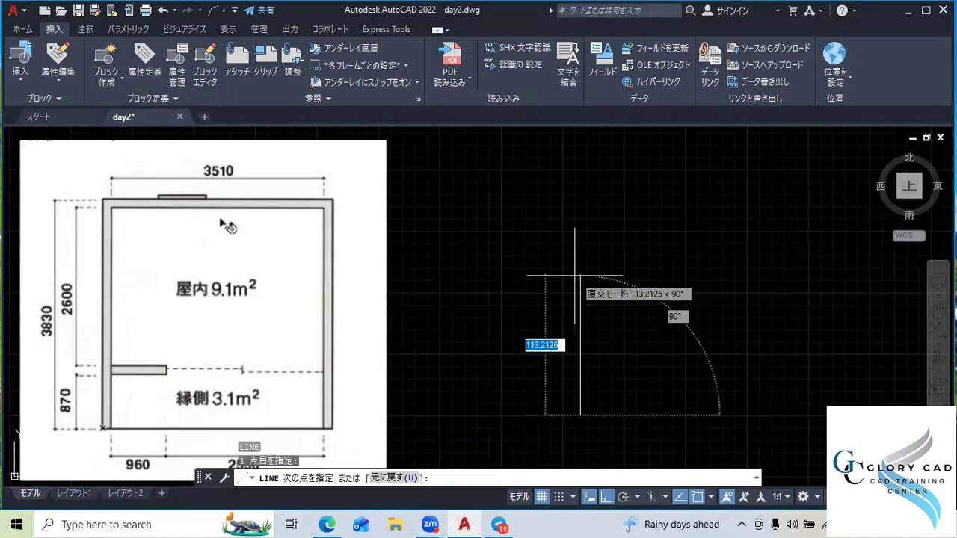
pyautogui.write('38')
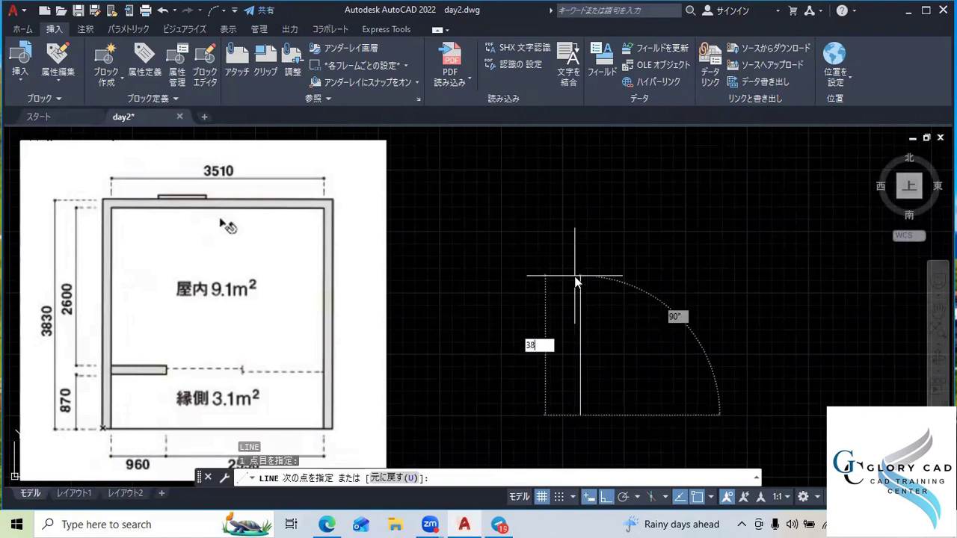
pyautogui.write('30')
pyautogui.press('Return')
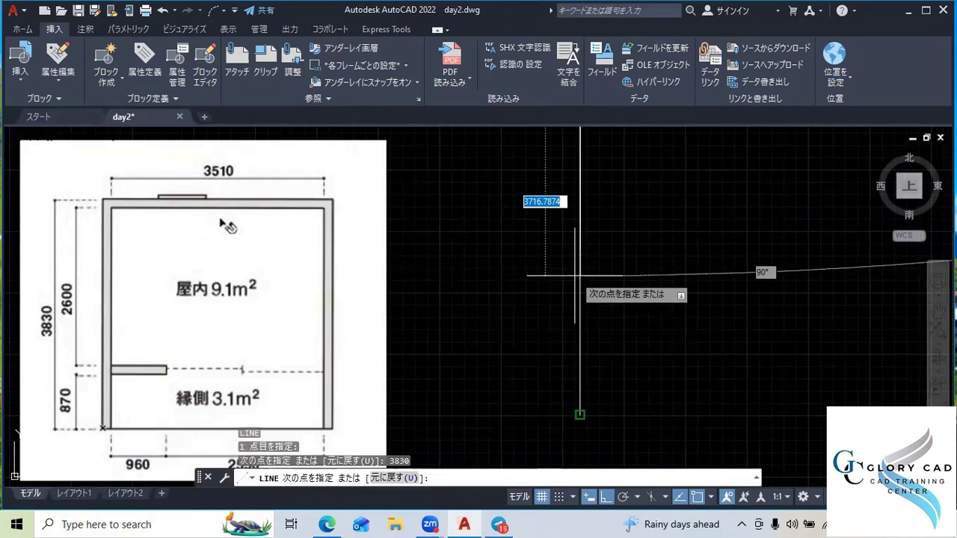
pyautogui.press('Escape')
# Move the vertical line horizontally farther away from the floor plan image, using its midpoint as the base point
pyautogui.scroll(-10, 581, 269)
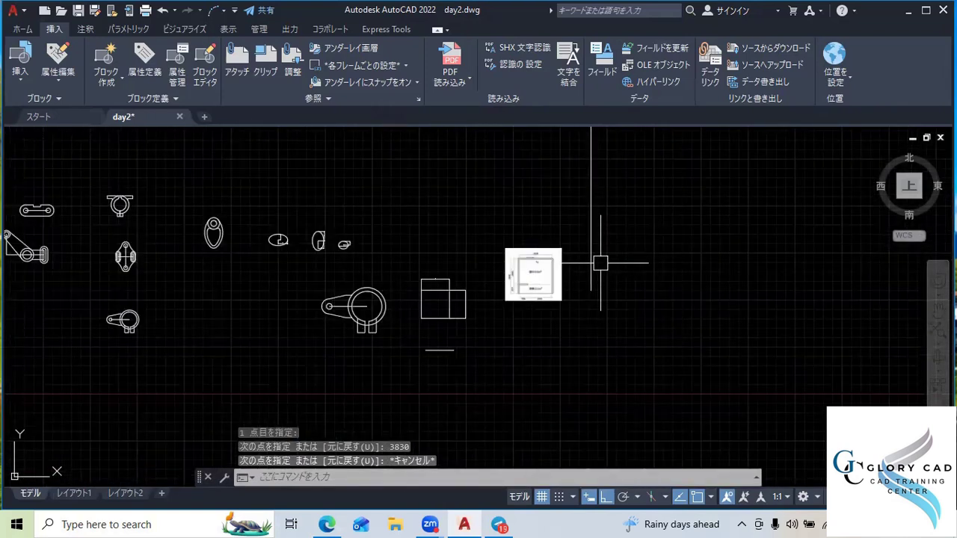
pyautogui.scroll(-8, 700, 258)
pyautogui.scroll(5, 703, 252)
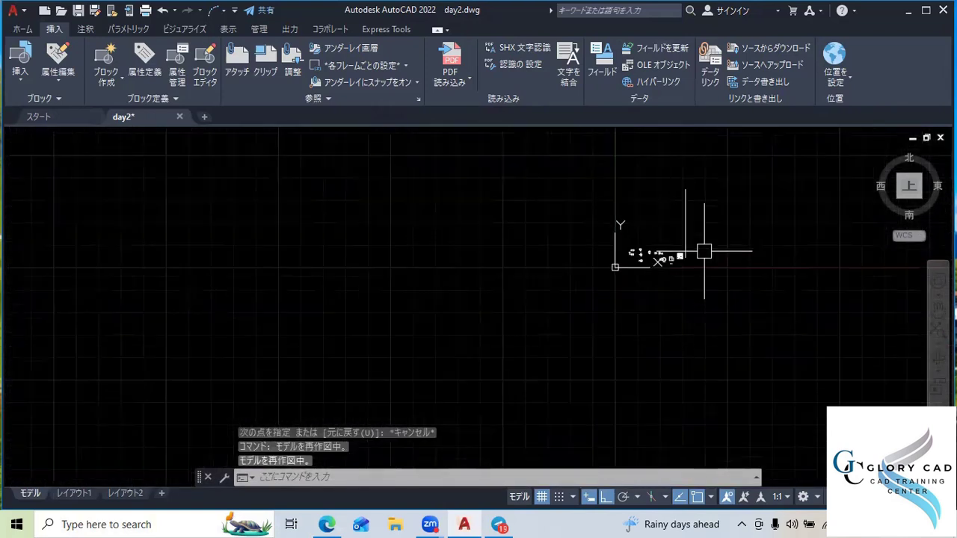
pyautogui.moveTo(695, 252); pyautogui.dragTo(442, 367, button='middle')
pyautogui.click(444, 324)
pyautogui.click(380, 278)
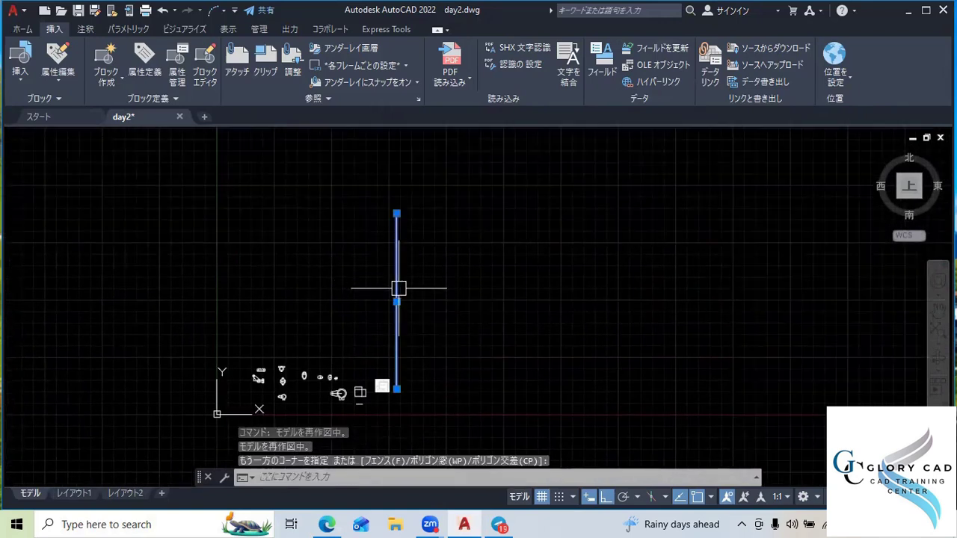
pyautogui.write('m')
pyautogui.press('Return')
pyautogui.click(397, 300)
pyautogui.click(552, 296)
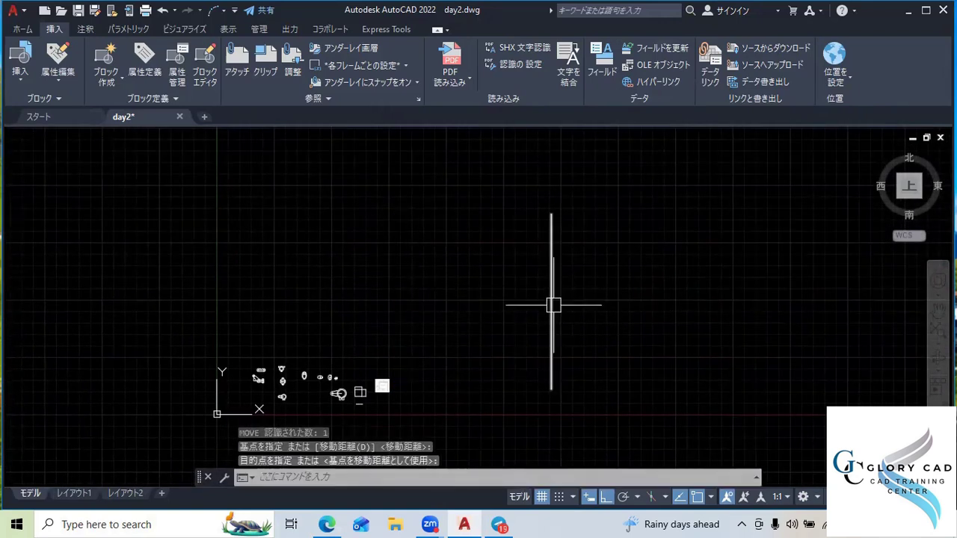
# Add a linear dimension to the vertical line by selecting the line as the object, placed on its left side
pyautogui.write('dli')
pyautogui.press('Return')
pyautogui.click(551, 301)
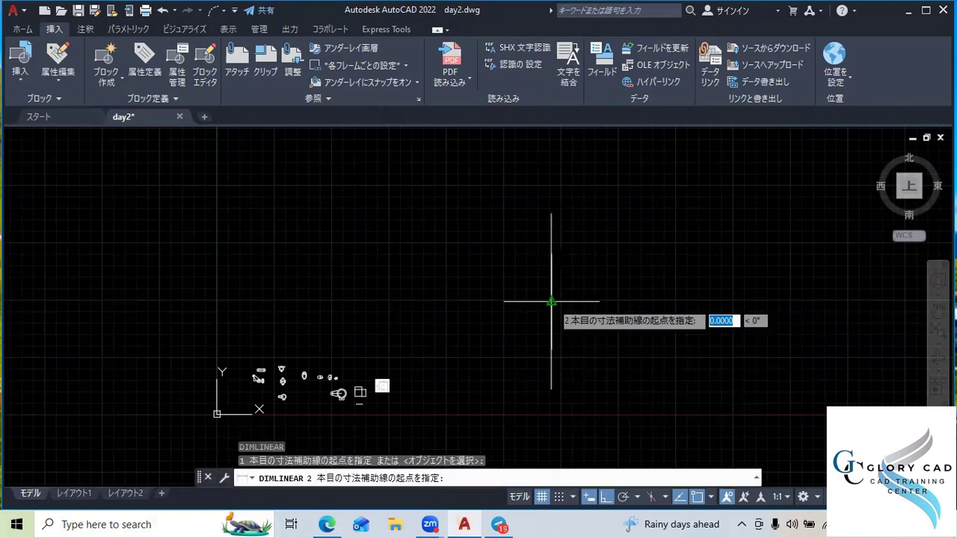
pyautogui.press('Escape')
pyautogui.press('Return')
pyautogui.press('Return')
pyautogui.click(551, 300)
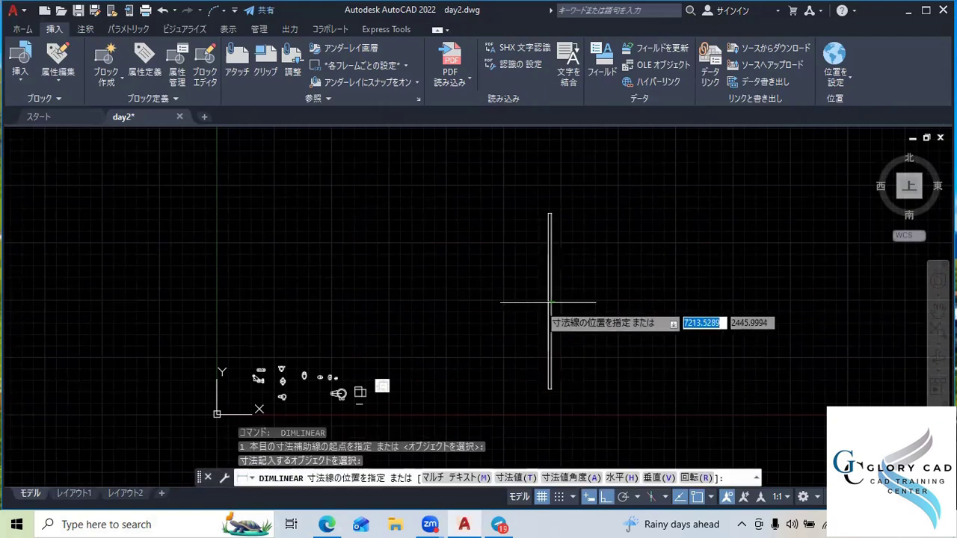
pyautogui.click(500, 309)
# Erase the linear dimension beside the vertical line
pyautogui.scroll(3, 500, 309)
pyautogui.scroll(1, 525, 272)
pyautogui.click(532, 293)
pyautogui.write('e')
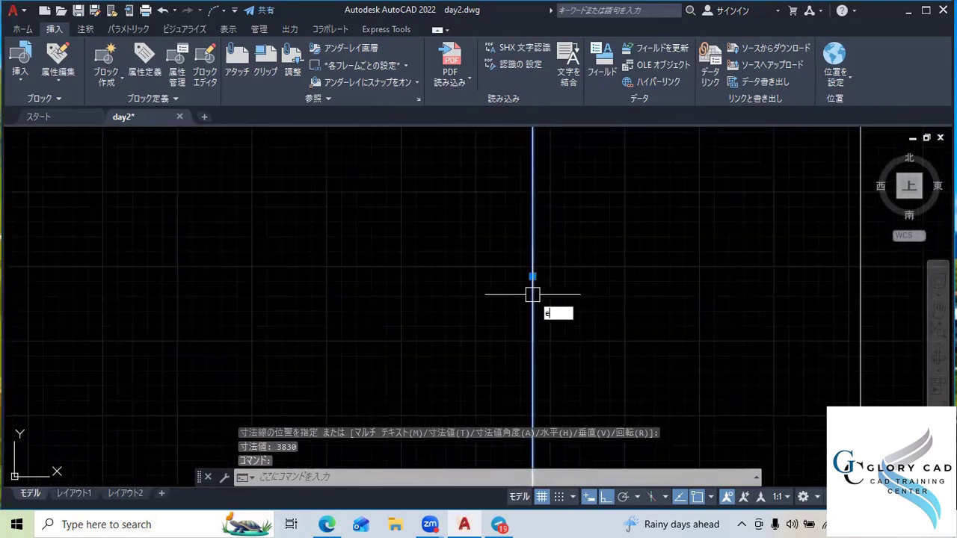
pyautogui.press('Return')
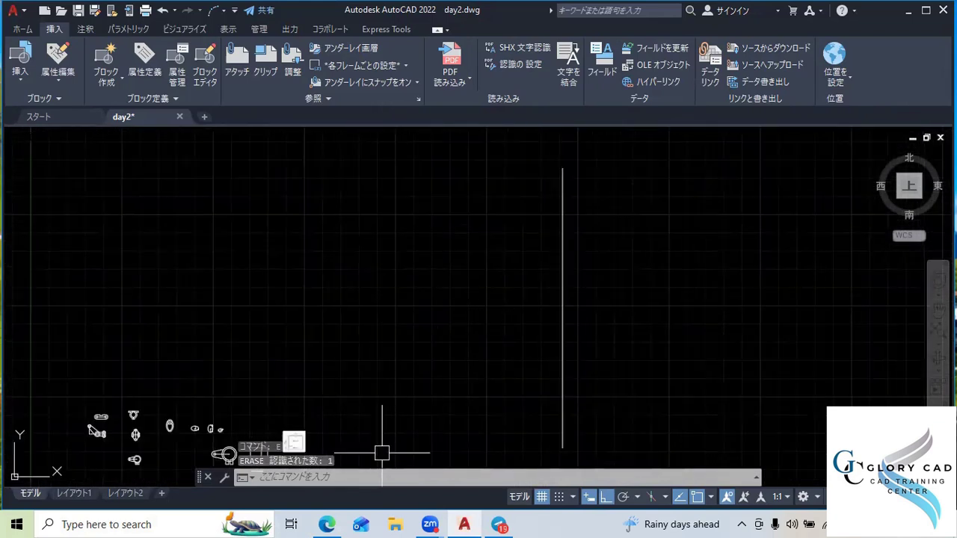
# Move the floor plan image horizontally to the empty area on the other side of the vertical line
pyautogui.moveTo(381, 453); pyautogui.dragTo(401, 378, button='middle')
pyautogui.click(311, 366)
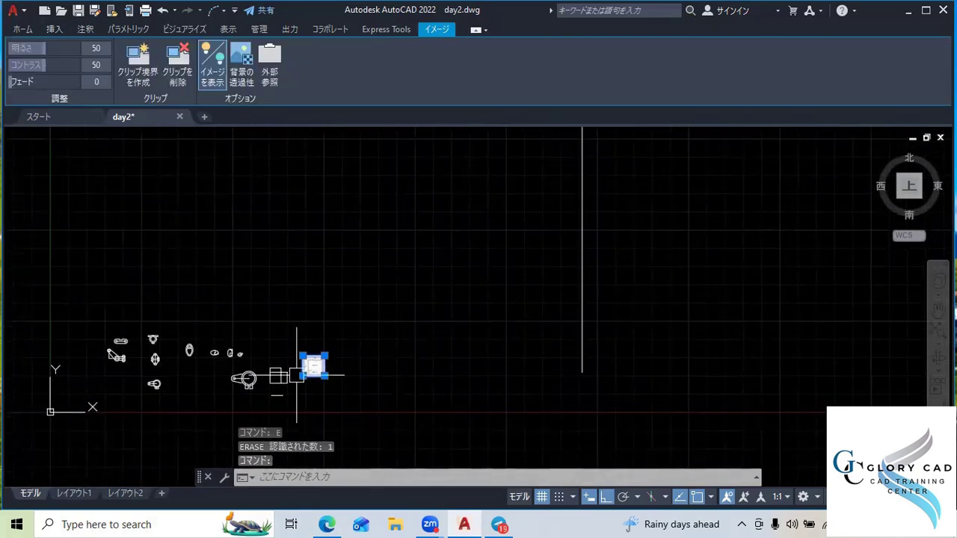
pyautogui.scroll(3, 187, 378)
pyautogui.write('m')
pyautogui.press('Return')
pyautogui.click(445, 340)
pyautogui.scroll(-4, 536, 302)
pyautogui.moveTo(611, 308); pyautogui.dragTo(250, 392, button='middle')
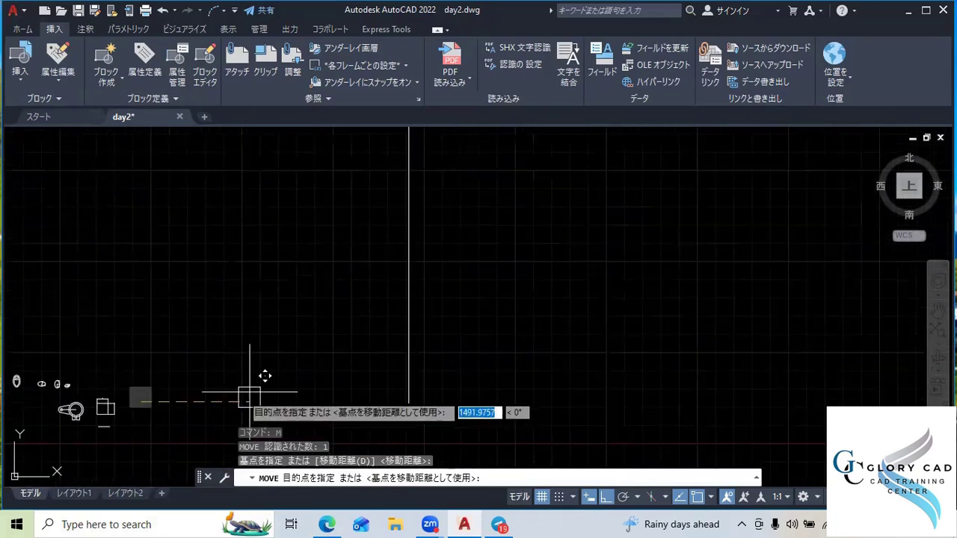
pyautogui.click(599, 342)
# Start scaling the floor plan image, with the lower-left outer wall corner as the base point
pyautogui.scroll(6, 609, 405)
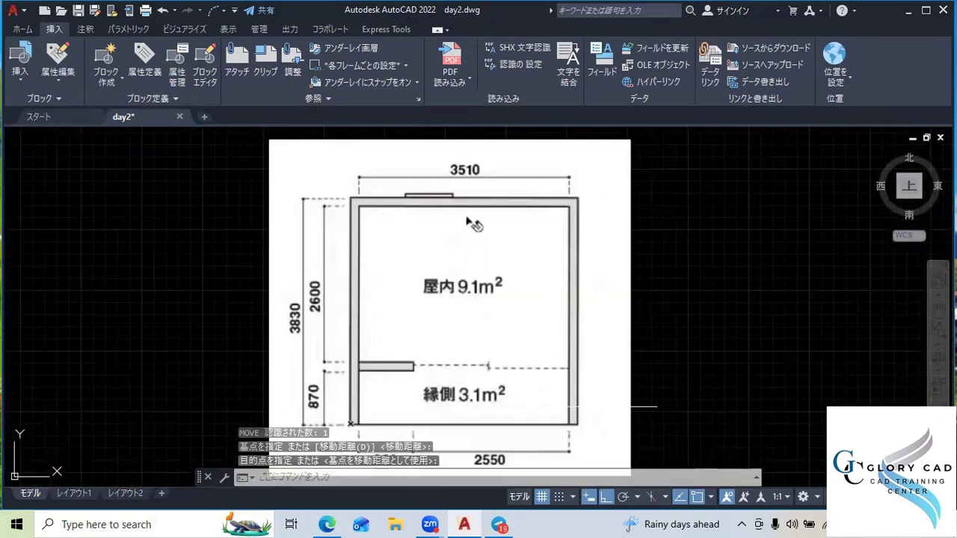
pyautogui.scroll(-2, 473, 225)
pyautogui.scroll(-2, 590, 424)
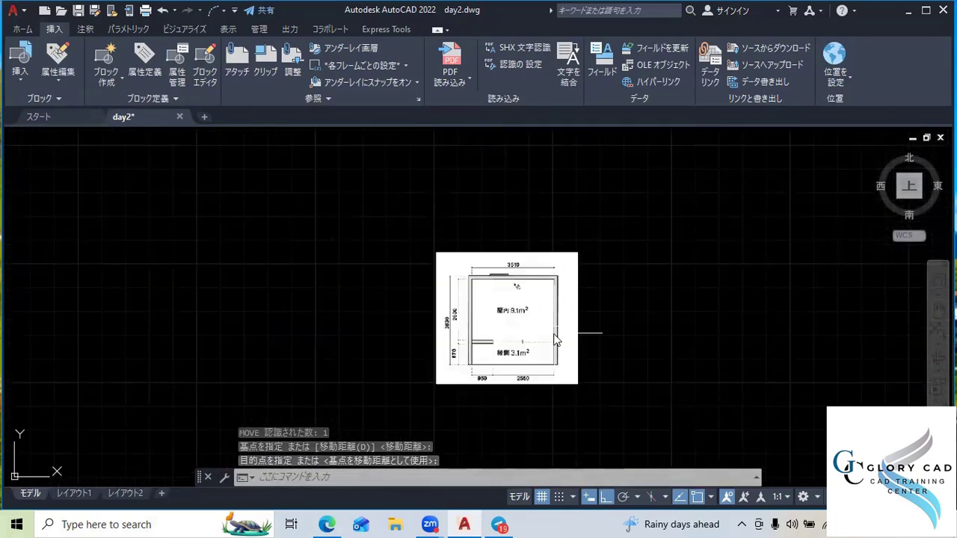
pyautogui.write('sc')
pyautogui.press('Return')
pyautogui.click(617, 416)
pyautogui.click(357, 239)
pyautogui.press('Return')
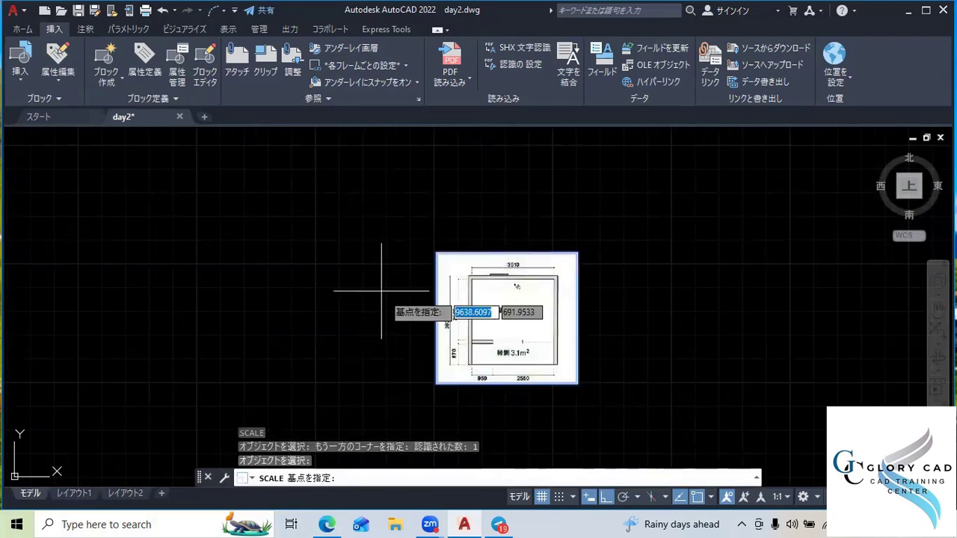
pyautogui.scroll(5, 442, 366)
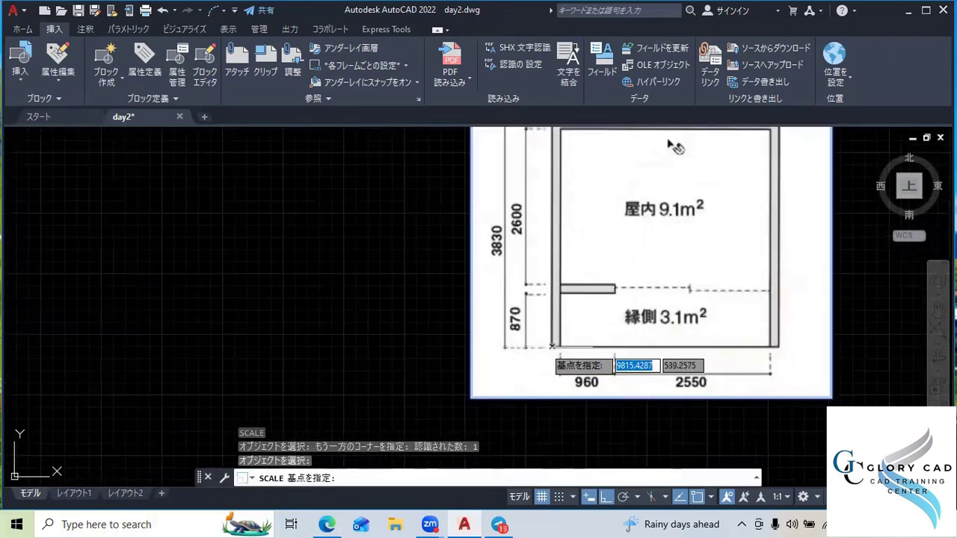
pyautogui.click(552, 346)
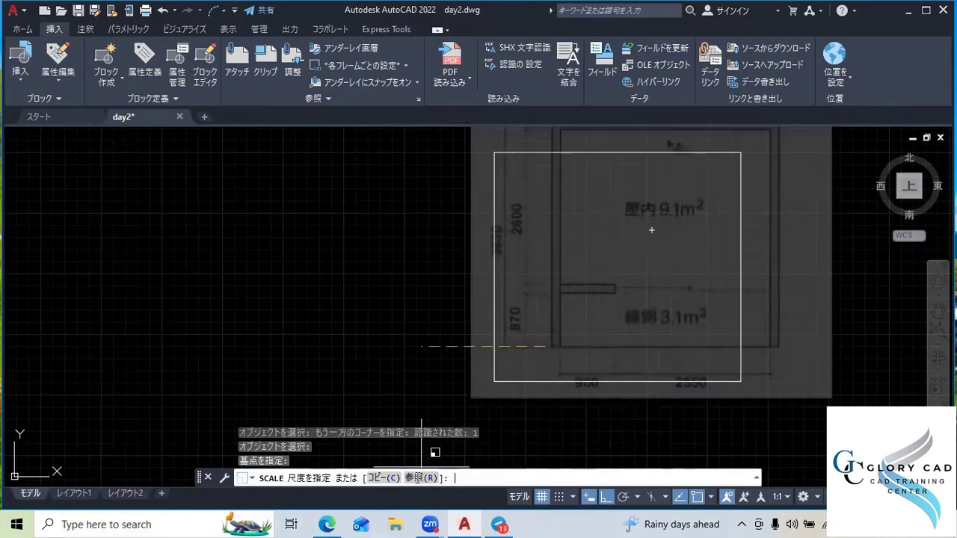
# Use the Reference option and define the reference length from the lower-left to the upper-left outer wall corner of the plan
pyautogui.click(419, 478)
pyautogui.scroll(3, 588, 346)
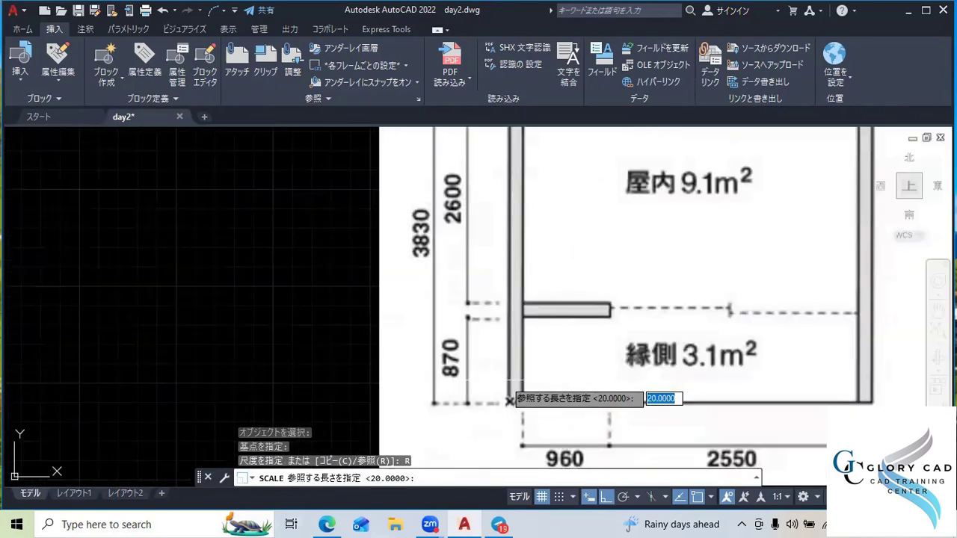
pyautogui.scroll(-2, 510, 402)
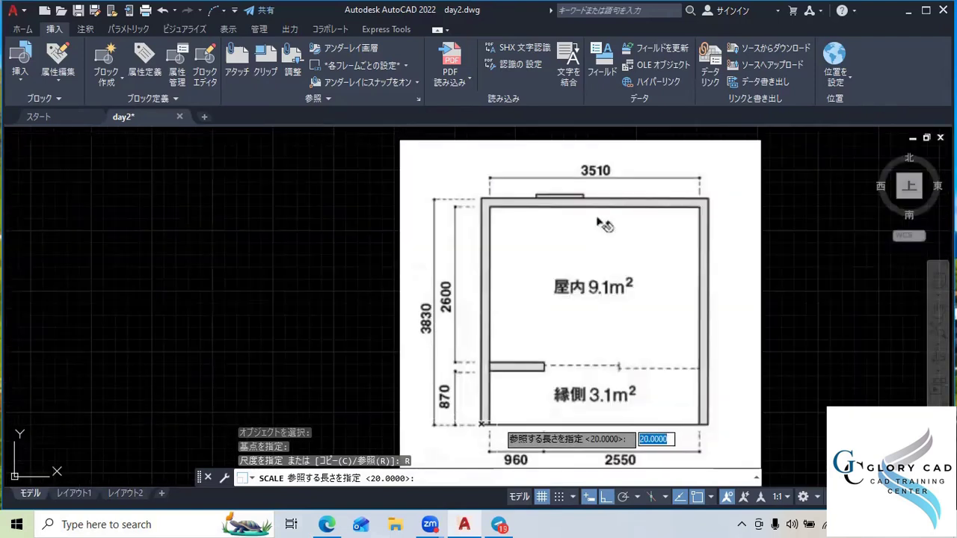
pyautogui.scroll(2, 482, 423)
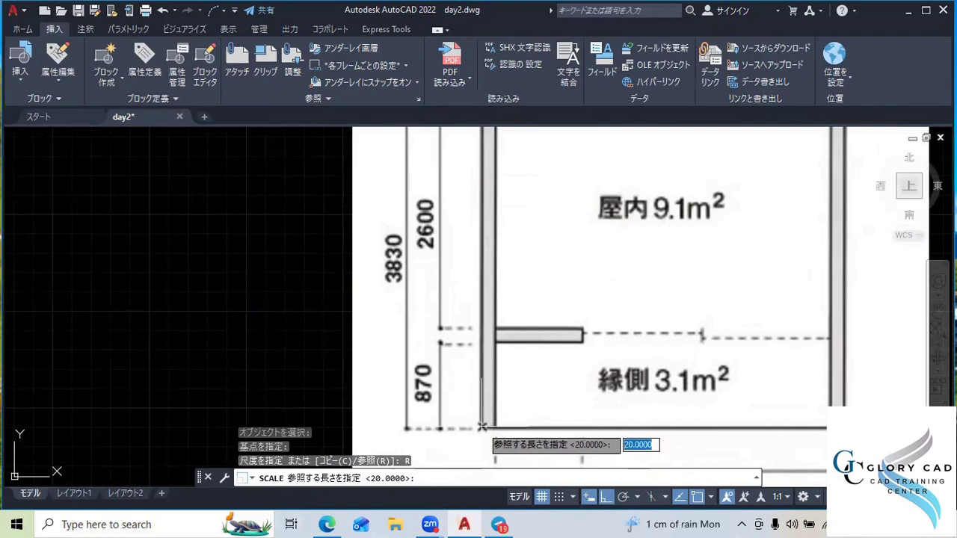
pyautogui.click(483, 427)
pyautogui.scroll(-6, 464, 268)
pyautogui.scroll(8, 464, 265)
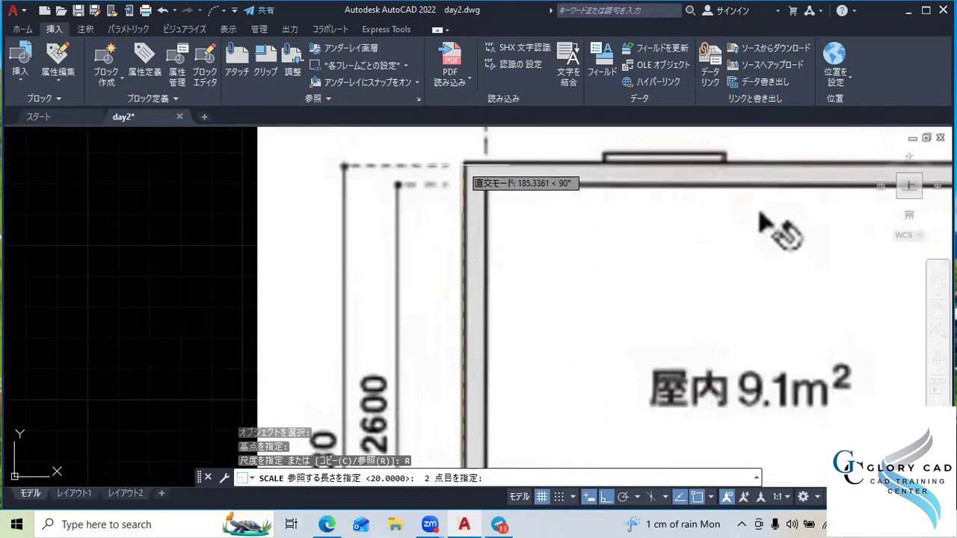
pyautogui.scroll(-9, 464, 168)
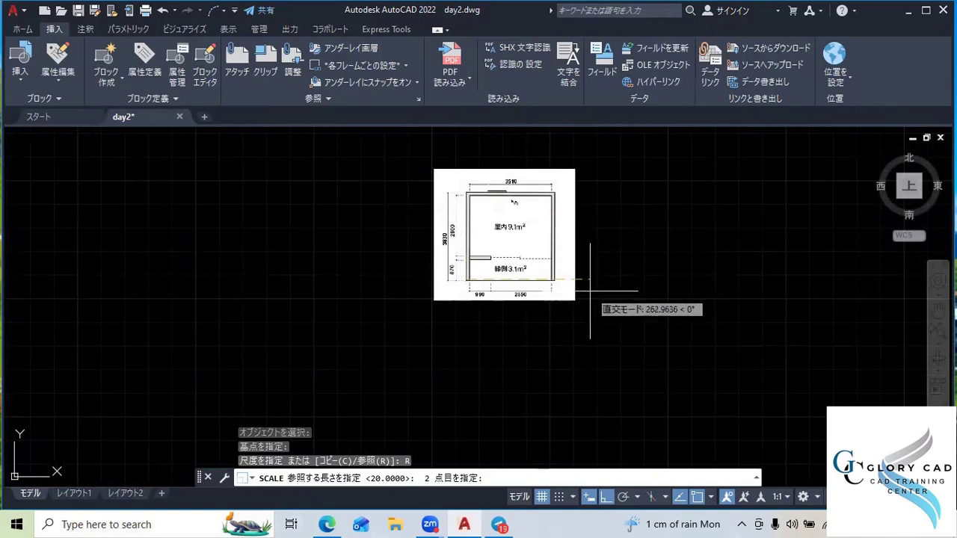
pyautogui.scroll(10, 498, 202)
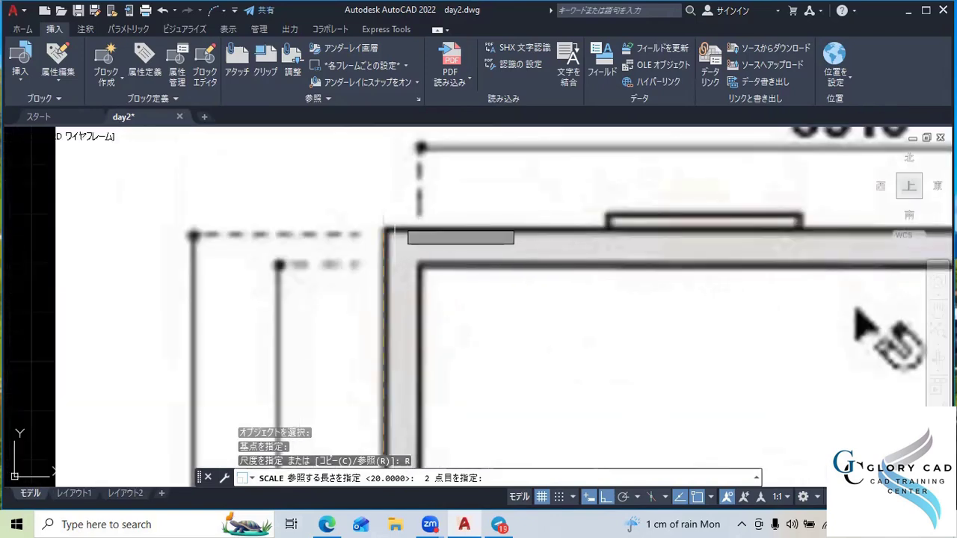
pyautogui.click(385, 224)
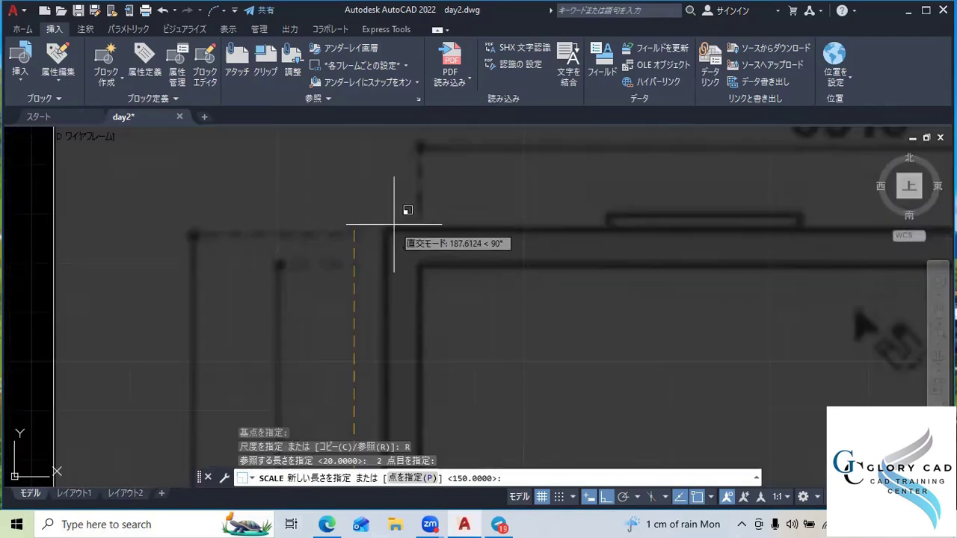
# Define the new length with the Points option, using the two endpoints of the vertical line, to complete the image scaling
pyautogui.scroll(-8, 394, 224)
pyautogui.scroll(-3, 467, 282)
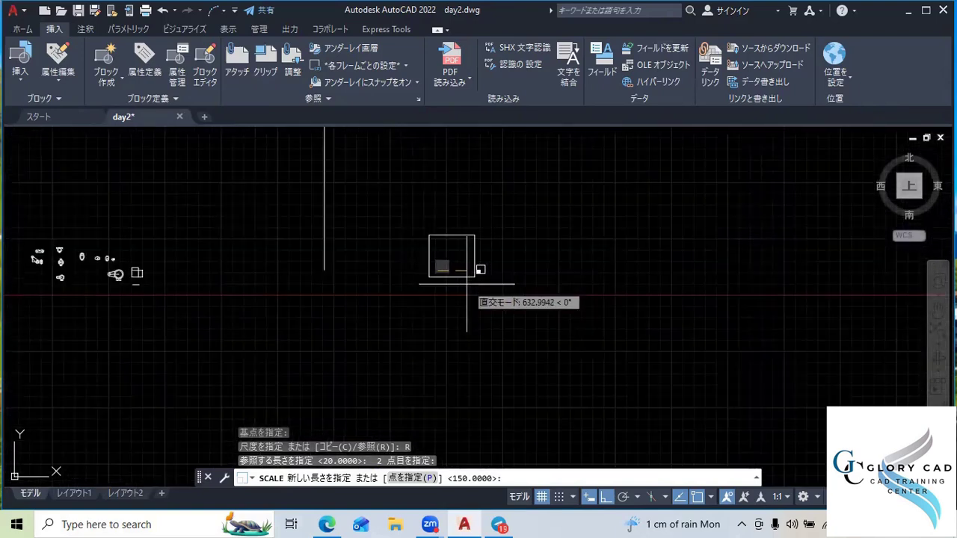
pyautogui.click(424, 481)
pyautogui.moveTo(364, 301); pyautogui.dragTo(359, 453, button='middle')
pyautogui.moveTo(330, 397); pyautogui.dragTo(326, 366, button='middle')
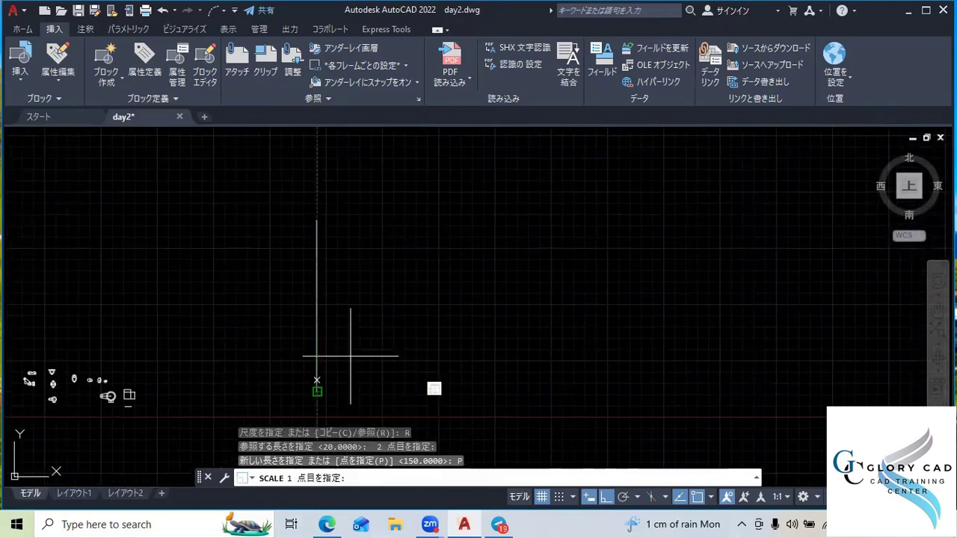
pyautogui.click(317, 219)
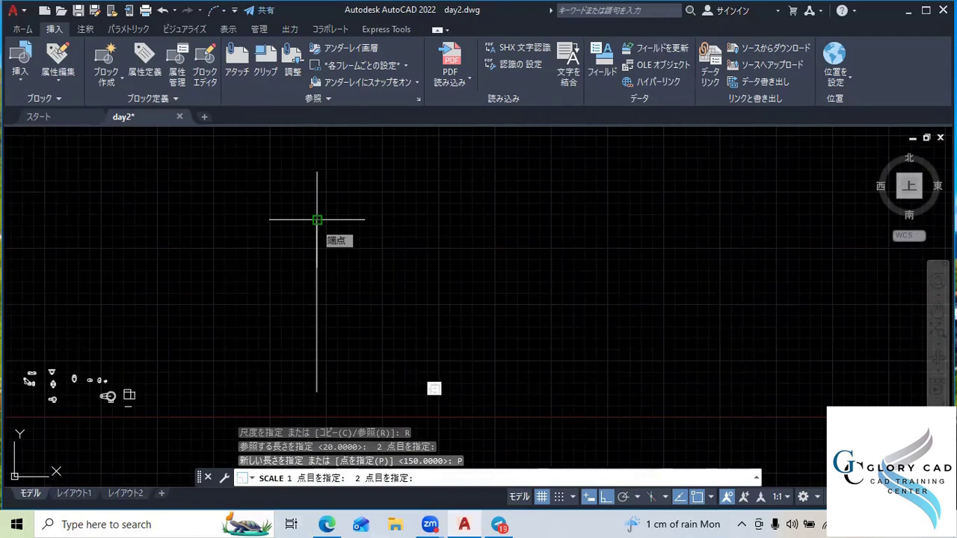
pyautogui.click(317, 219)
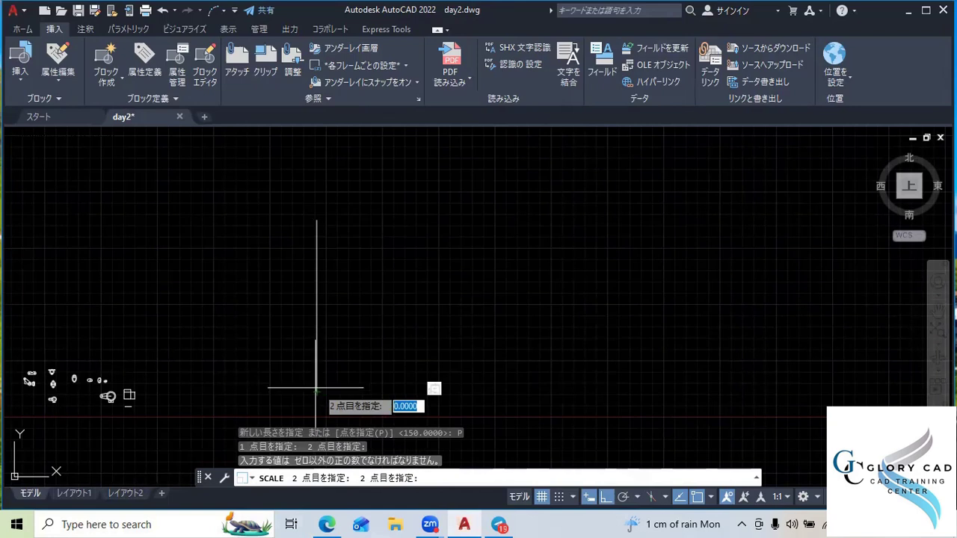
pyautogui.scroll(2, 341, 388)
pyautogui.scroll(-1, 367, 284)
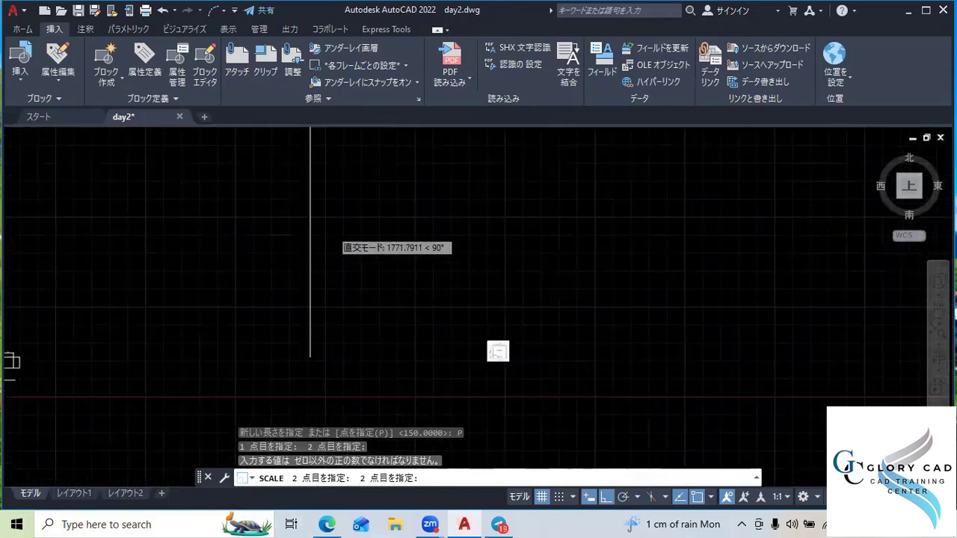
pyautogui.scroll(-2, 320, 247)
pyautogui.press('Return')
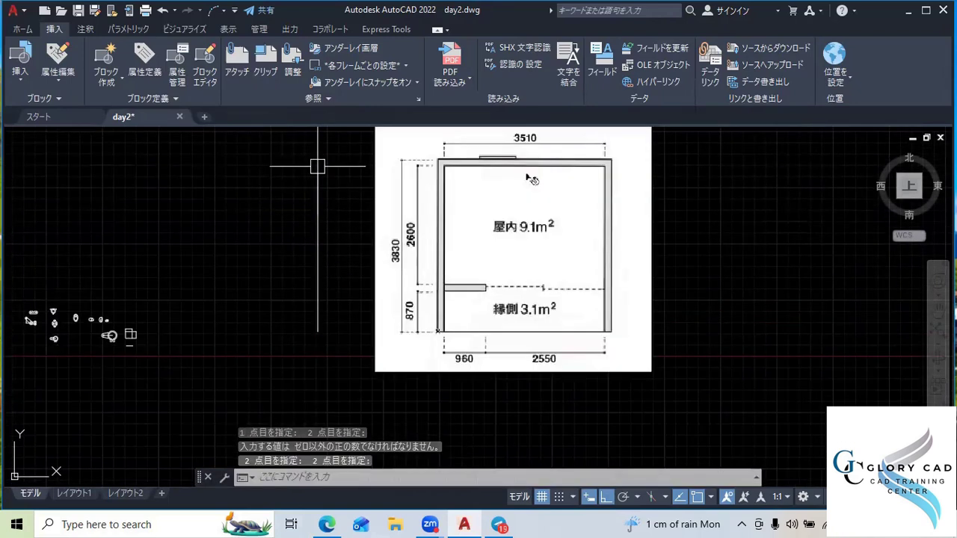
pyautogui.scroll(-2, 318, 166)
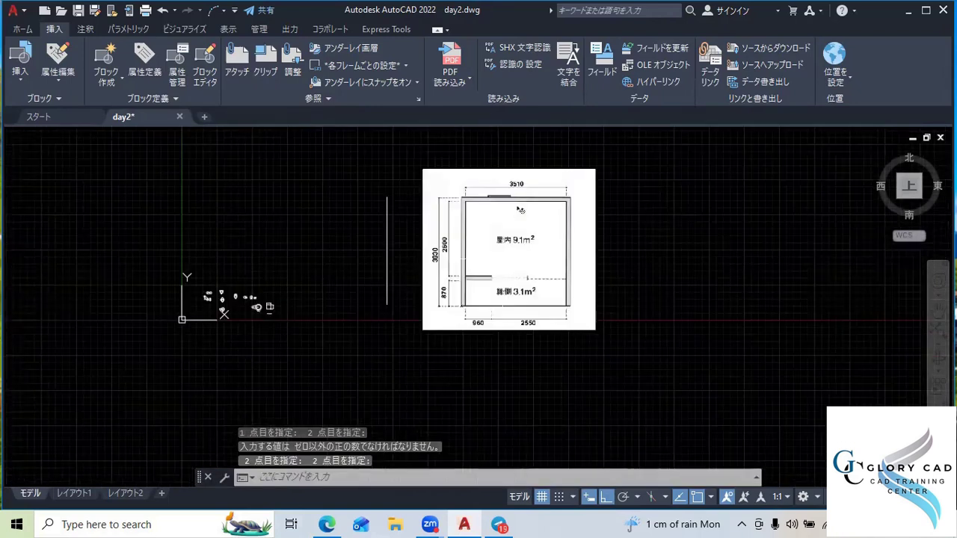
pyautogui.click(615, 332)
pyautogui.click(434, 143)
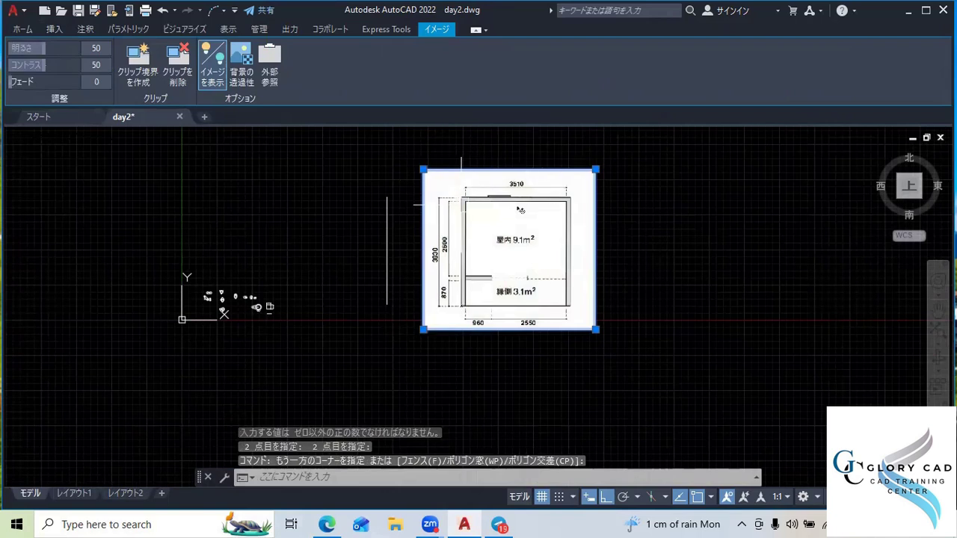
pyautogui.scroll(2, 520, 210)
pyautogui.press('Return')
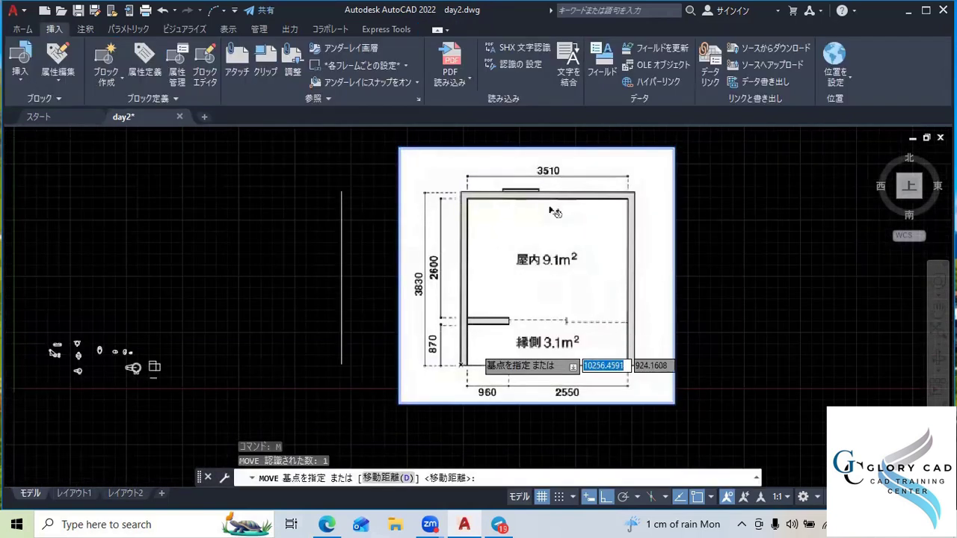
pyautogui.scroll(3, 441, 391)
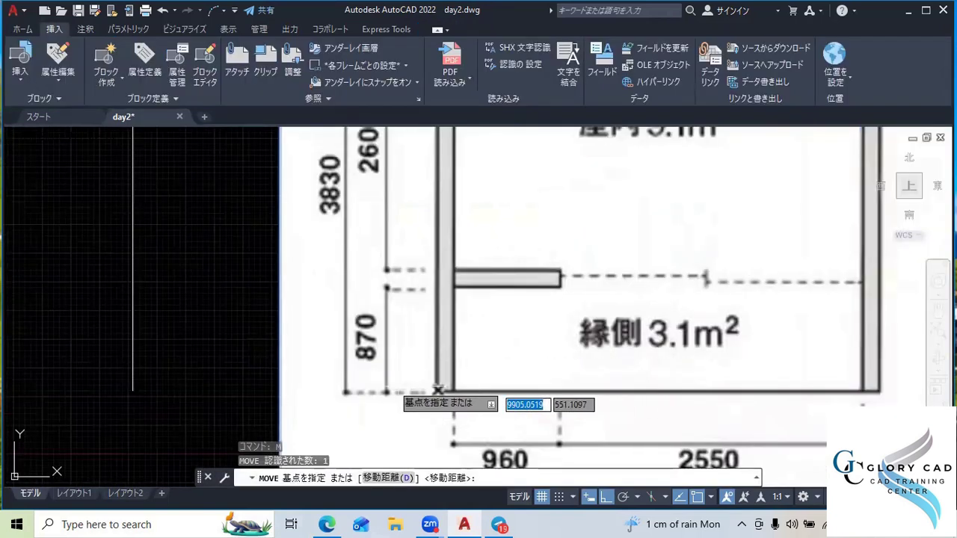
pyautogui.click(133, 390)
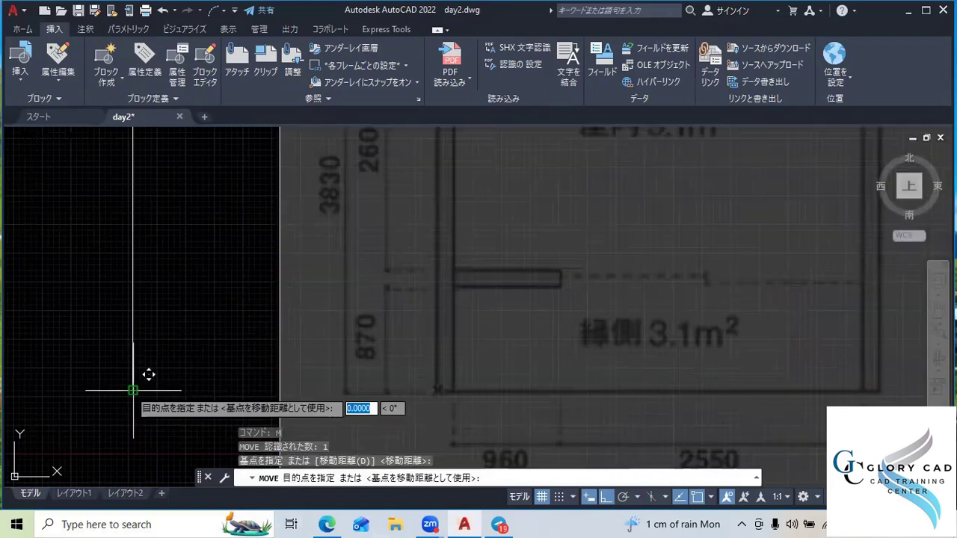
pyautogui.press('Escape')
# Move the floor plan image by its lower-left outer wall corner onto the lower endpoint of the vertical line
pyautogui.scroll(-6, 217, 336)
pyautogui.click(486, 395)
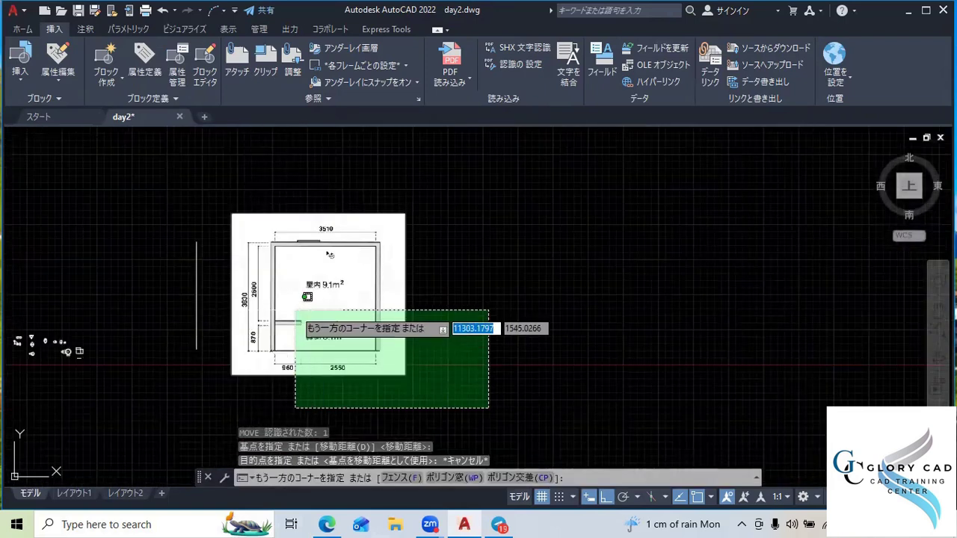
pyautogui.click(224, 199)
pyautogui.scroll(2, 251, 320)
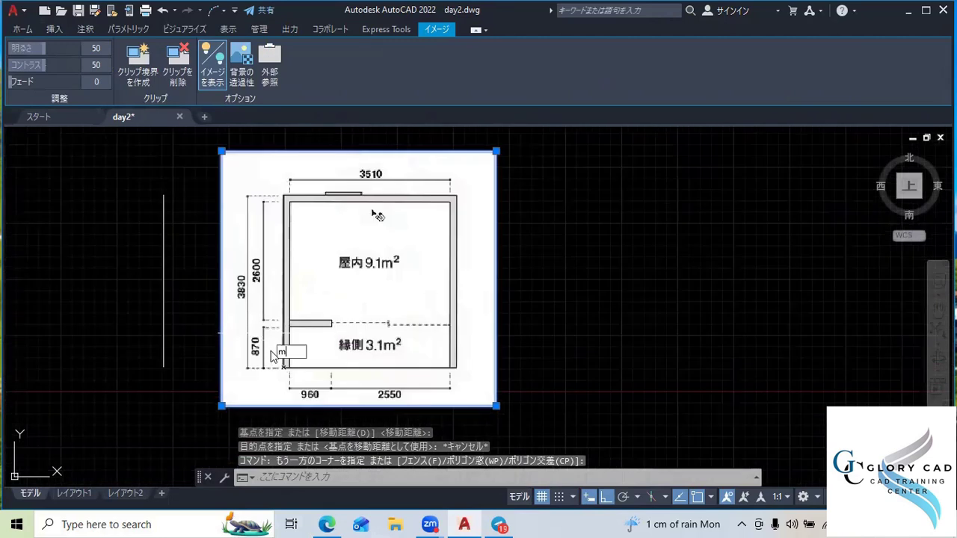
pyautogui.press('Return')
pyautogui.scroll(6, 280, 356)
pyautogui.click(329, 359)
pyautogui.scroll(-5, 294, 341)
pyautogui.click(174, 343)
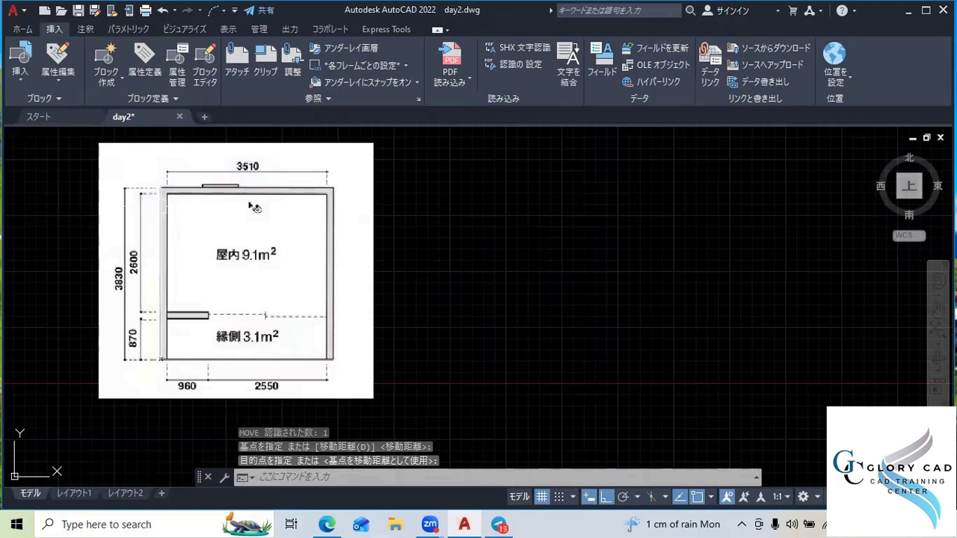
# Copy the vertical line on the plan's left outer wall edge horizontally over to the right outer wall edge
pyautogui.moveTo(254, 207); pyautogui.dragTo(376, 231, button='middle')
pyautogui.scroll(4, 531, 249)
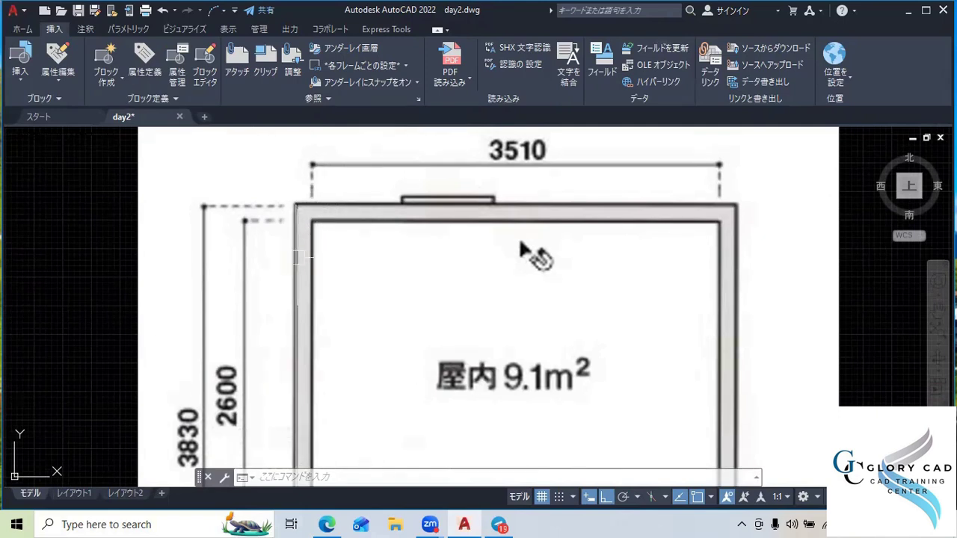
pyautogui.scroll(-6, 388, 226)
pyautogui.scroll(2, 374, 208)
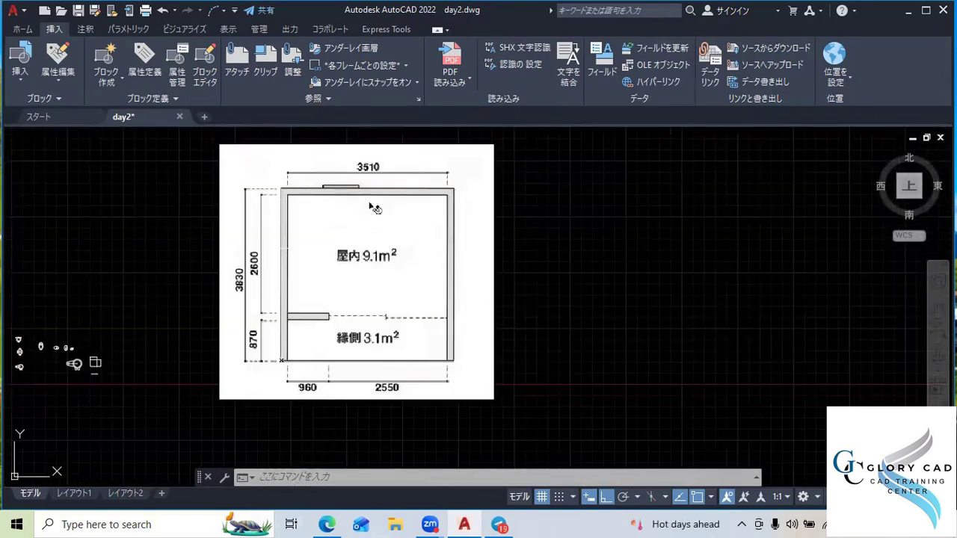
pyautogui.scroll(4, 374, 209)
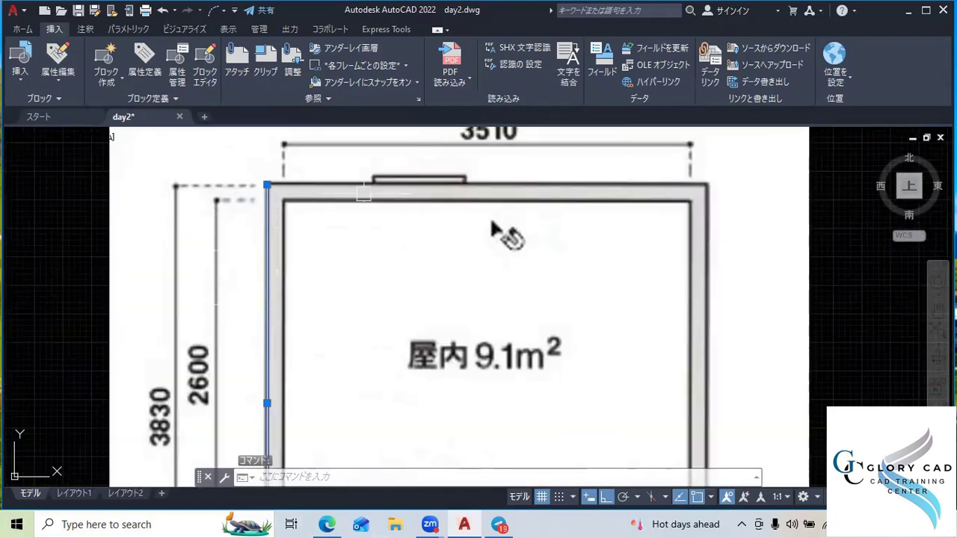
pyautogui.scroll(-2, 454, 257)
pyautogui.moveTo(454, 257); pyautogui.dragTo(447, 157, button='middle')
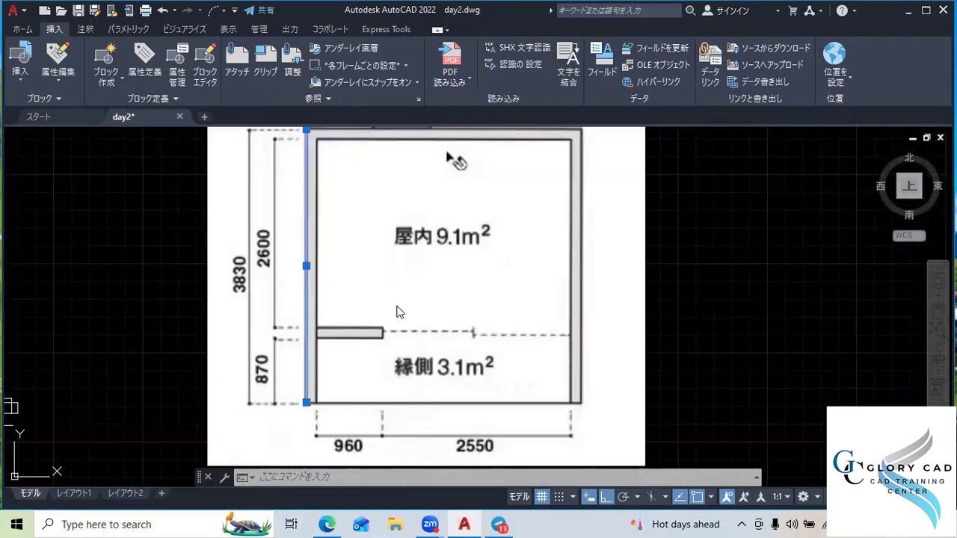
pyautogui.press('Return')
pyautogui.click(307, 265)
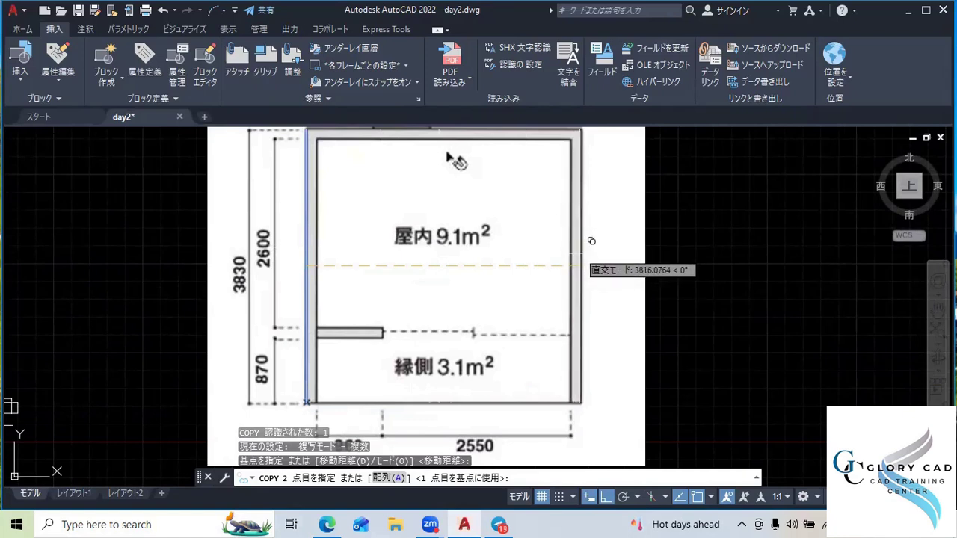
pyautogui.click(452, 161)
pyautogui.press('Escape')
pyautogui.moveTo(452, 161); pyautogui.dragTo(449, 265, button='middle')
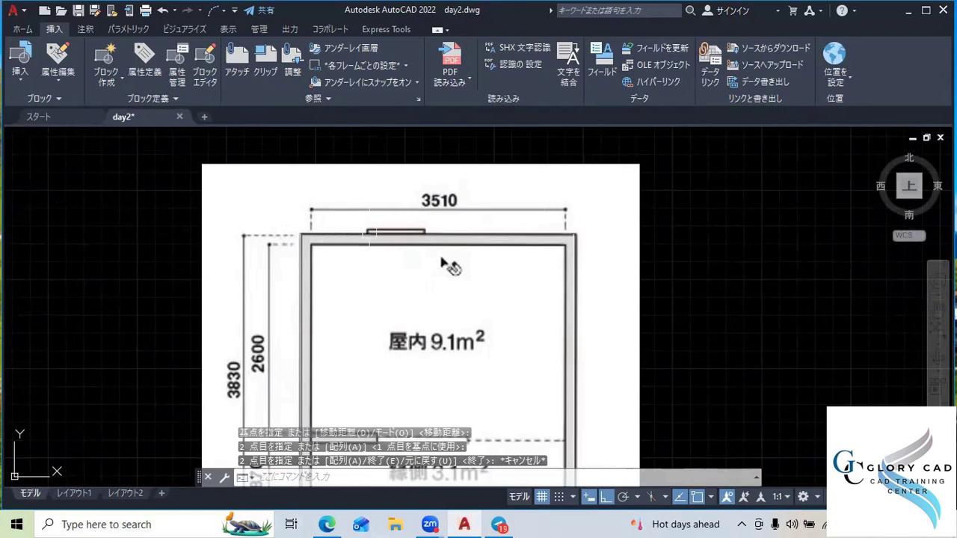
pyautogui.click(442, 261)
pyautogui.press('Escape')
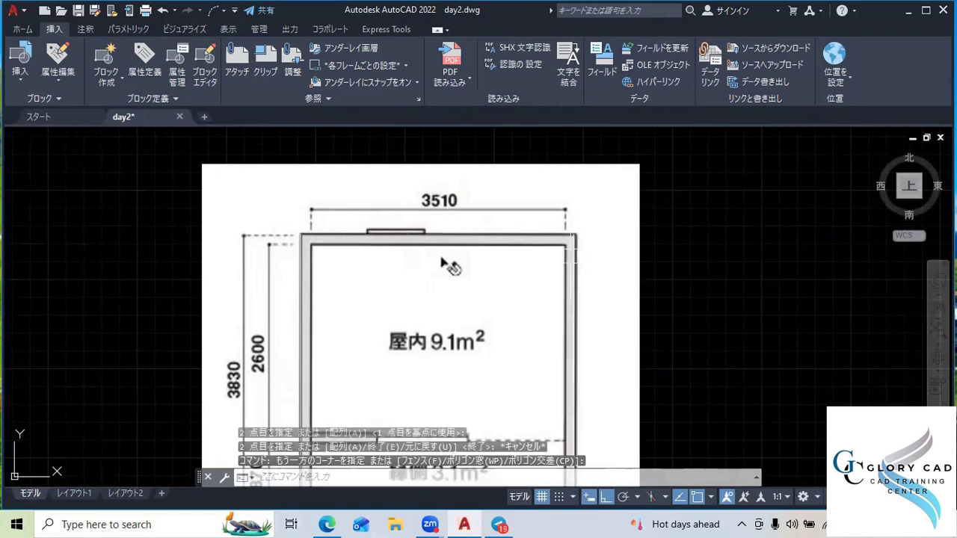
pyautogui.click(575, 257)
pyautogui.press('Escape')
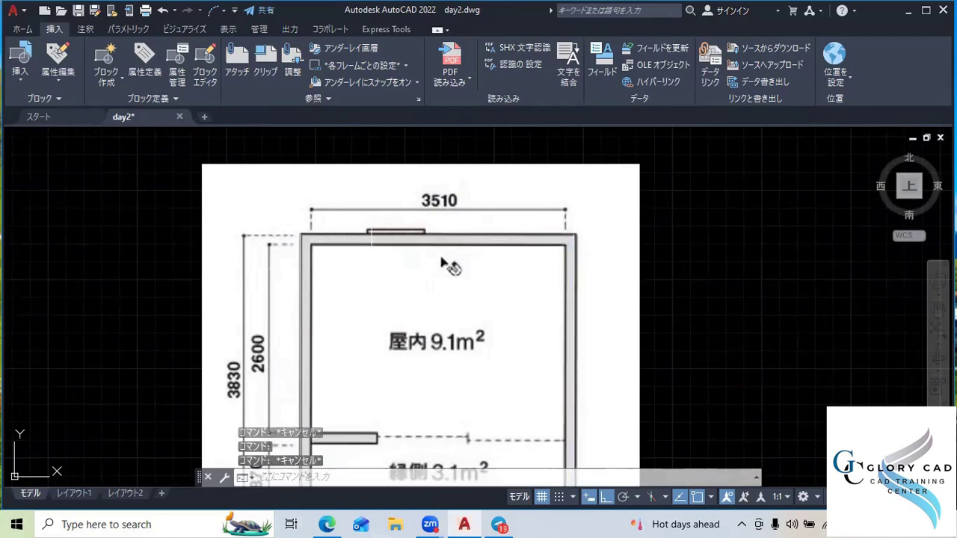
# Draw a 3510 long horizontal line along the upper wall, starting from the plan's upper-left outer wall corner
pyautogui.scroll(2, 441, 262)
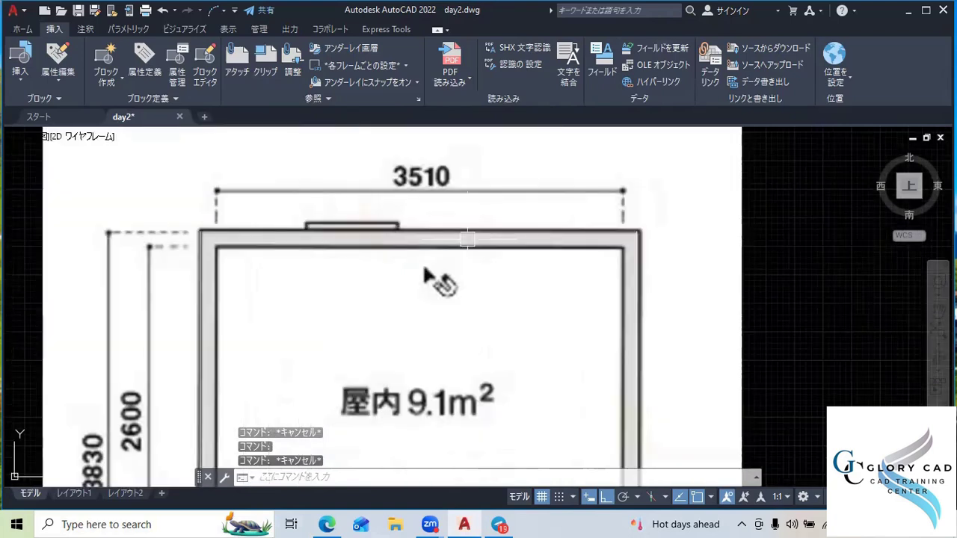
pyautogui.write('l')
pyautogui.press('Return')
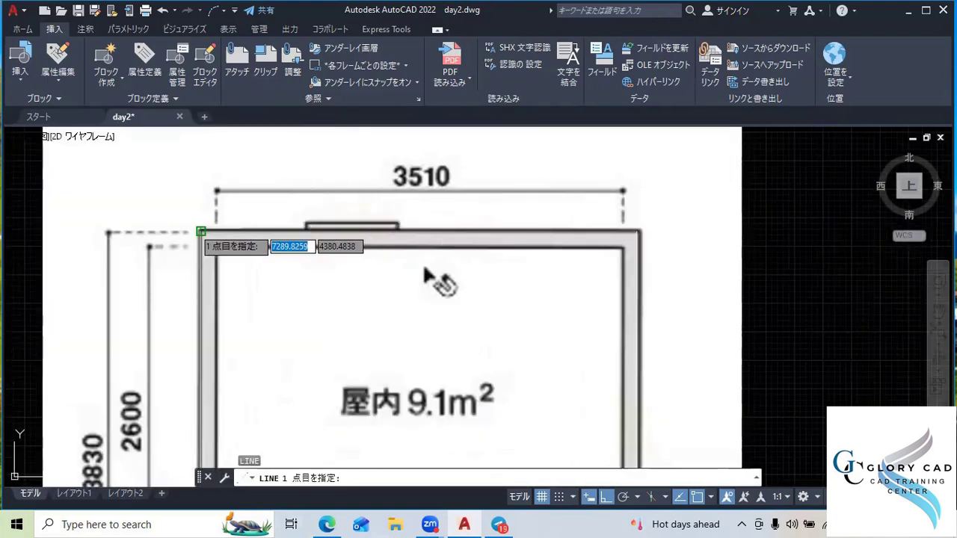
pyautogui.click(200, 231)
pyautogui.write('3510')
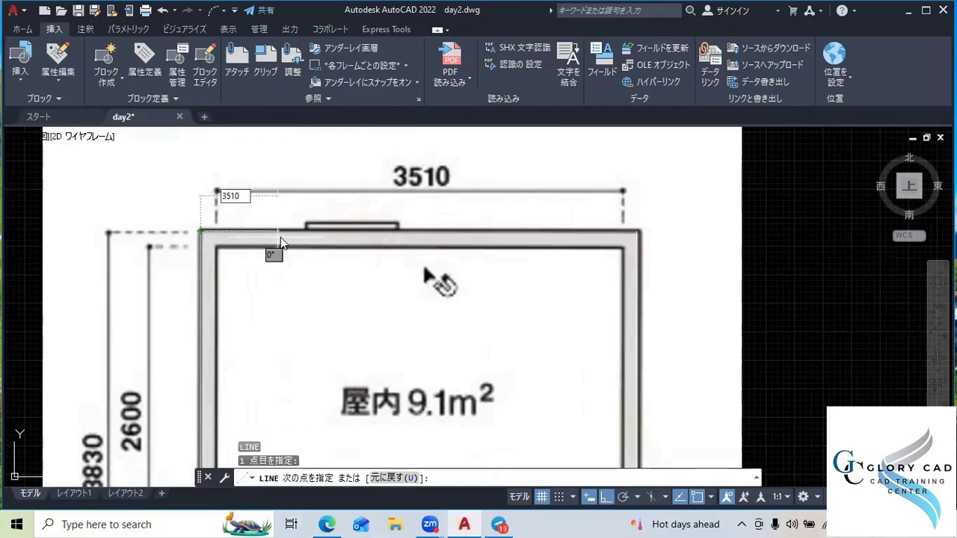
pyautogui.press('Return')
pyautogui.press('Escape')
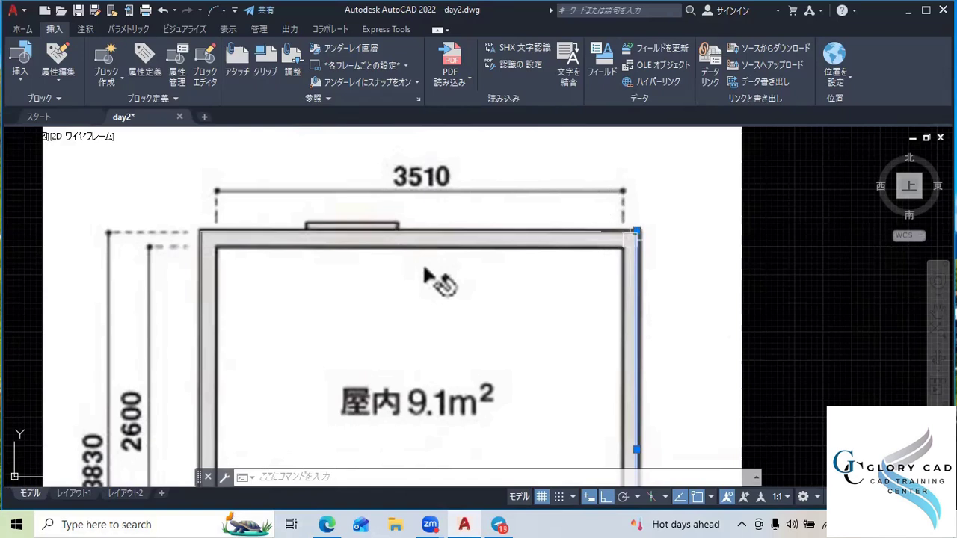
# Move the copied vertical line by its upper endpoint onto the right end of the horizontal line
pyautogui.scroll(-2, 437, 282)
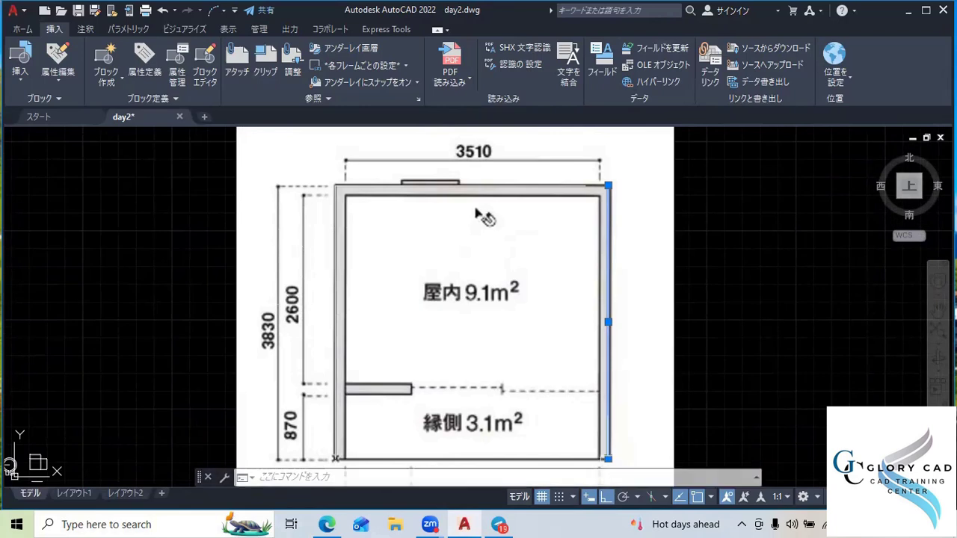
pyautogui.scroll(2, 476, 213)
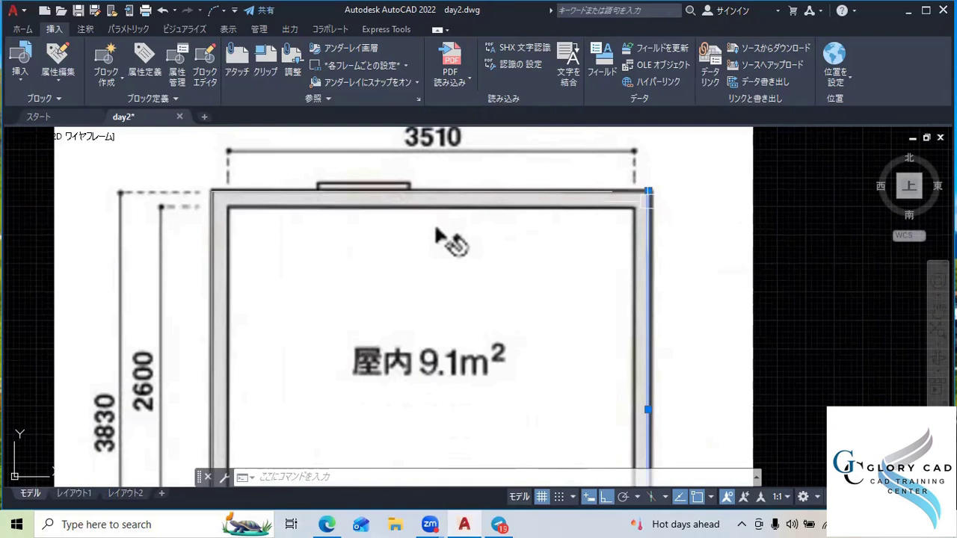
pyautogui.press('Return')
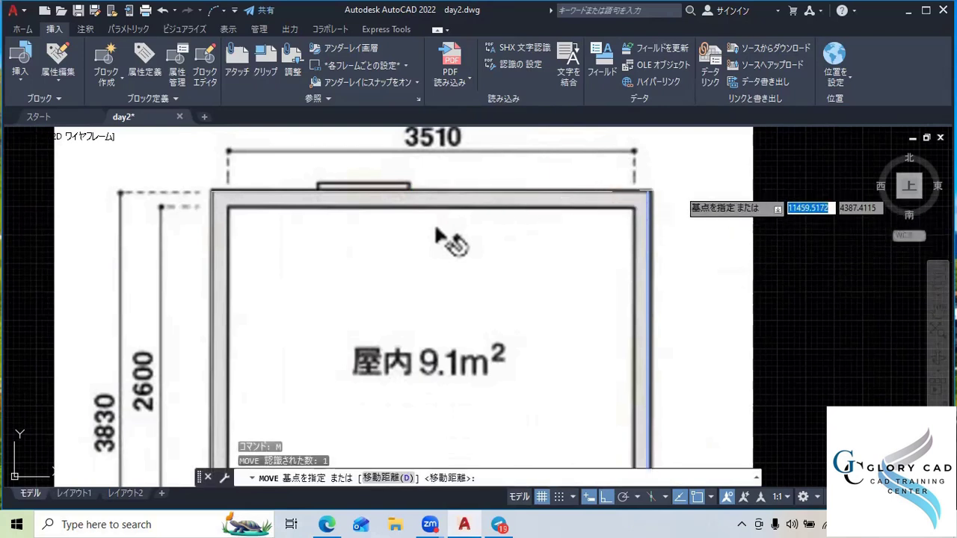
pyautogui.click(648, 191)
pyautogui.click(612, 191)
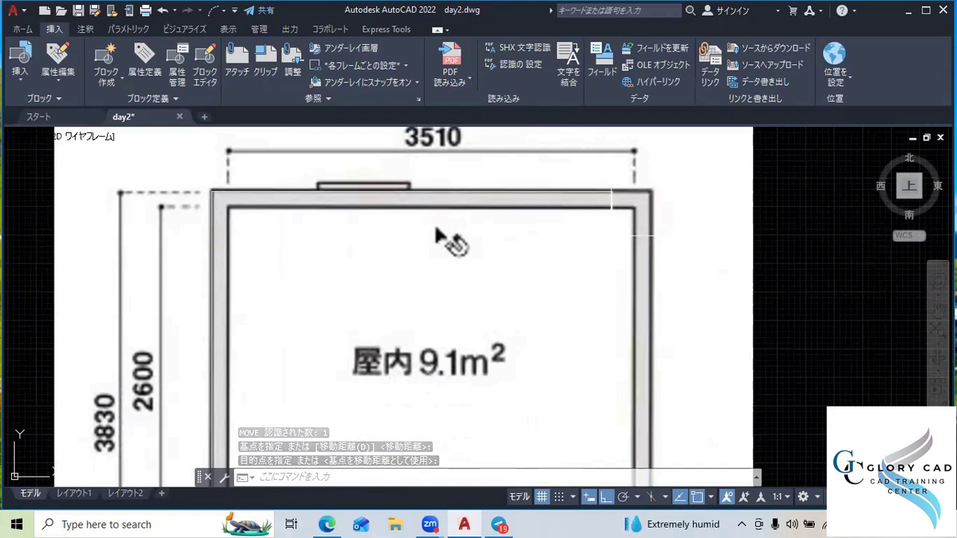
# Erase the floor plan image together with the two vertical lines and the horizontal line drawn over it
pyautogui.scroll(-2, 508, 240)
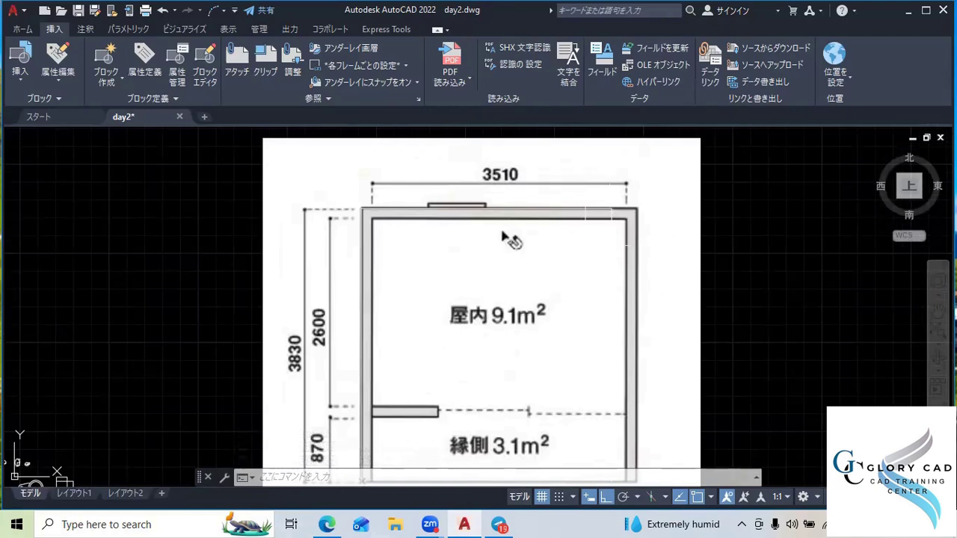
pyautogui.scroll(-2, 471, 244)
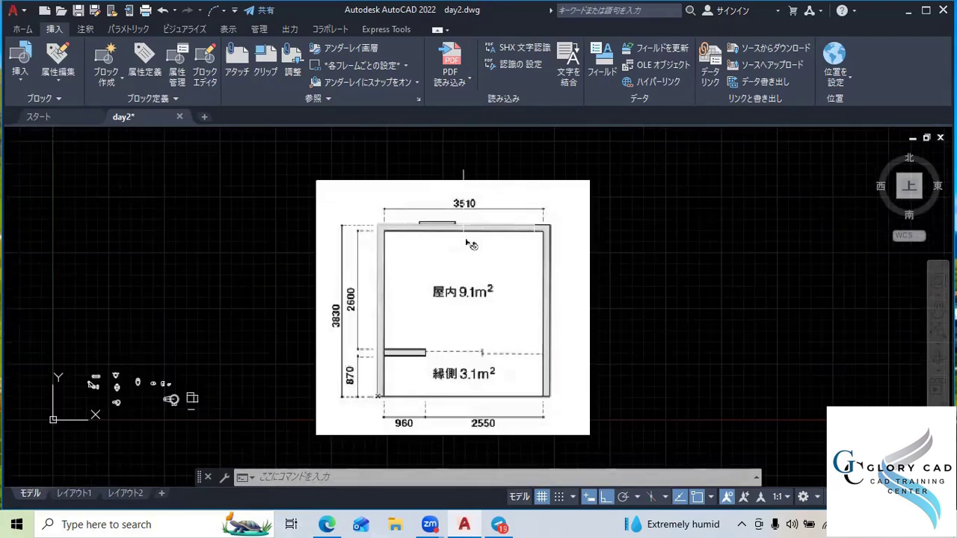
pyautogui.scroll(2, 471, 244)
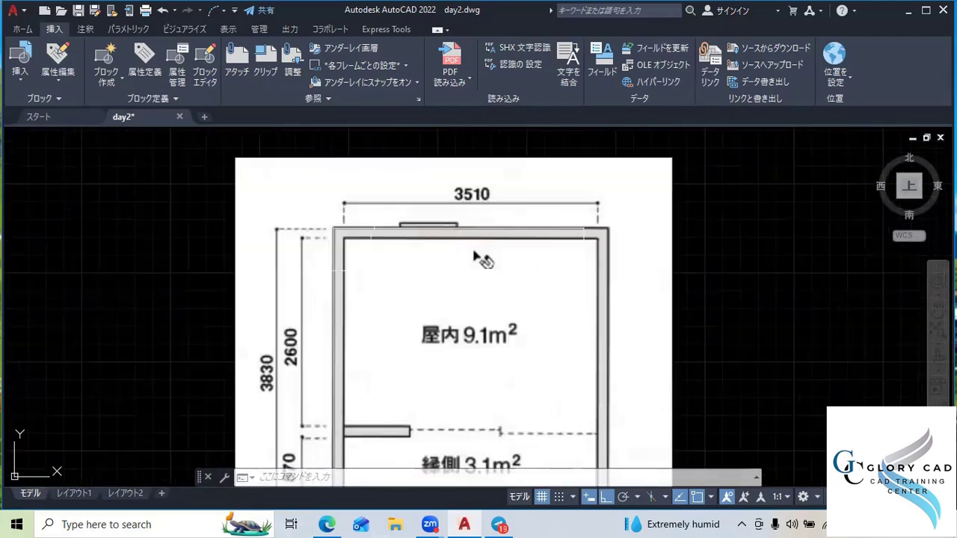
pyautogui.scroll(-2, 405, 282)
pyautogui.scroll(1, 477, 374)
pyautogui.moveTo(462, 391); pyautogui.dragTo(714, 343, button='middle')
pyautogui.scroll(-1, 705, 270)
pyautogui.scroll(1, 711, 299)
pyautogui.moveTo(706, 291); pyautogui.dragTo(554, 329, button='middle')
pyautogui.scroll(-1, 551, 326)
pyautogui.click(644, 374)
pyautogui.click(389, 168)
pyautogui.write('e')
pyautogui.press('Return')
pyautogui.scroll(2, 359, 314)
pyautogui.scroll(2, 448, 329)
pyautogui.scroll(1, 669, 325)
pyautogui.scroll(2, 614, 238)
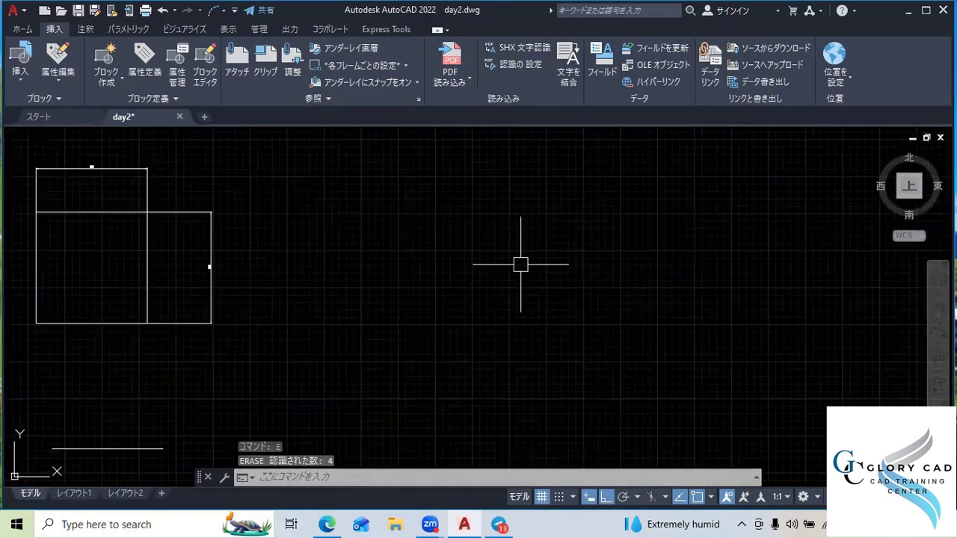